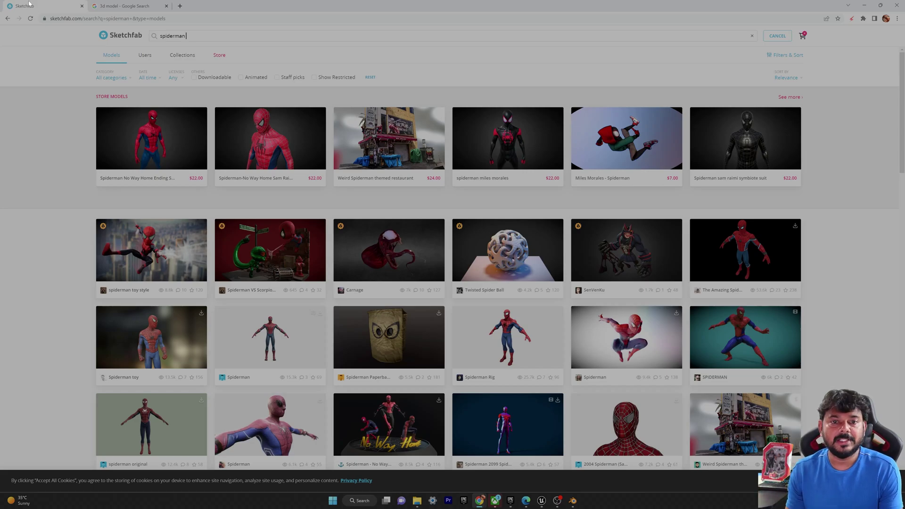
- Look through the Google results for "3d model" to review the sites offering 3D model downloads
{"action": "key", "text": "ctrl+Tab"}
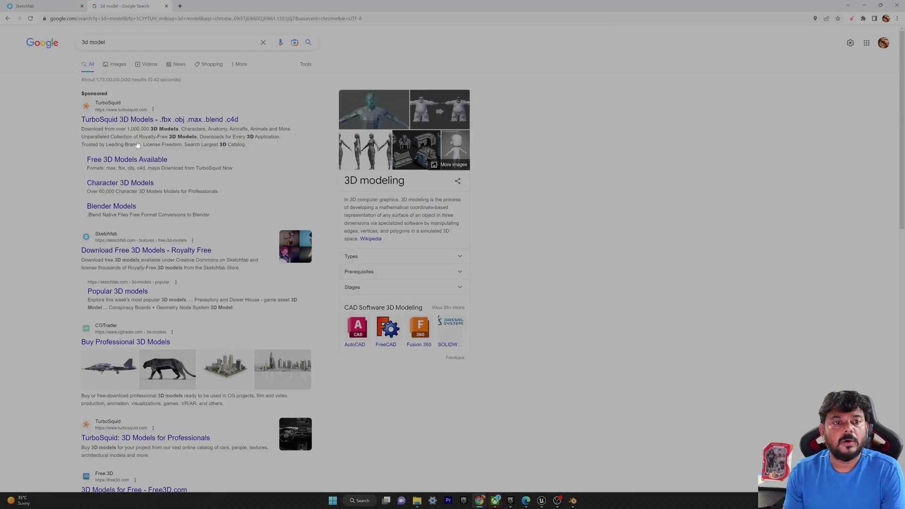
{"action": "scroll", "coordinate": [190, 218], "scroll_direction": "down", "scroll_amount": 3}
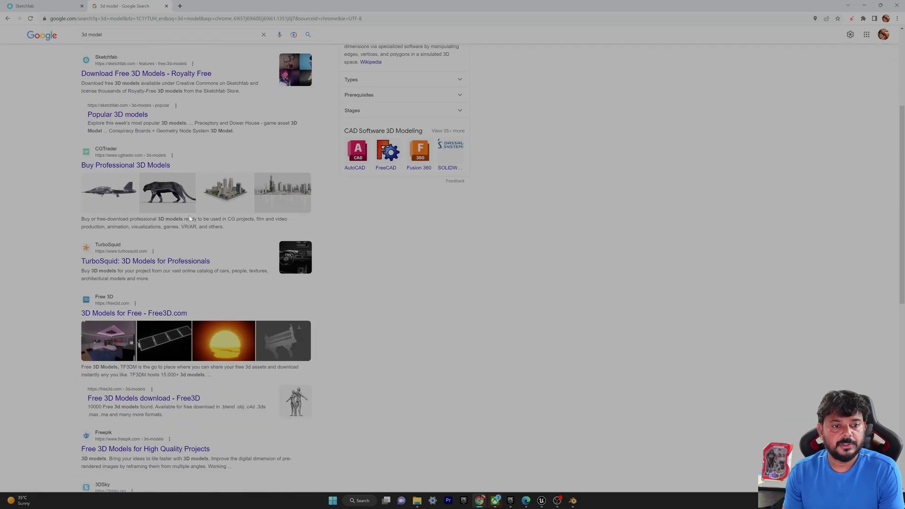
{"action": "scroll", "coordinate": [123, 197], "scroll_direction": "down", "scroll_amount": 4}
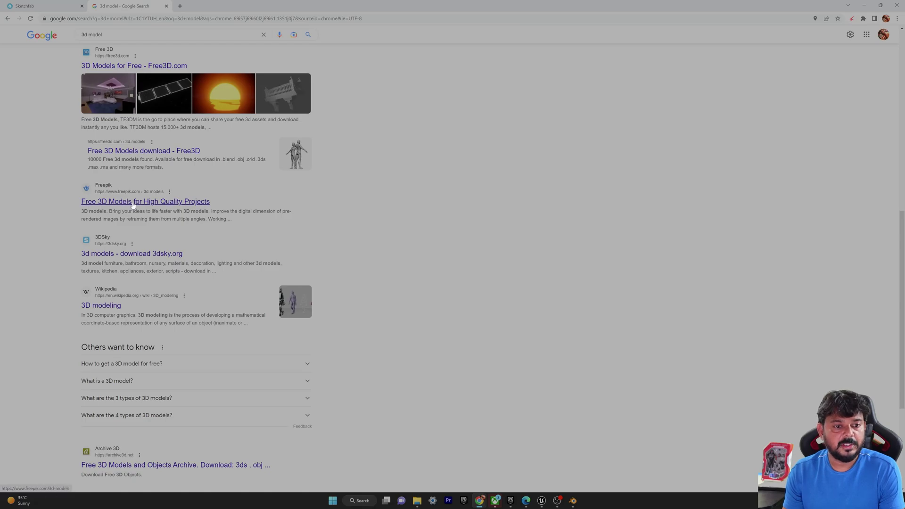
{"action": "scroll", "coordinate": [133, 204], "scroll_direction": "down", "scroll_amount": 2}
{"action": "scroll", "coordinate": [133, 204], "scroll_direction": "down", "scroll_amount": 2}
{"action": "scroll", "coordinate": [132, 200], "scroll_direction": "up", "scroll_amount": 10}
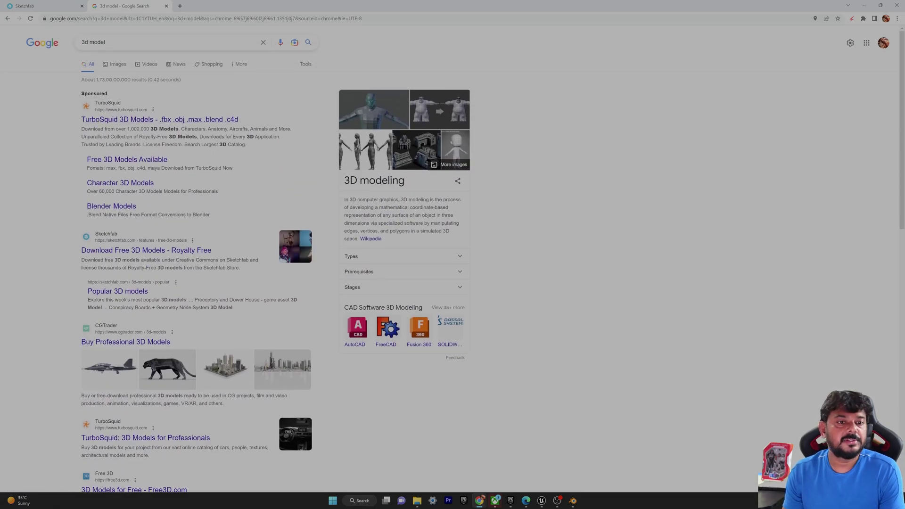
{"action": "left_click_drag", "start_coordinate": [105, 42], "coordinate": [40, 31]}
- Return to Sketchfab, browse the spiderman models and search for "spiderman garfield"
{"action": "left_click", "coordinate": [35, 6]}
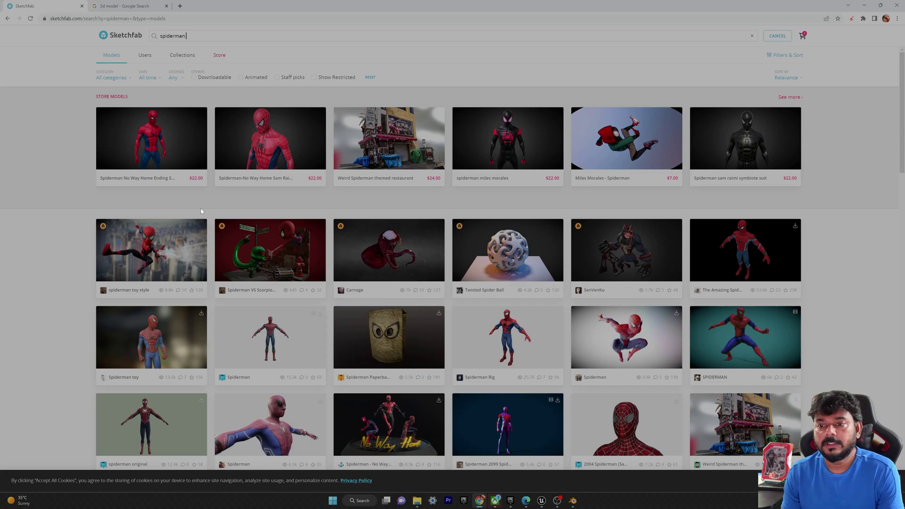
{"action": "scroll", "coordinate": [232, 242], "scroll_direction": "down", "scroll_amount": 2}
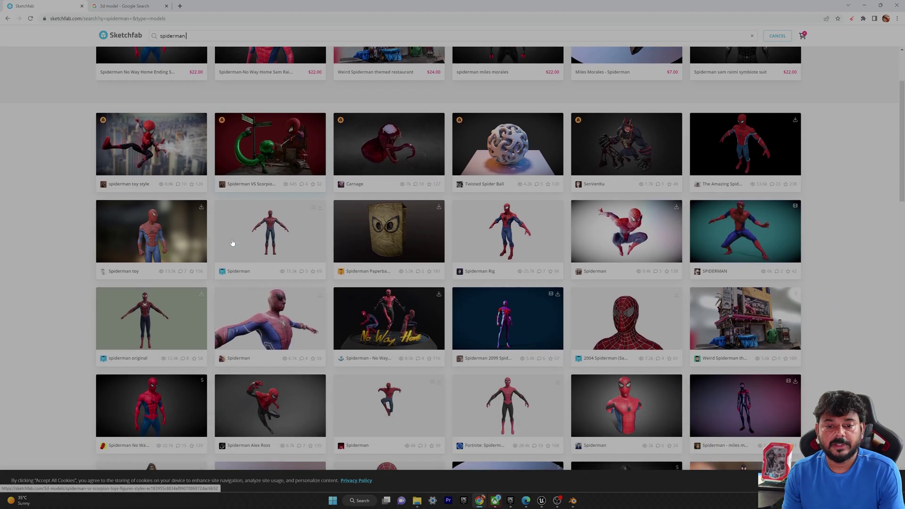
{"action": "scroll", "coordinate": [232, 242], "scroll_direction": "down", "scroll_amount": 2}
{"action": "scroll", "coordinate": [232, 240], "scroll_direction": "up", "scroll_amount": 5}
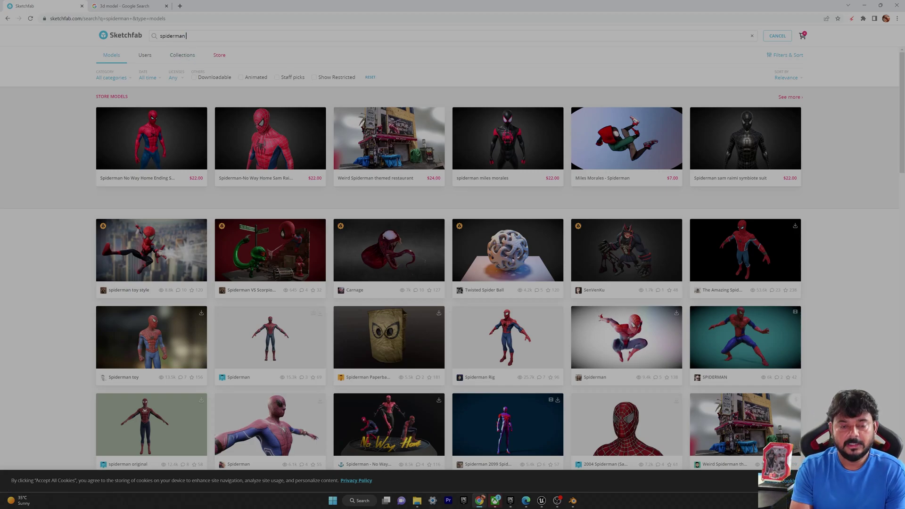
{"action": "type", "text": "field"}
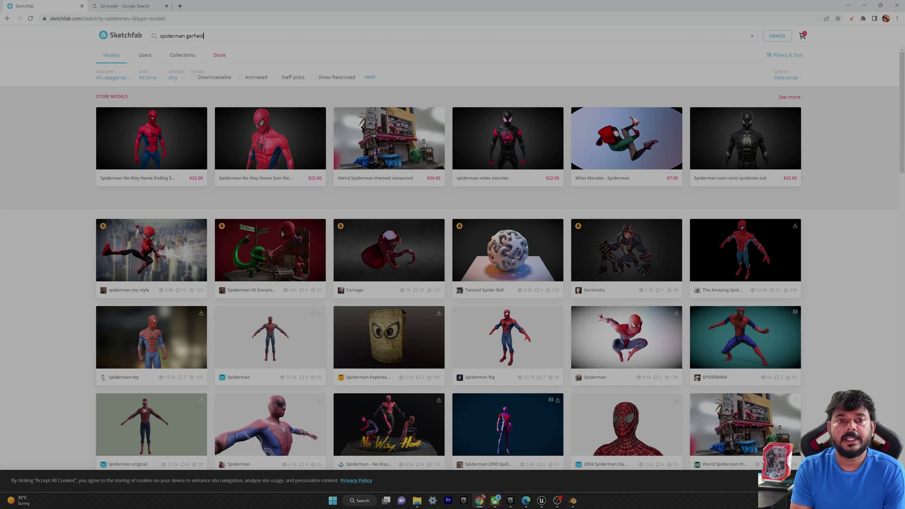
{"action": "key", "text": "Return"}
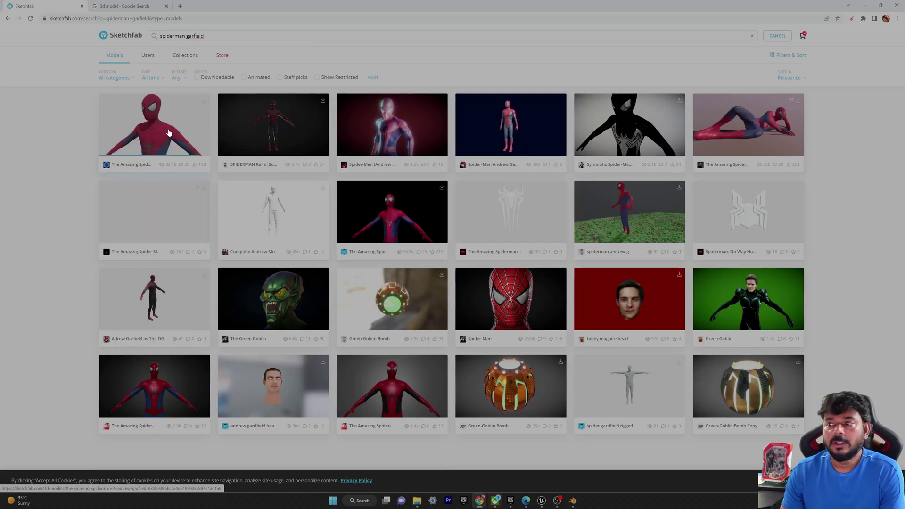
- Check the licence filter options and open the model page of The Amazing Spiderman 2 (Andrew Garfield)
{"action": "left_click", "coordinate": [184, 79]}
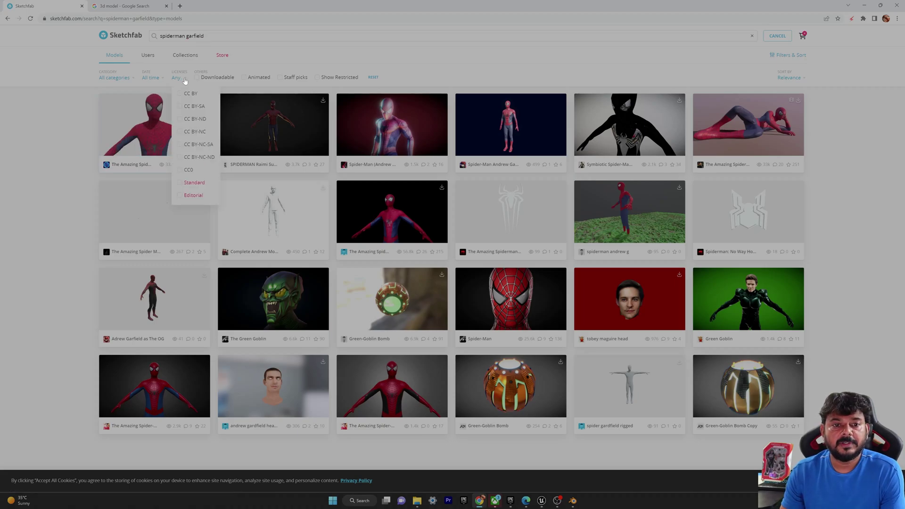
{"action": "left_click", "coordinate": [55, 120]}
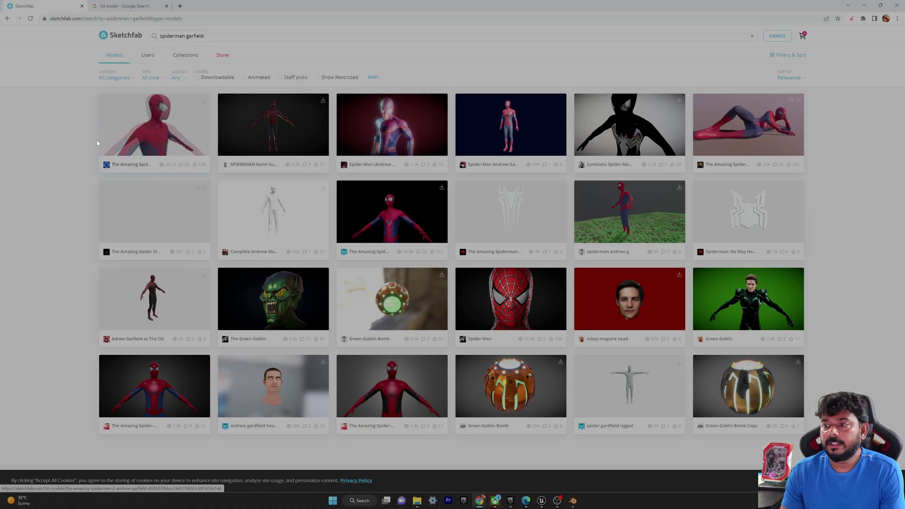
{"action": "left_click", "coordinate": [134, 165]}
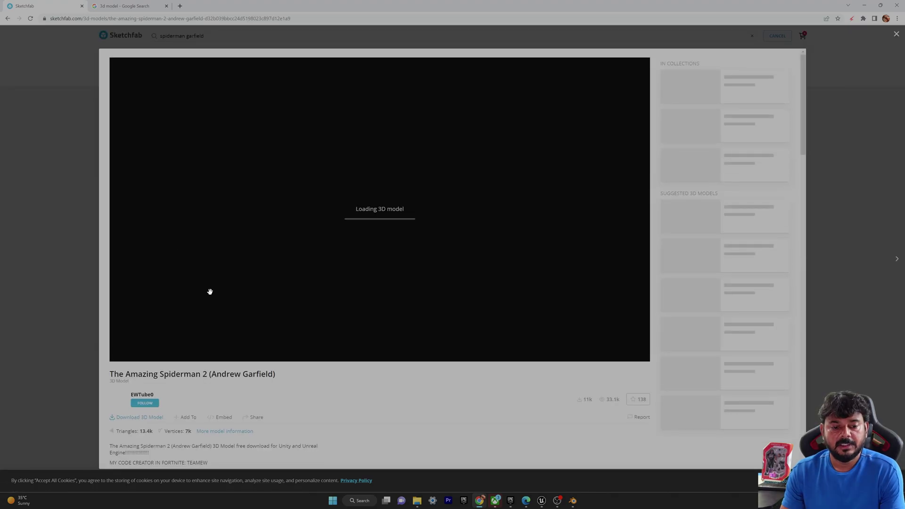
{"action": "scroll", "coordinate": [209, 292], "scroll_direction": "down", "scroll_amount": 2}
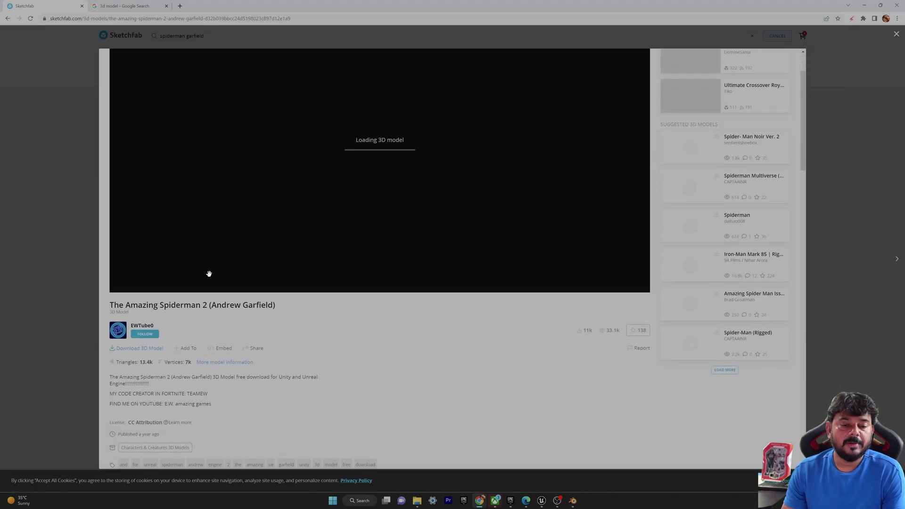
{"action": "scroll", "coordinate": [193, 294], "scroll_direction": "up", "scroll_amount": 2}
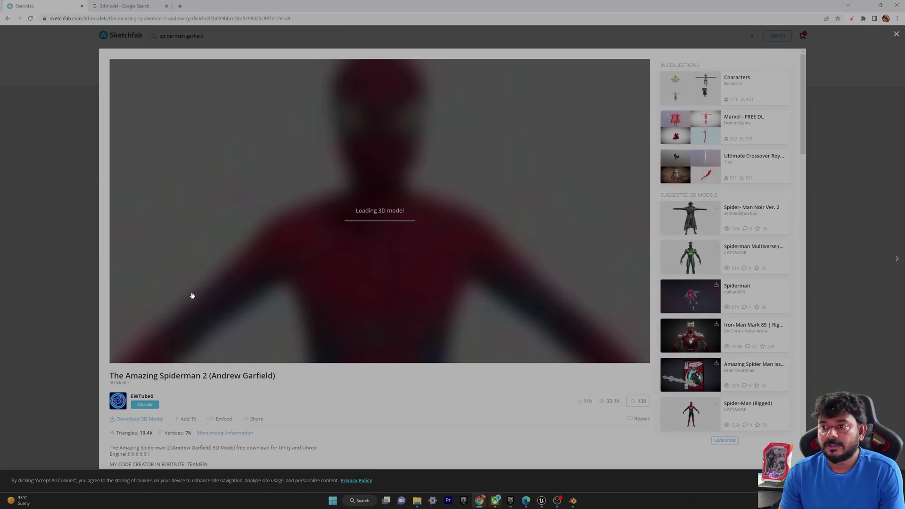
- Check the model's available download formats and inspect the whole Spiderman figure in the 3D viewer from different angles
{"action": "left_click", "coordinate": [149, 419]}
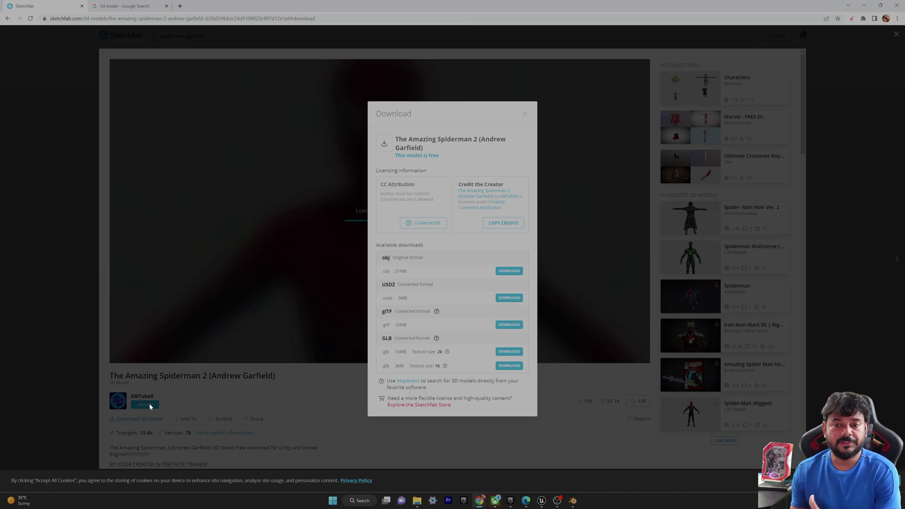
{"action": "left_click", "coordinate": [149, 403]}
{"action": "mouse_move", "coordinate": [303, 256]}
{"action": "left_mouse_down"}
{"action": "mouse_move", "coordinate": [377, 262]}
{"action": "mouse_move", "coordinate": [309, 263]}
{"action": "mouse_move", "coordinate": [388, 252]}
{"action": "mouse_move", "coordinate": [383, 245]}
{"action": "mouse_move", "coordinate": [388, 254]}
{"action": "left_mouse_up"}
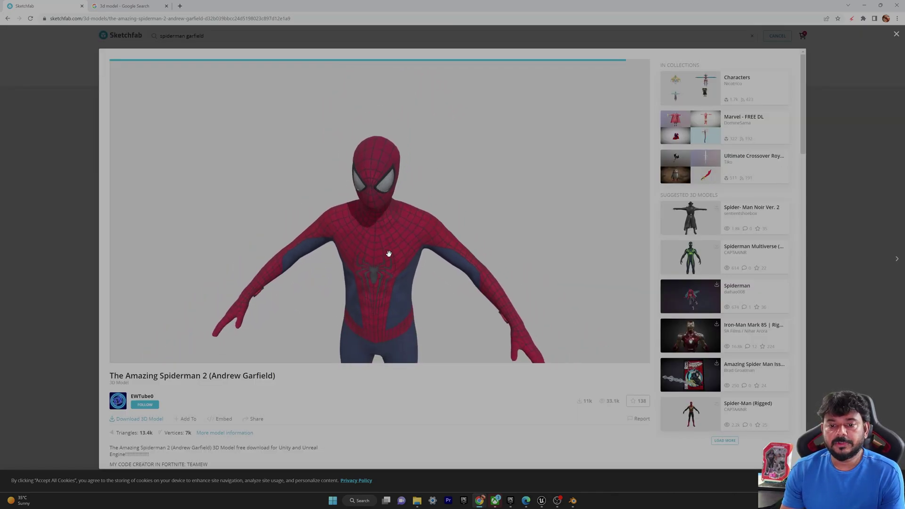
{"action": "scroll", "coordinate": [391, 259], "scroll_direction": "down", "scroll_amount": 5}
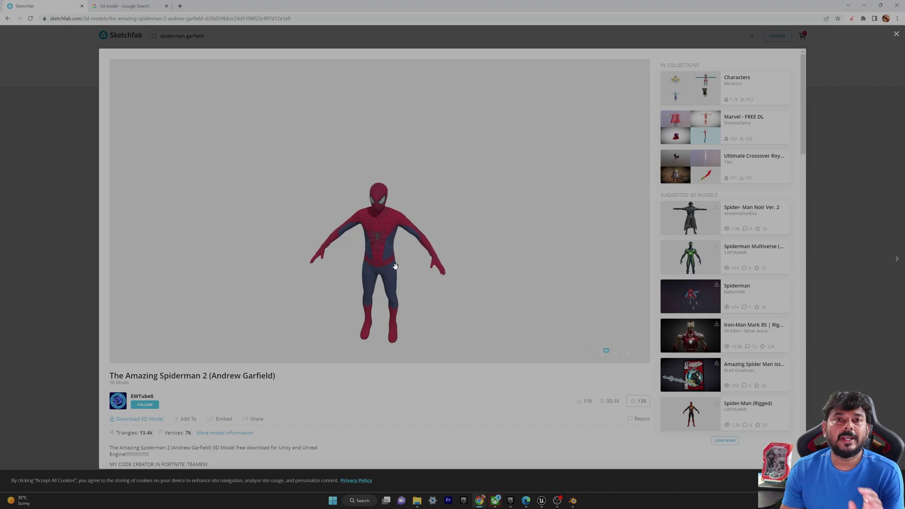
{"action": "mouse_move", "coordinate": [403, 258]}
{"action": "left_mouse_down"}
{"action": "mouse_move", "coordinate": [480, 245]}
{"action": "mouse_move", "coordinate": [362, 255]}
{"action": "mouse_move", "coordinate": [479, 255]}
{"action": "mouse_move", "coordinate": [373, 256]}
{"action": "mouse_move", "coordinate": [296, 240]}
{"action": "mouse_move", "coordinate": [398, 255]}
{"action": "mouse_move", "coordinate": [376, 257]}
{"action": "mouse_move", "coordinate": [377, 246]}
{"action": "mouse_move", "coordinate": [438, 240]}
{"action": "mouse_move", "coordinate": [411, 245]}
{"action": "left_mouse_up"}
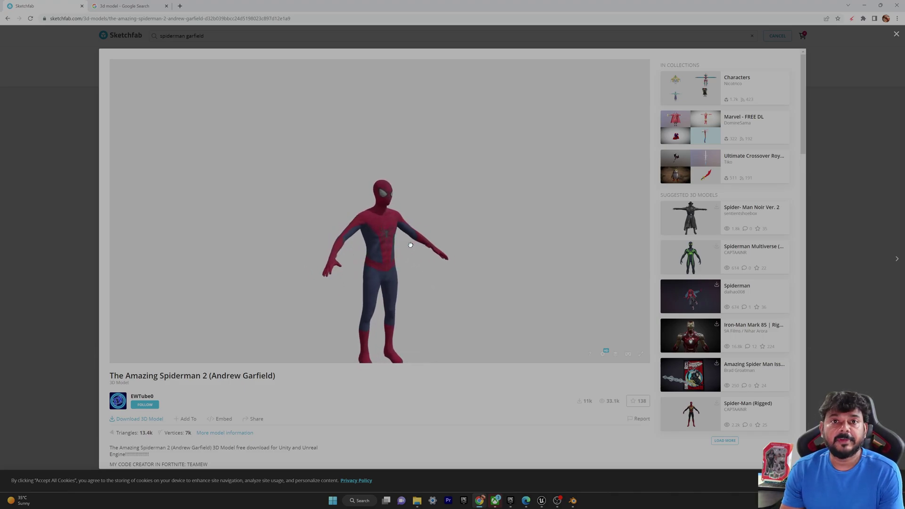
{"action": "left_click_drag", "start_coordinate": [260, 285], "coordinate": [365, 277]}
{"action": "scroll", "coordinate": [366, 274], "scroll_direction": "up", "scroll_amount": 2}
{"action": "scroll", "coordinate": [367, 274], "scroll_direction": "down", "scroll_amount": 3}
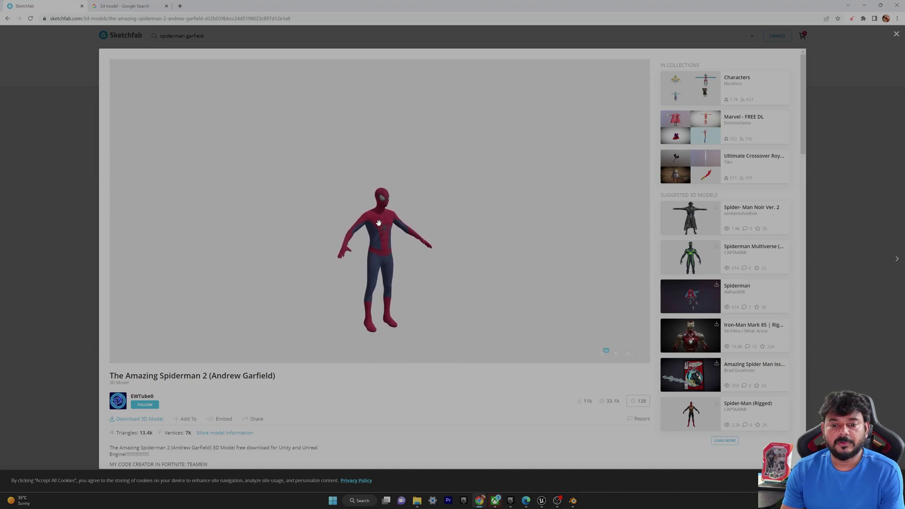
- Open the download options of The Amazing Spiderman 2 model to review its file formats
{"action": "left_click", "coordinate": [140, 419]}
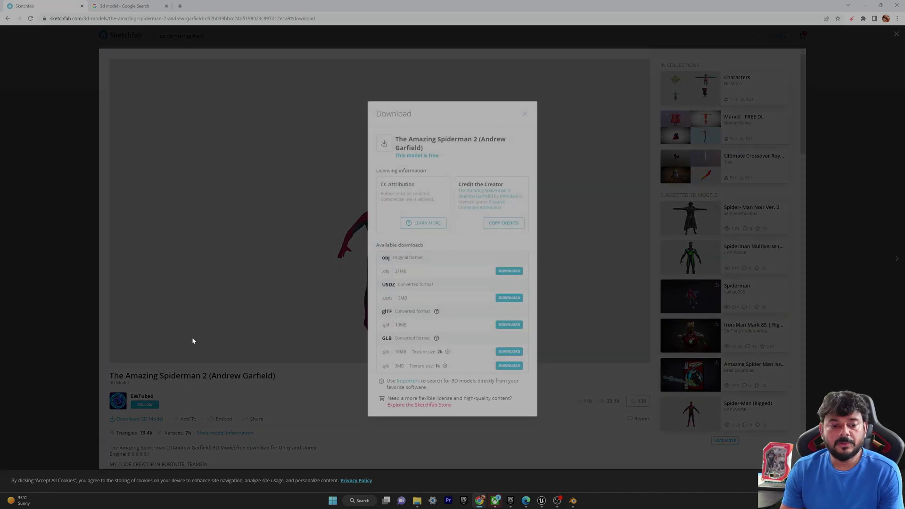
{"action": "left_click", "coordinate": [525, 114]}
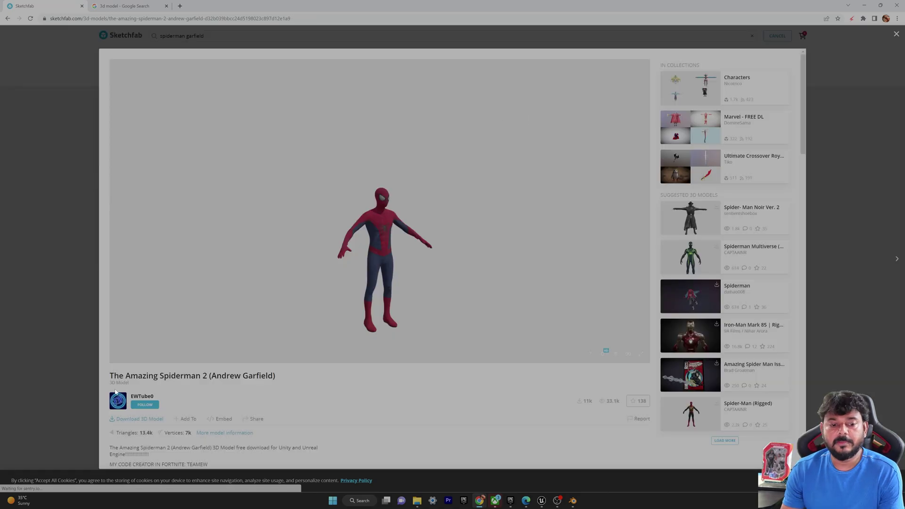
{"action": "left_click", "coordinate": [139, 419]}
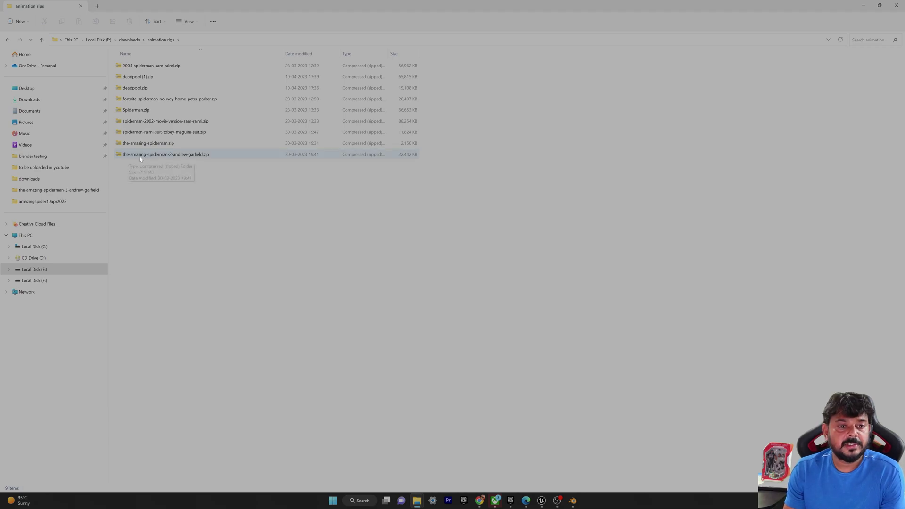
- In File Explorer, extract the-amazing-spiderman-2-andrew-garfield.zip from the animation rigs folder into a folder of the same name with WinRAR
{"action": "right_click", "coordinate": [158, 156]}
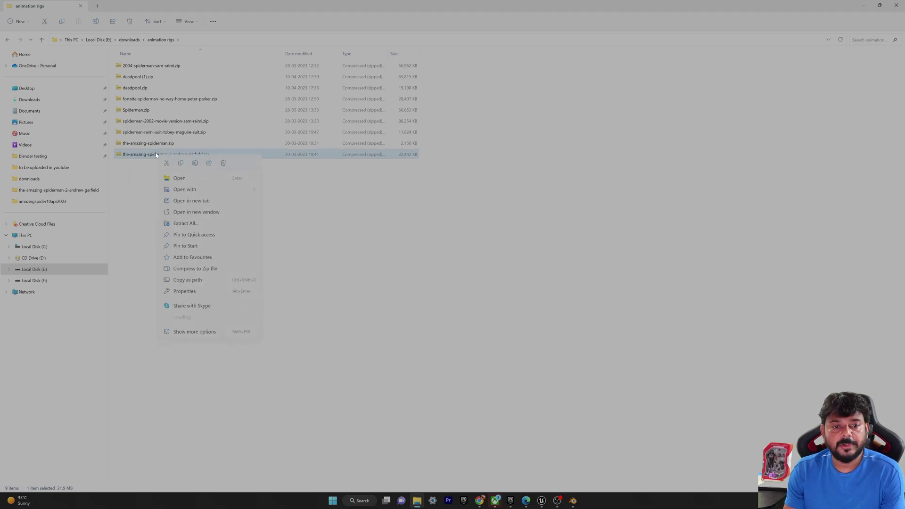
{"action": "mouse_move", "coordinate": [245, 322]}
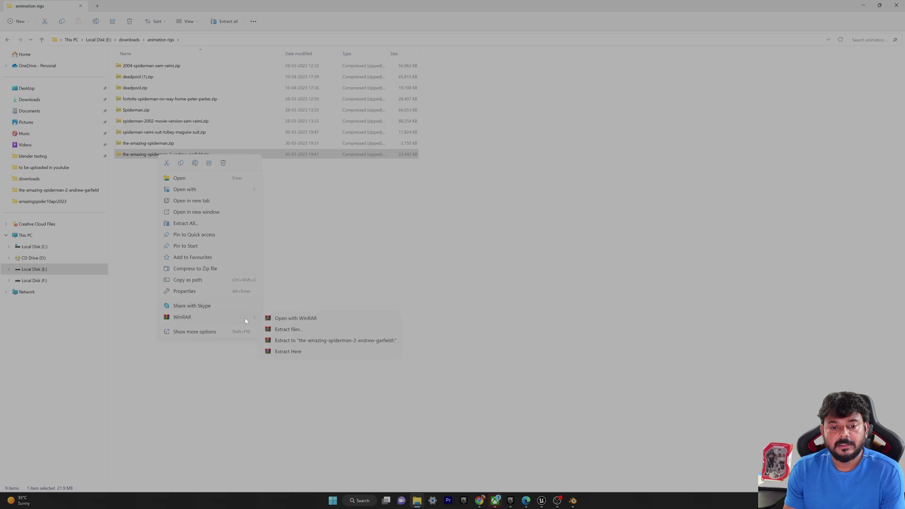
{"action": "left_click", "coordinate": [320, 342]}
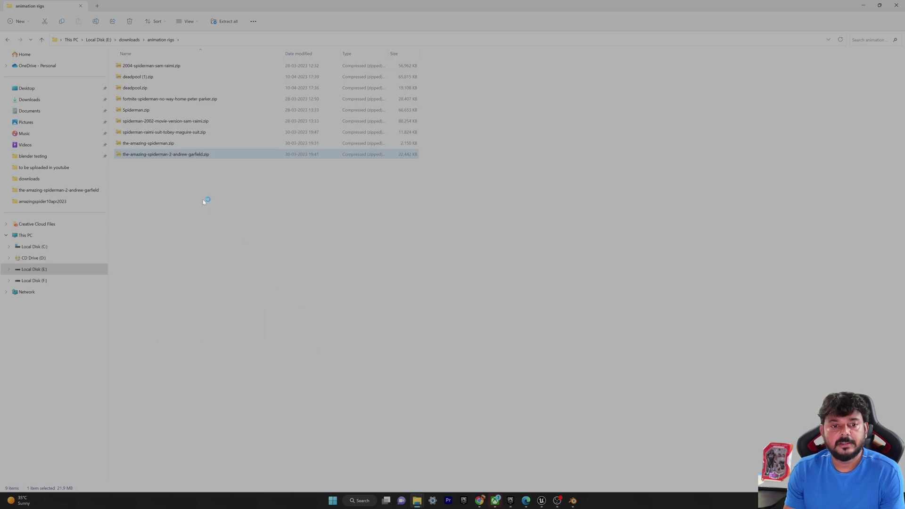
- Extract SM.zip from the source folder of the unpacked Spiderman model into its own SM folder
{"action": "double_click", "coordinate": [160, 65]}
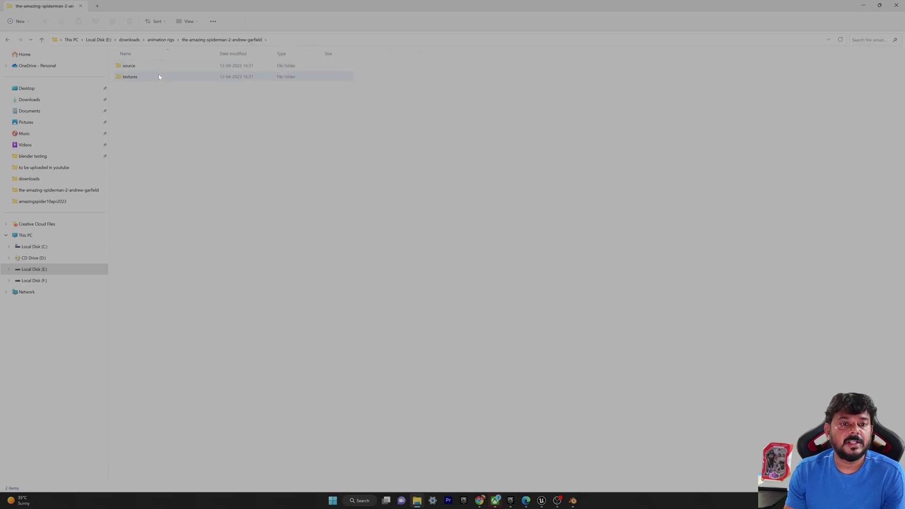
{"action": "double_click", "coordinate": [144, 66]}
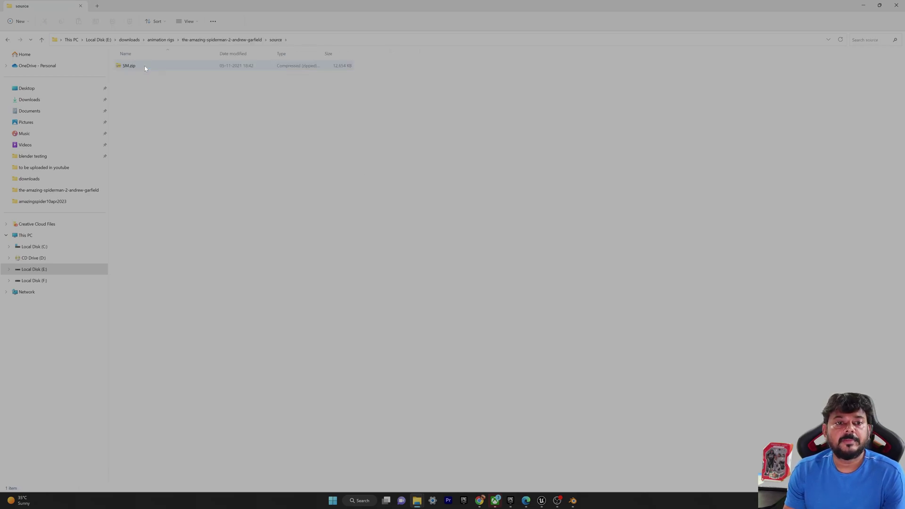
{"action": "left_click_drag", "start_coordinate": [132, 66], "coordinate": [221, 40]}
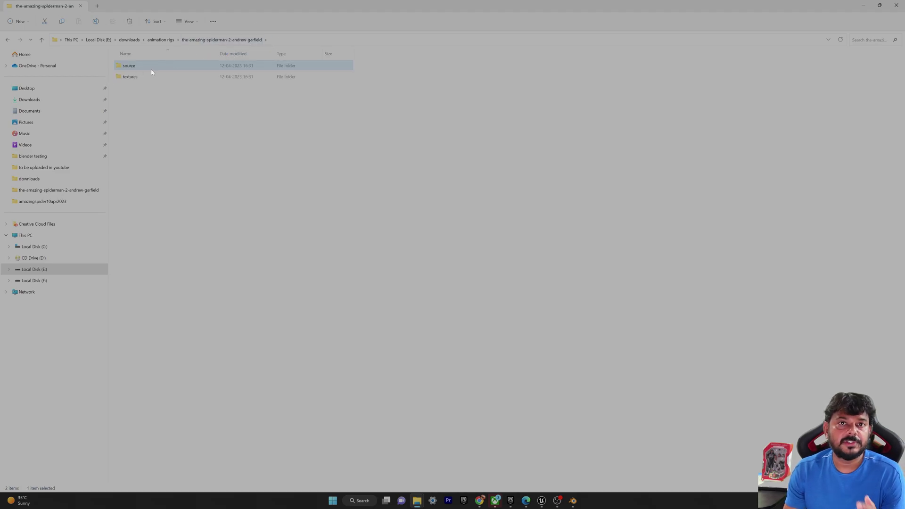
{"action": "double_click", "coordinate": [144, 68]}
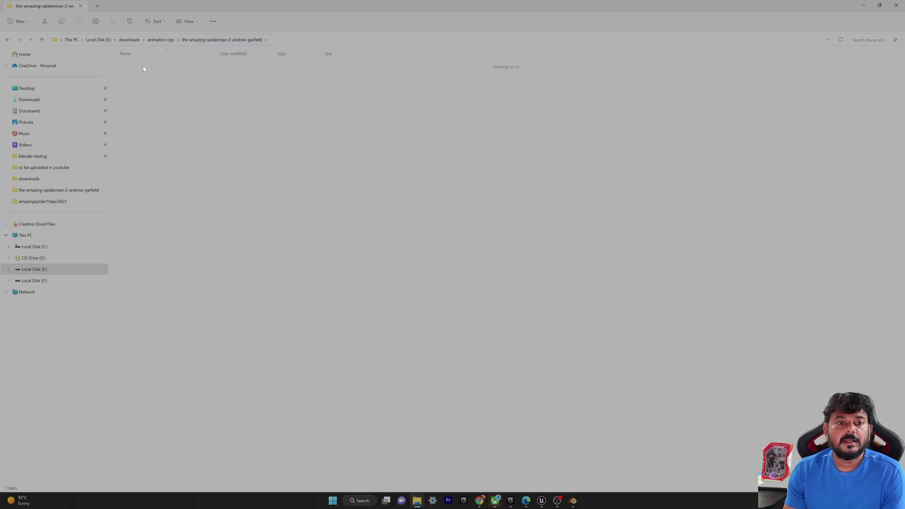
{"action": "left_click", "coordinate": [128, 70]}
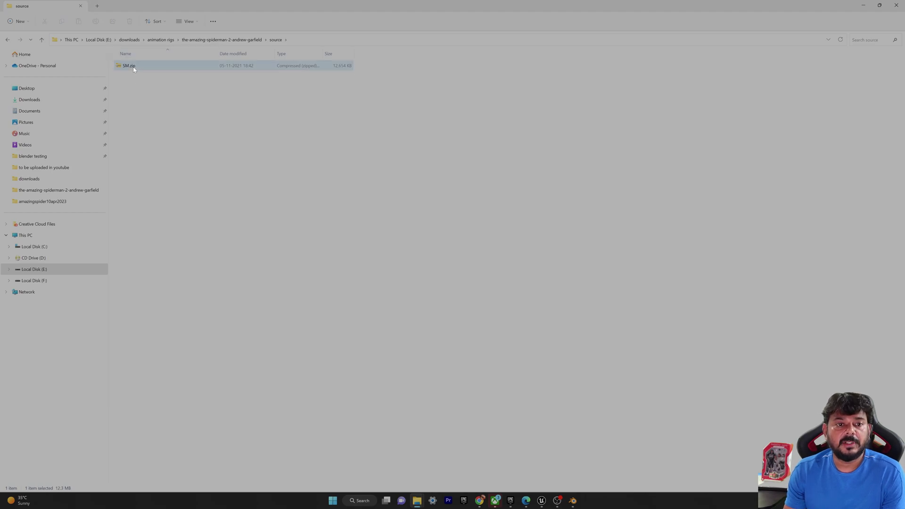
{"action": "right_click", "coordinate": [128, 70]}
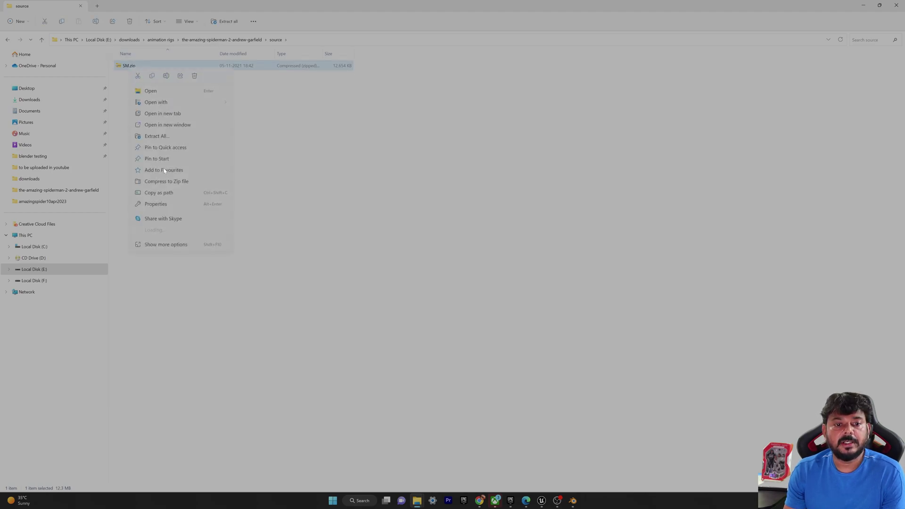
{"action": "mouse_move", "coordinate": [194, 230]}
{"action": "left_click", "coordinate": [266, 254]}
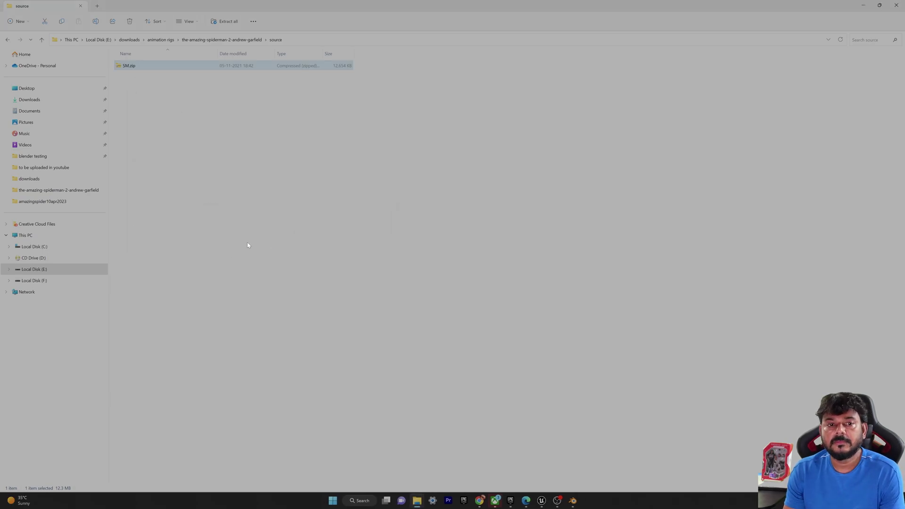
- Examine the model and PNG texture files in the SM folder and return to the the-amazing-spiderman-2-andrew-garfield folder
{"action": "double_click", "coordinate": [137, 69]}
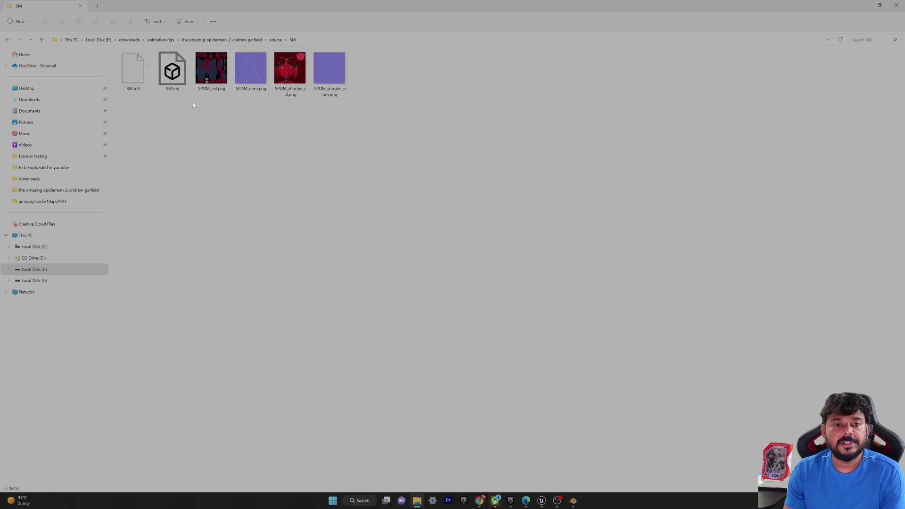
{"action": "left_click_drag", "start_coordinate": [386, 81], "coordinate": [210, 112]}
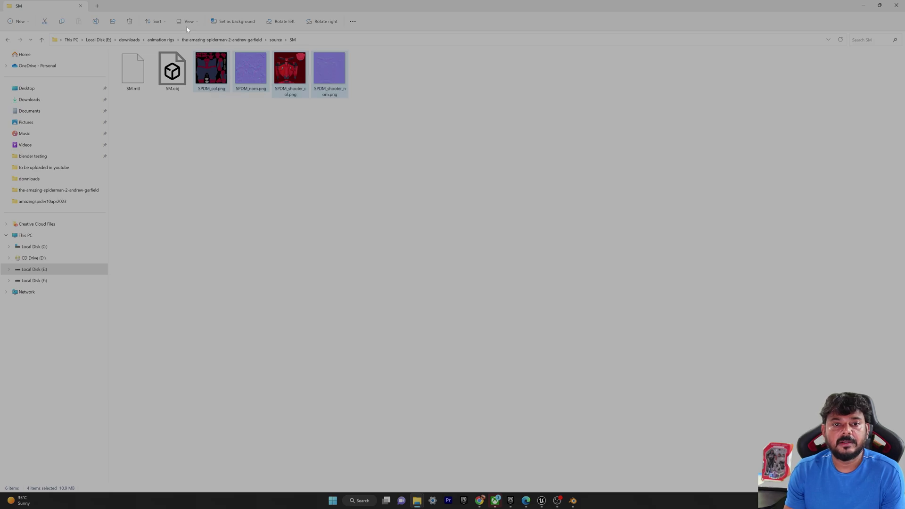
{"action": "left_click", "coordinate": [222, 39]}
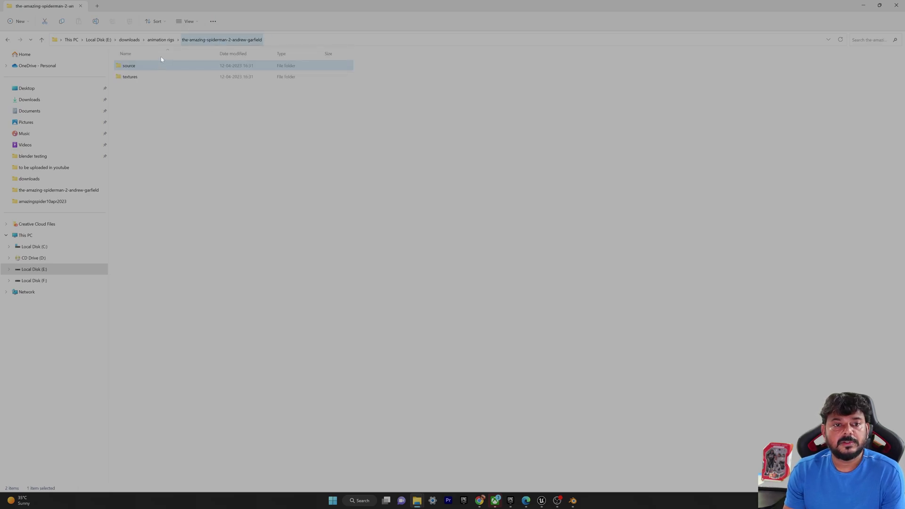
- View the model's textures folder, and copy the folder path of SM inside the source folder
{"action": "double_click", "coordinate": [140, 77]}
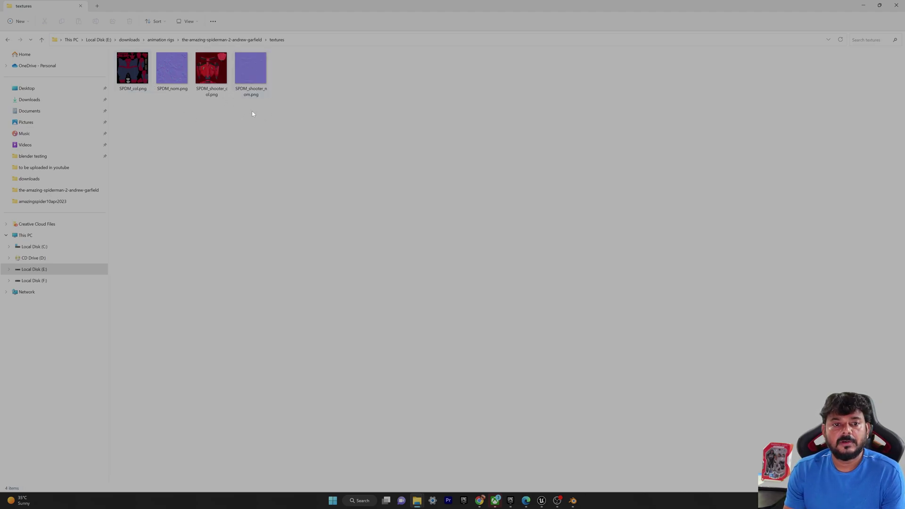
{"action": "left_click", "coordinate": [214, 39]}
{"action": "left_click", "coordinate": [147, 67]}
{"action": "double_click", "coordinate": [147, 67]}
{"action": "left_click", "coordinate": [146, 70]}
{"action": "double_click", "coordinate": [146, 69]}
{"action": "left_click", "coordinate": [307, 39]}
{"action": "right_click", "coordinate": [252, 40]}
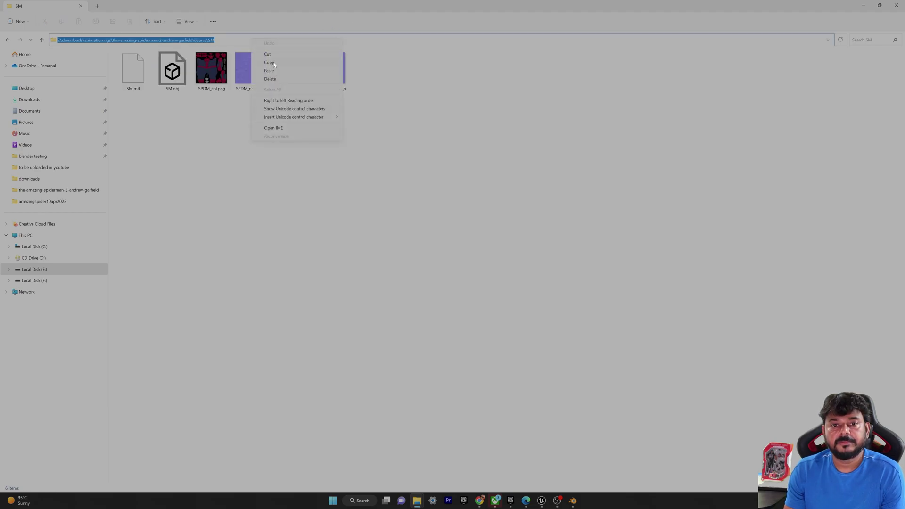
{"action": "left_click", "coordinate": [269, 62]}
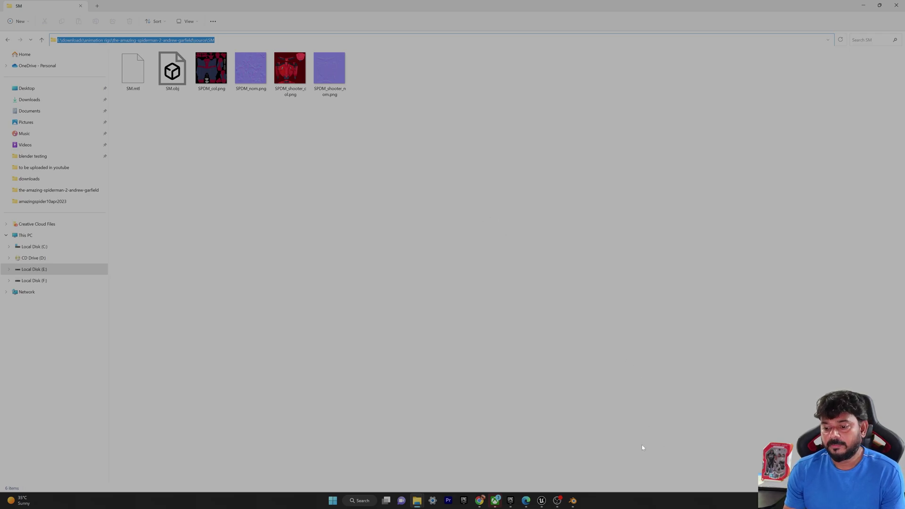
- Switch to Blender and start a new General file, discarding the changes to the current scene
{"action": "left_click", "coordinate": [573, 500]}
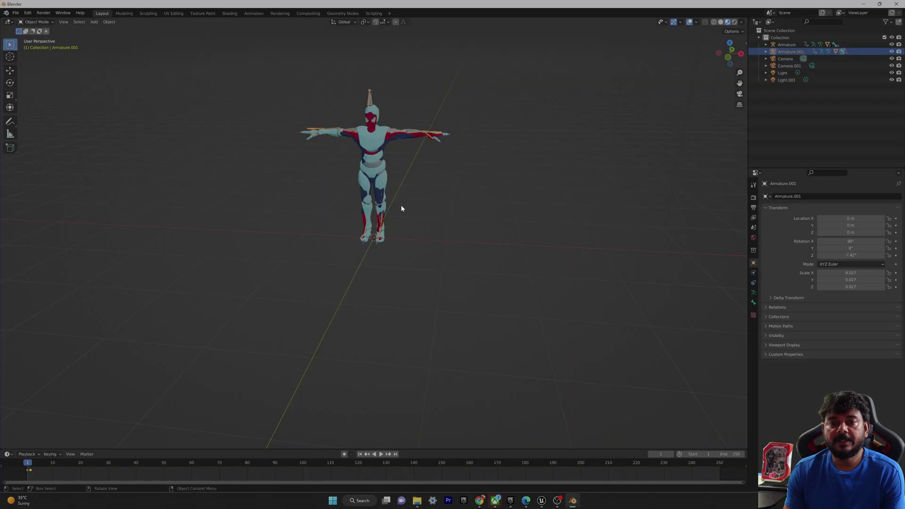
{"action": "left_click", "coordinate": [16, 13]}
{"action": "mouse_move", "coordinate": [25, 21]}
{"action": "left_click", "coordinate": [92, 22]}
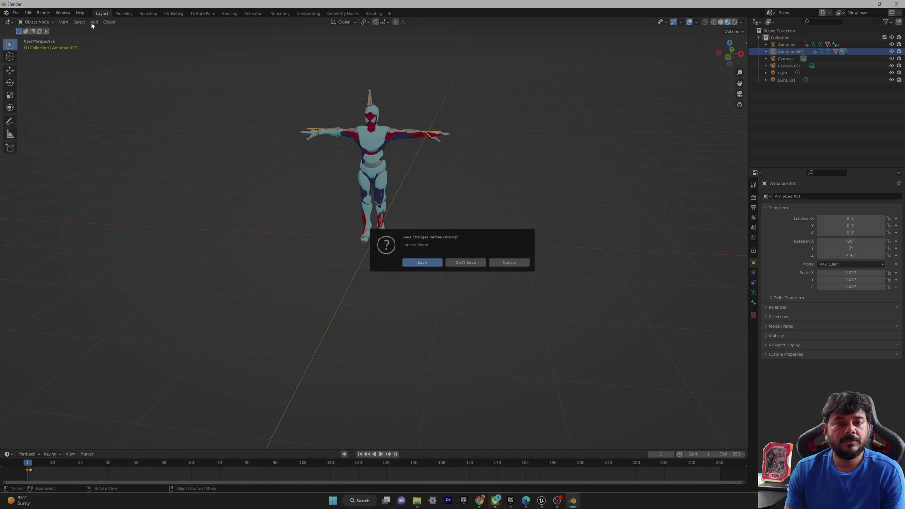
{"action": "left_click", "coordinate": [470, 263]}
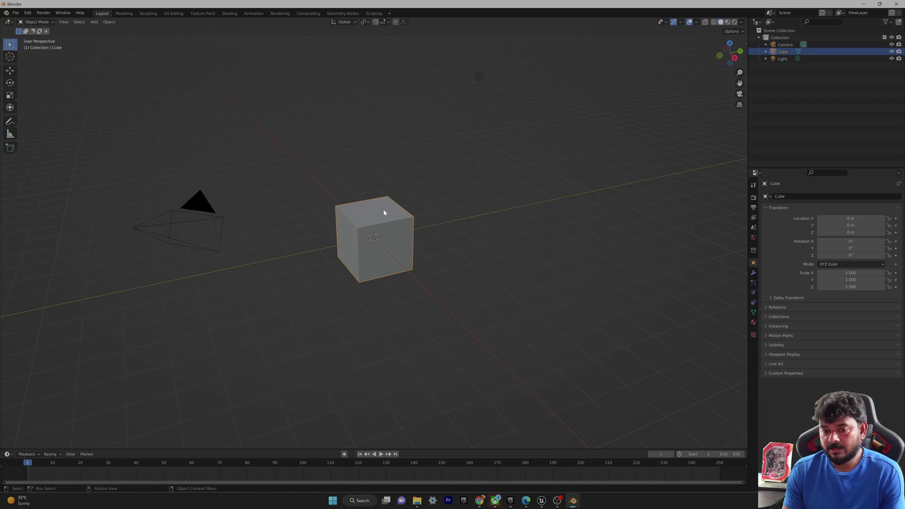
- Delete the default cube from the new scene
{"action": "key", "text": "KP_0"}
{"action": "key", "text": "KP_0"}
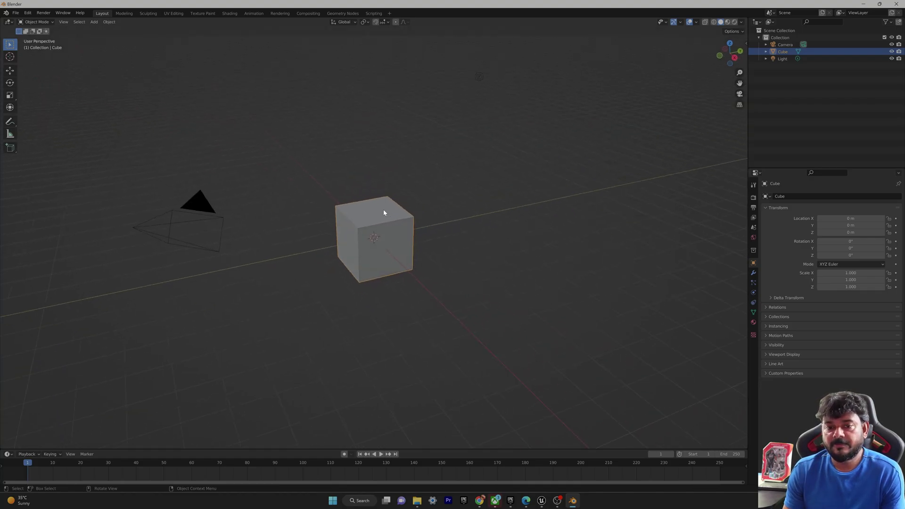
{"action": "key", "text": "Delete"}
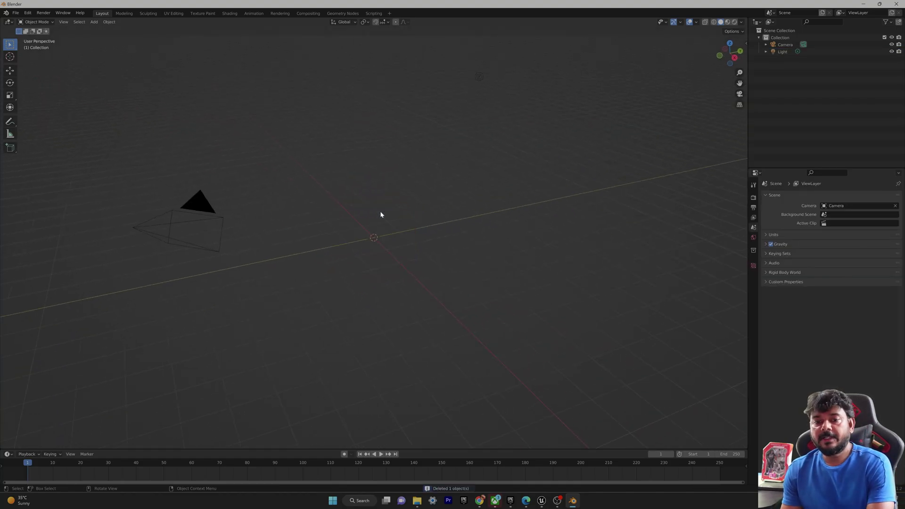
- Import SM.obj as a Wavefront OBJ from the copied source\SM folder path
{"action": "left_click", "coordinate": [16, 13]}
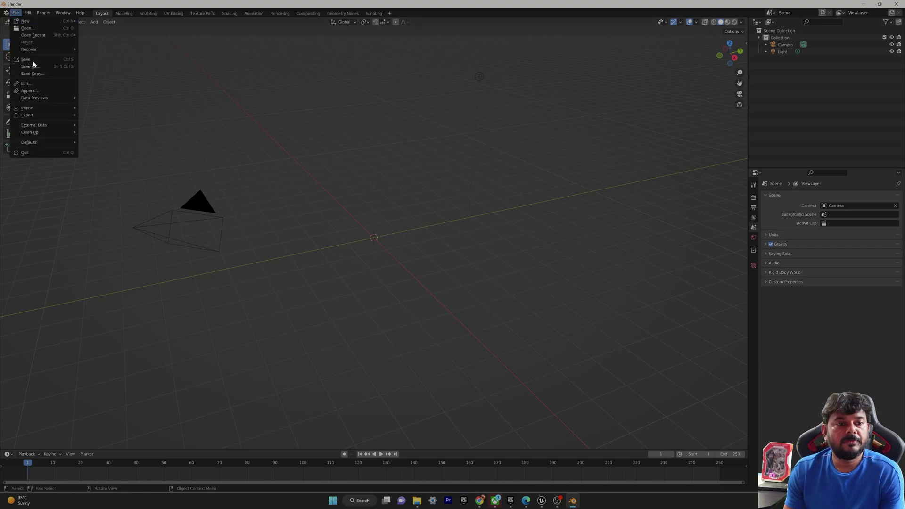
{"action": "mouse_move", "coordinate": [45, 109]}
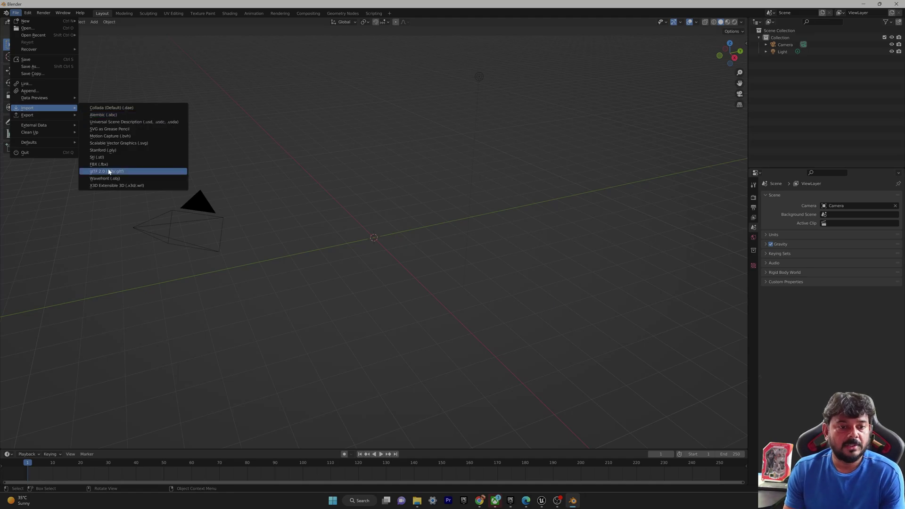
{"action": "left_click", "coordinate": [118, 180]}
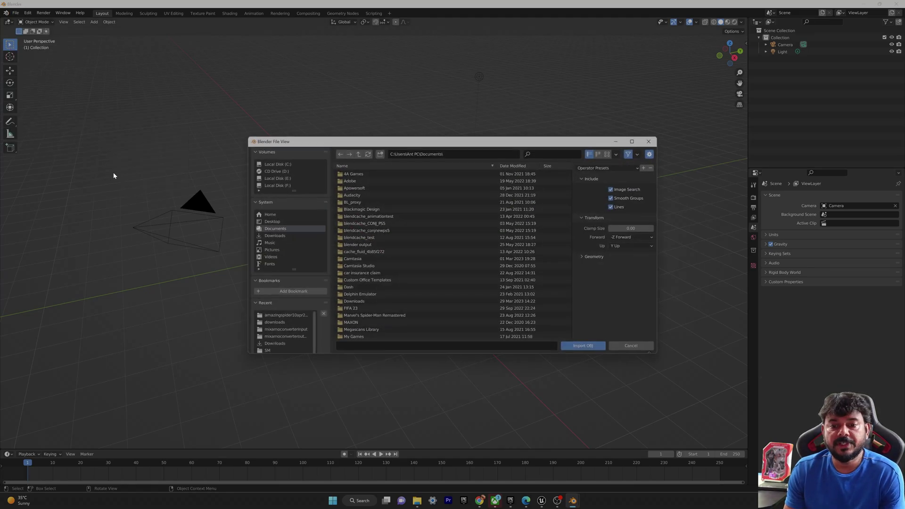
{"action": "left_click", "coordinate": [410, 154]}
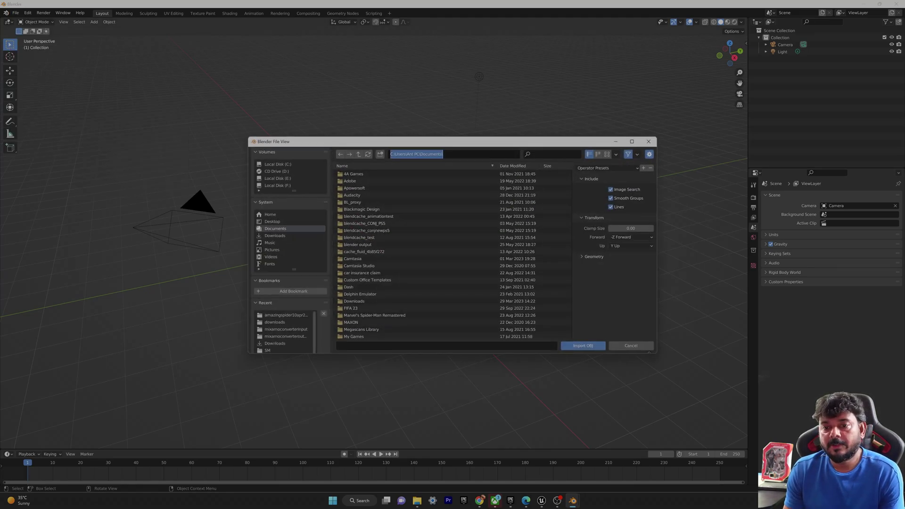
{"action": "key", "text": "ctrl+v"}
{"action": "key", "text": "Return"}
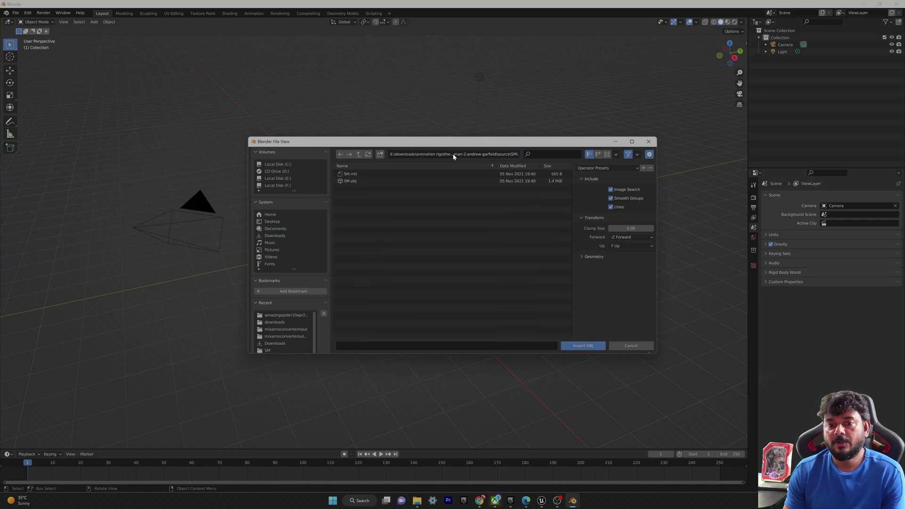
{"action": "left_click", "coordinate": [351, 182]}
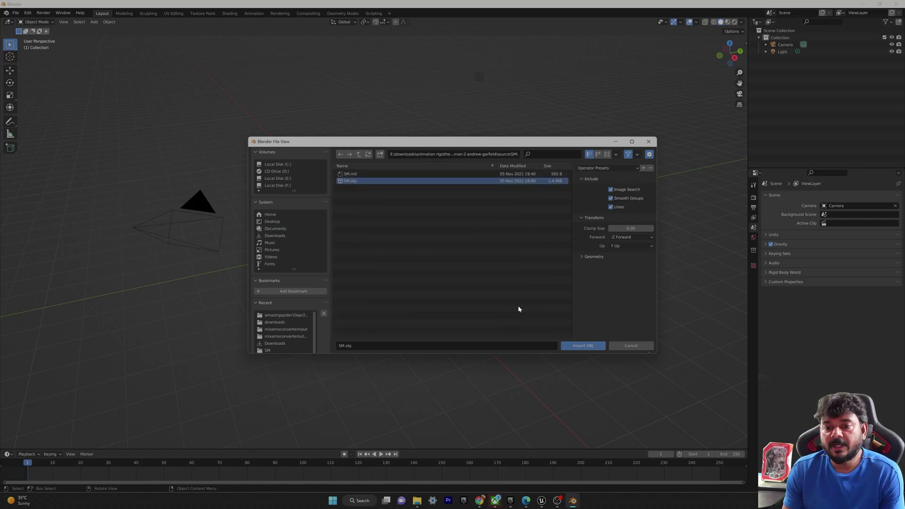
{"action": "left_click", "coordinate": [592, 347]}
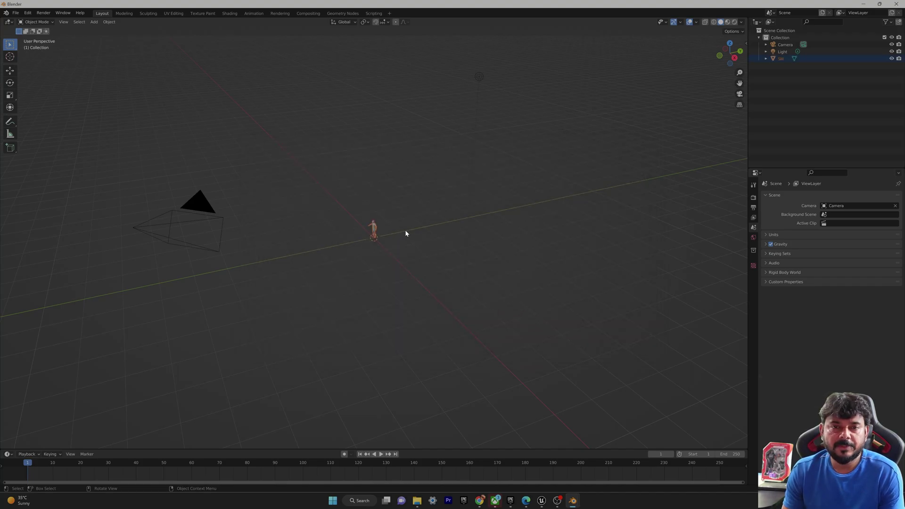
- Look through the scene camera and set the viewport shading to Rendered
{"action": "scroll", "coordinate": [405, 233], "scroll_direction": "up", "scroll_amount": 6}
{"action": "scroll", "coordinate": [413, 198], "scroll_direction": "down", "scroll_amount": 2}
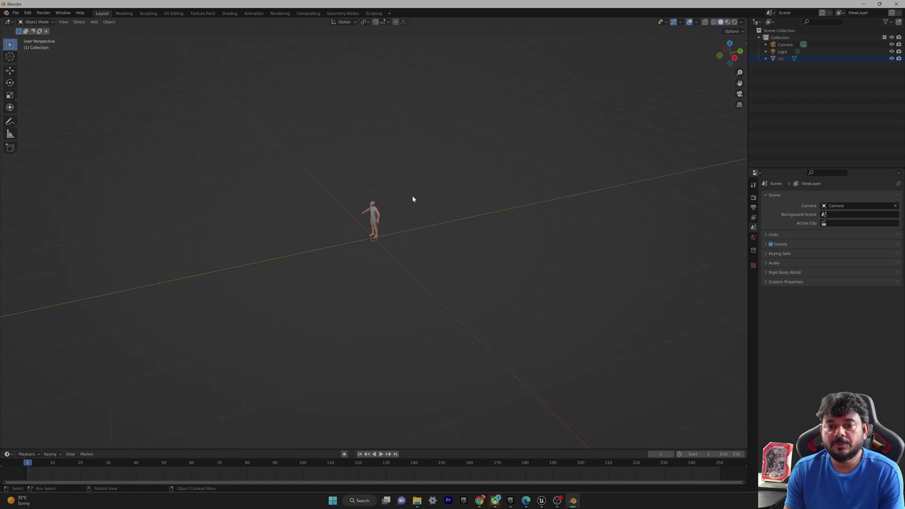
{"action": "scroll", "coordinate": [412, 198], "scroll_direction": "up", "scroll_amount": 3}
{"action": "scroll", "coordinate": [413, 197], "scroll_direction": "down", "scroll_amount": 2}
{"action": "scroll", "coordinate": [413, 195], "scroll_direction": "up", "scroll_amount": 4}
{"action": "scroll", "coordinate": [413, 195], "scroll_direction": "down", "scroll_amount": 3}
{"action": "scroll", "coordinate": [413, 196], "scroll_direction": "down", "scroll_amount": 3}
{"action": "scroll", "coordinate": [412, 196], "scroll_direction": "up", "scroll_amount": 1}
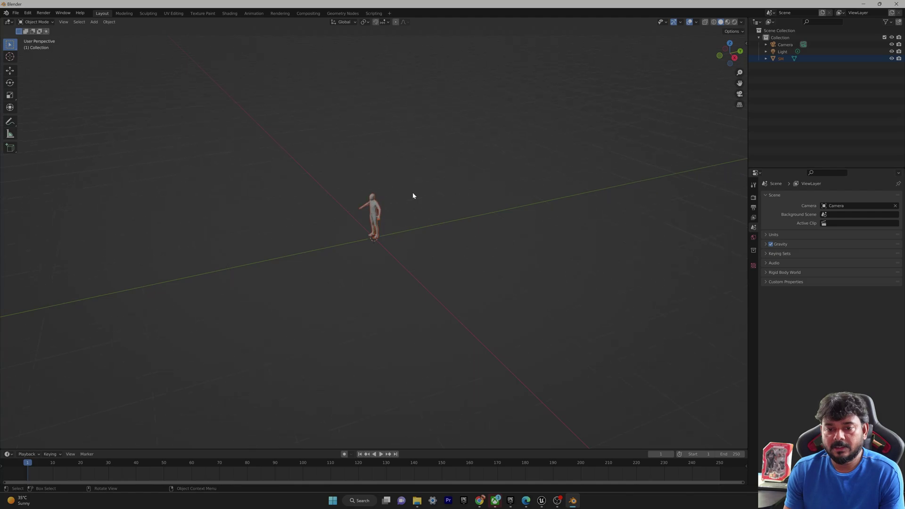
{"action": "key", "text": "KP_0"}
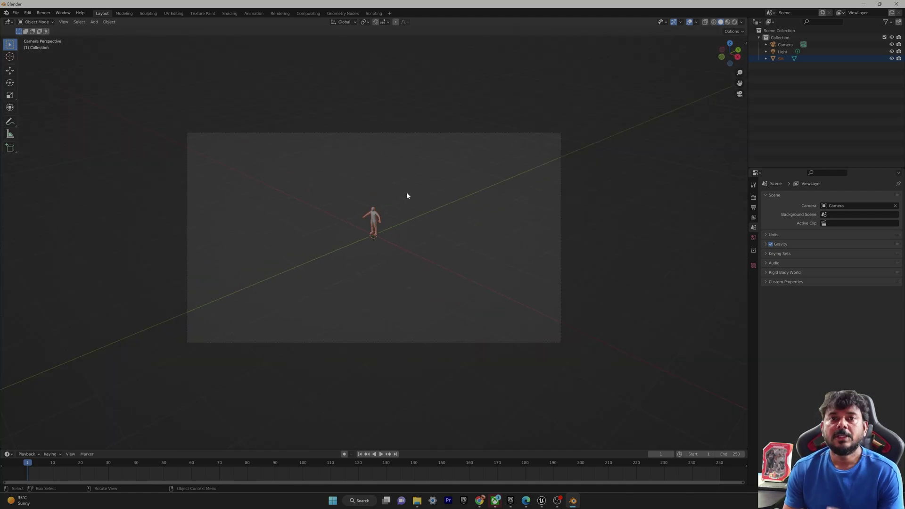
{"action": "left_click", "coordinate": [727, 22]}
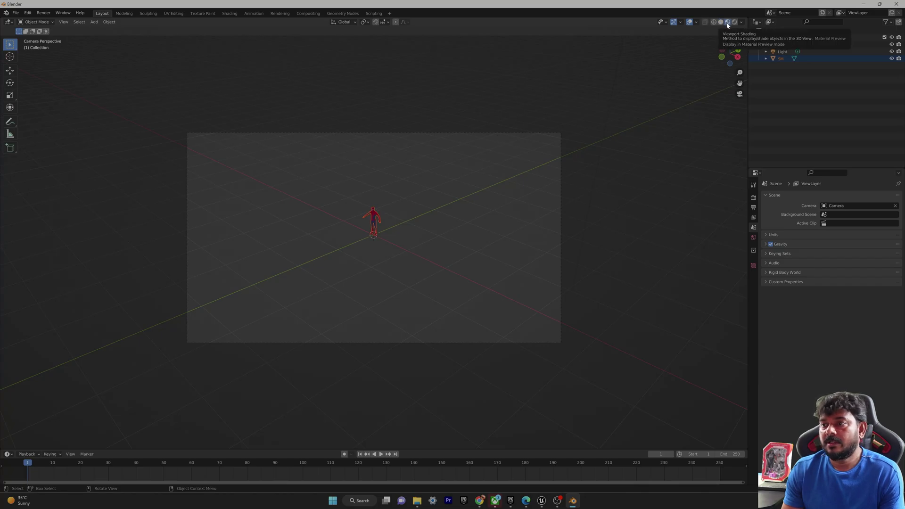
{"action": "left_click", "coordinate": [734, 22]}
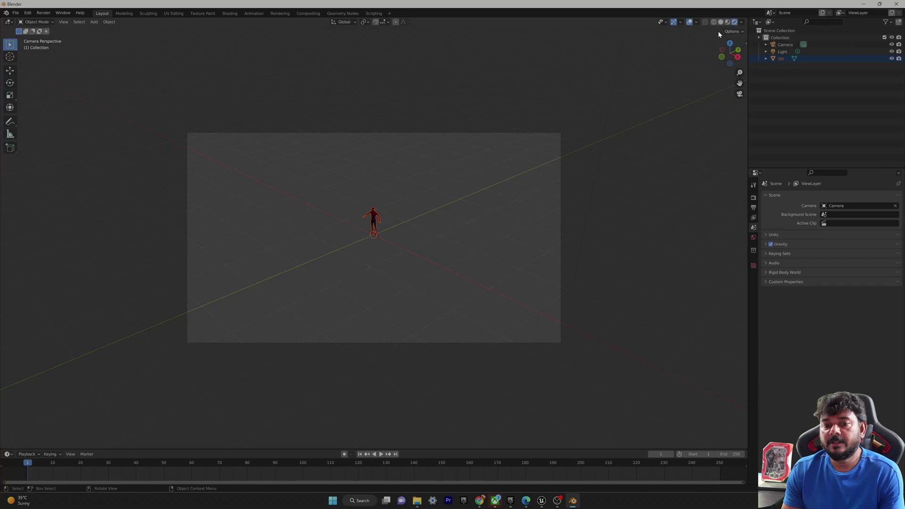
- Examine the imported Spiderman model and its textures from the front and through the camera
{"action": "scroll", "coordinate": [381, 242], "scroll_direction": "up", "scroll_amount": 8}
{"action": "scroll", "coordinate": [380, 242], "scroll_direction": "down", "scroll_amount": 2}
{"action": "scroll", "coordinate": [381, 243], "scroll_direction": "up", "scroll_amount": 2}
{"action": "left_click_drag", "start_coordinate": [411, 228], "coordinate": [429, 237]}
{"action": "scroll", "coordinate": [427, 170], "scroll_direction": "down", "scroll_amount": 8}
{"action": "middle_click_drag", "start_coordinate": [443, 170], "coordinate": [453, 201]}
{"action": "scroll", "coordinate": [390, 212], "scroll_direction": "up", "scroll_amount": 3}
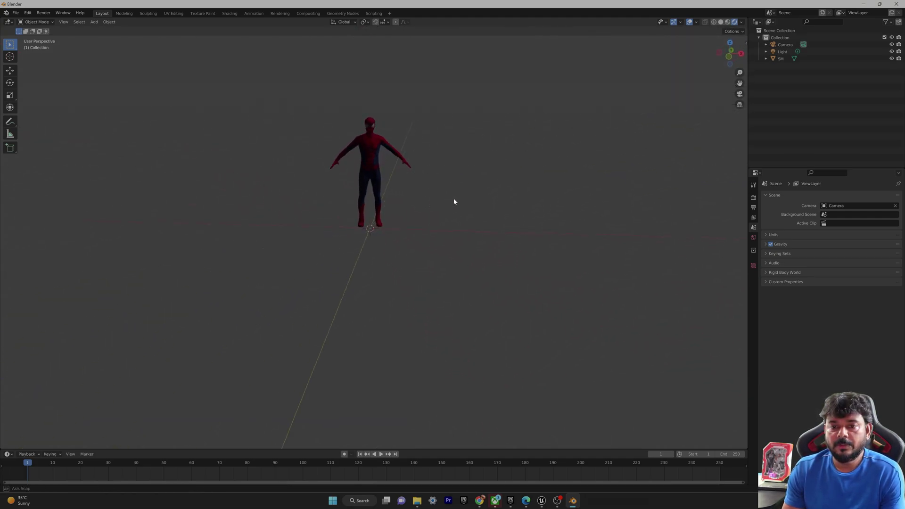
{"action": "scroll", "coordinate": [453, 201], "scroll_direction": "up", "scroll_amount": 2}
{"action": "scroll", "coordinate": [453, 202], "scroll_direction": "down", "scroll_amount": 6}
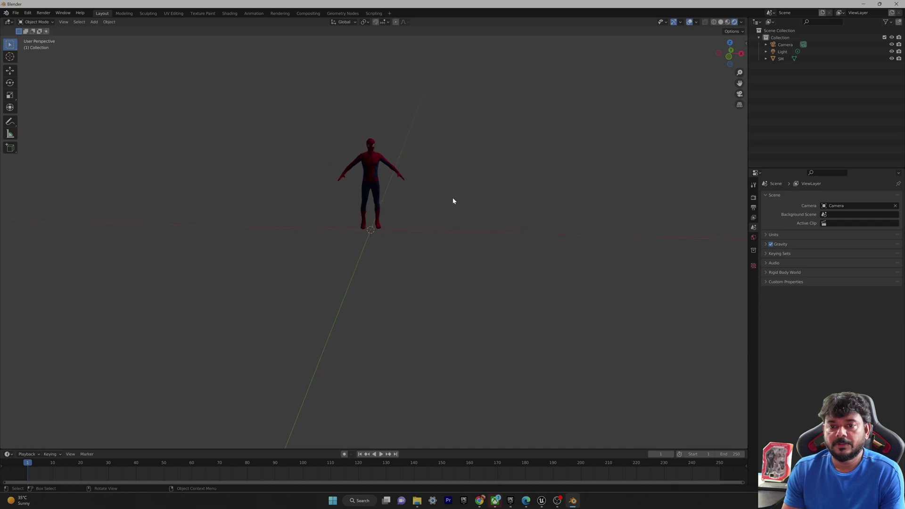
{"action": "scroll", "coordinate": [424, 193], "scroll_direction": "up", "scroll_amount": 6}
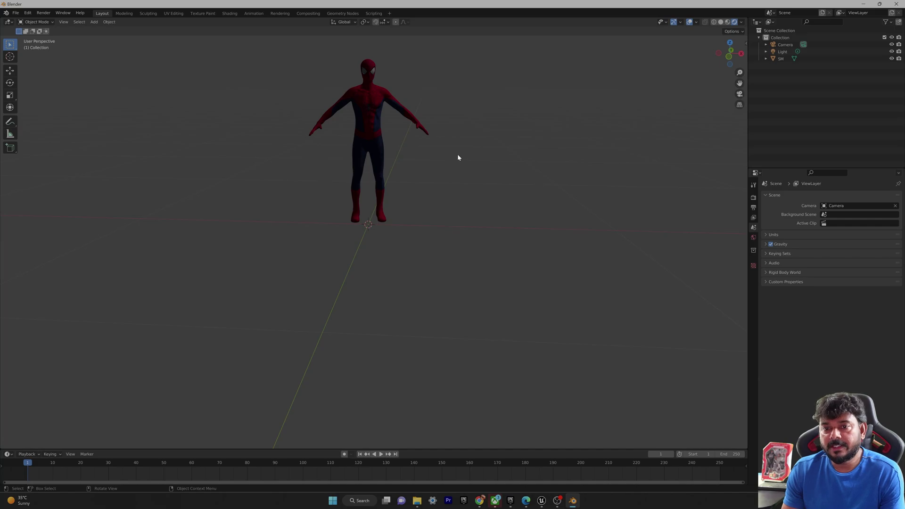
{"action": "middle_click_drag", "start_coordinate": [450, 160], "coordinate": [430, 163]}
{"action": "key", "text": "KP_0"}
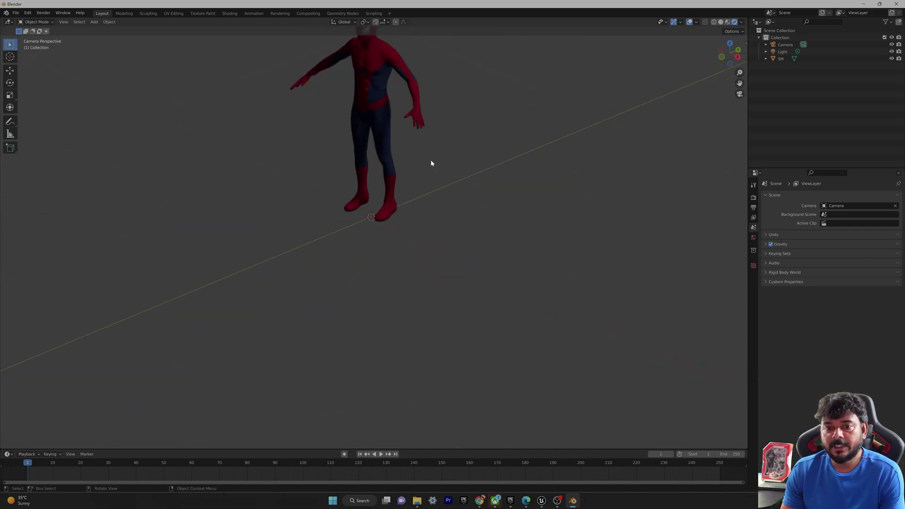
{"action": "scroll", "coordinate": [431, 163], "scroll_direction": "down", "scroll_amount": 5}
{"action": "scroll", "coordinate": [431, 163], "scroll_direction": "up", "scroll_amount": 5}
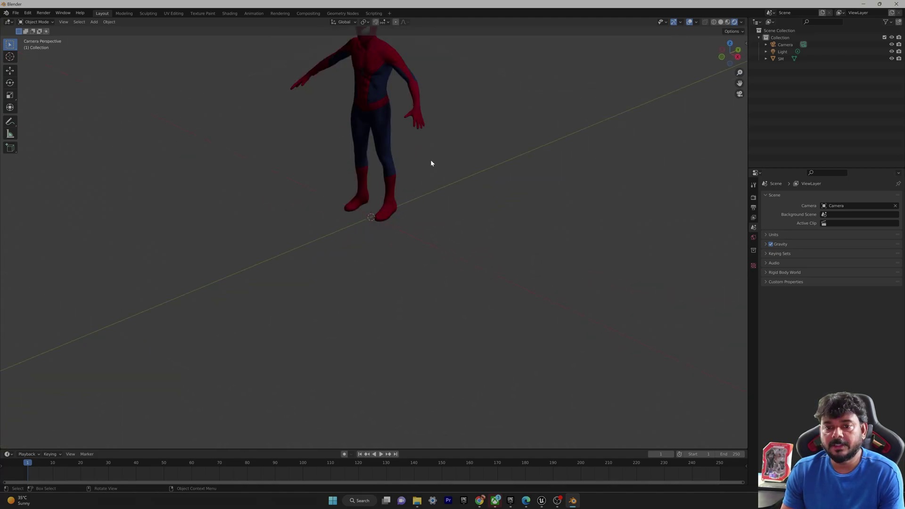
{"action": "scroll", "coordinate": [430, 163], "scroll_direction": "down", "scroll_amount": 7}
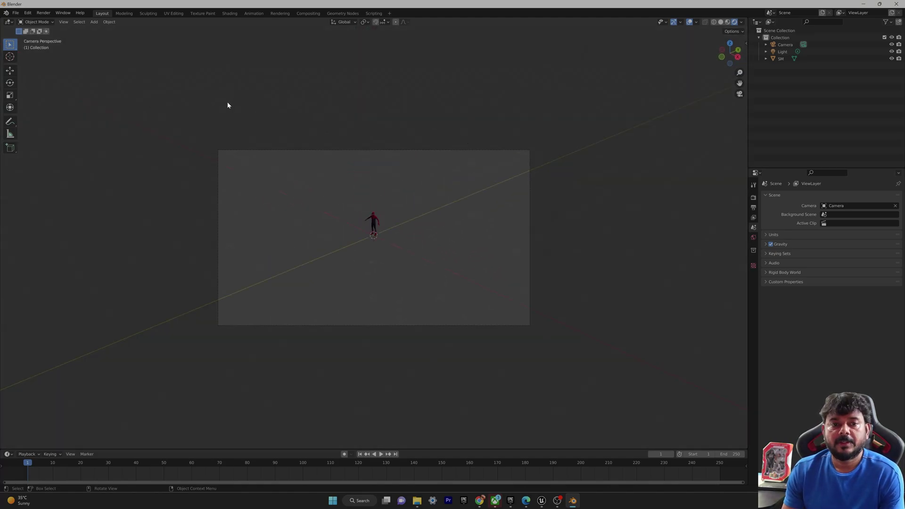
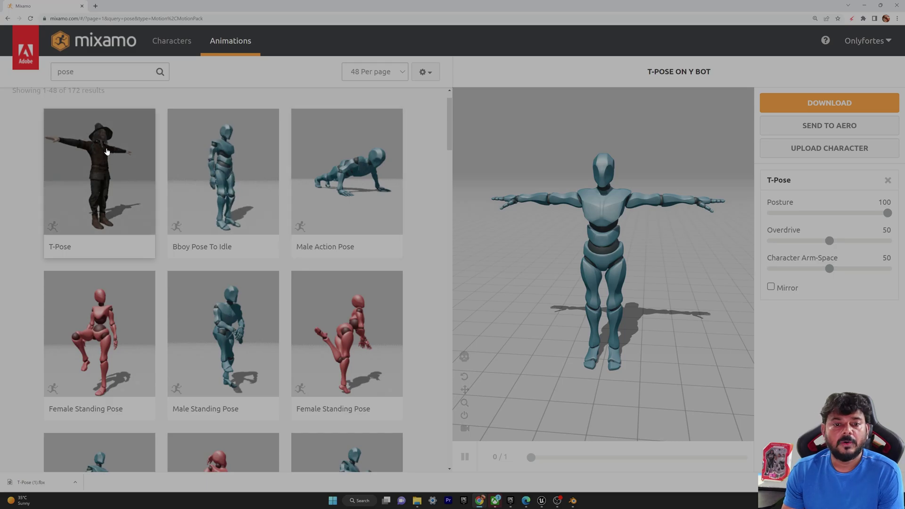
- In Mixamo, download the T-Pose on Y Bot as FBX Binary with skin, 30 frames per second and uniform keyframe reduction
{"action": "left_click", "coordinate": [113, 72]}
{"action": "left_click", "coordinate": [42, 236]}
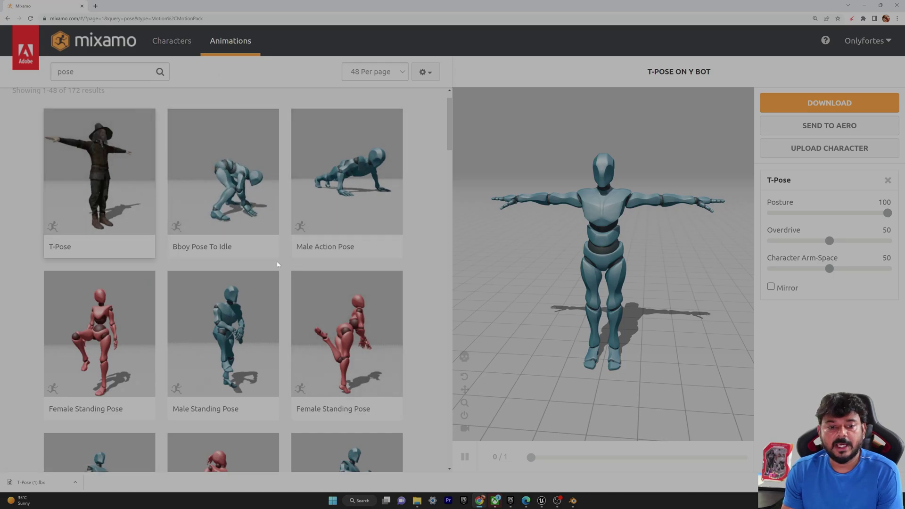
{"action": "left_click", "coordinate": [820, 107]}
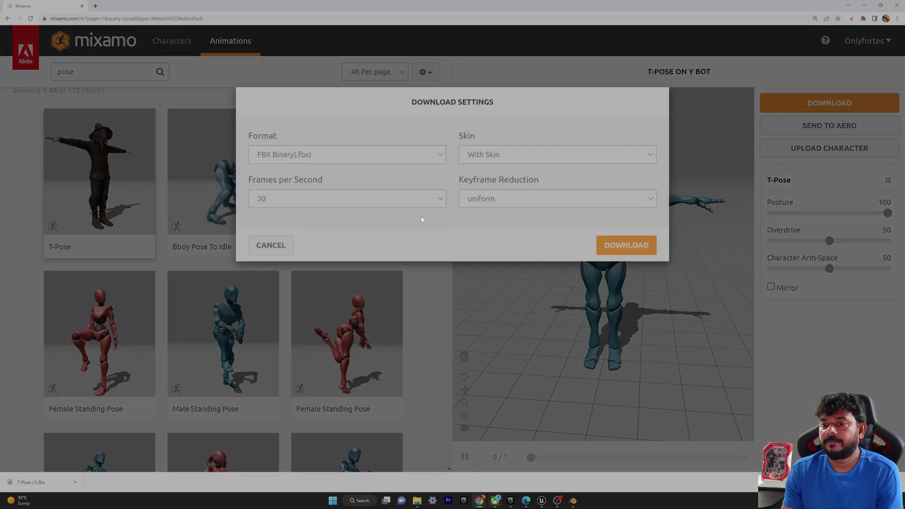
{"action": "left_click", "coordinate": [485, 204]}
{"action": "left_click", "coordinate": [481, 221]}
{"action": "left_click", "coordinate": [556, 154]}
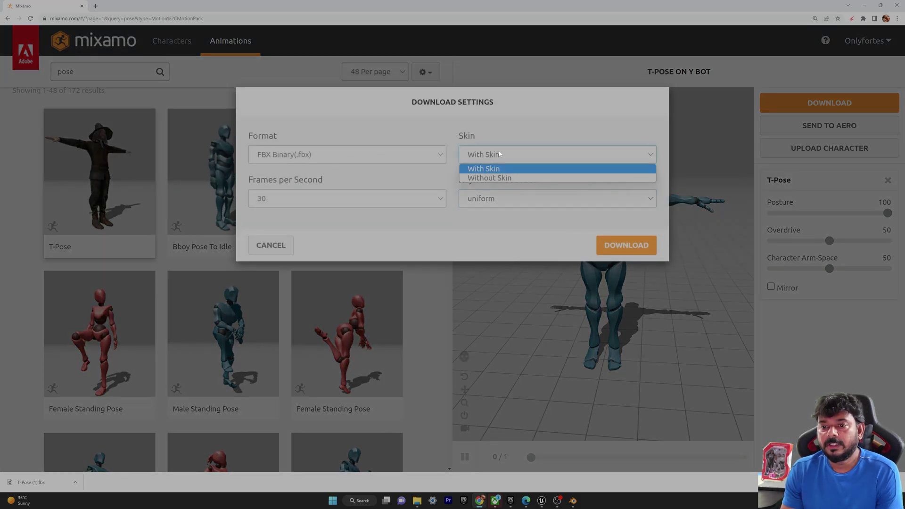
{"action": "left_click", "coordinate": [486, 165]}
{"action": "left_click", "coordinate": [623, 245]}
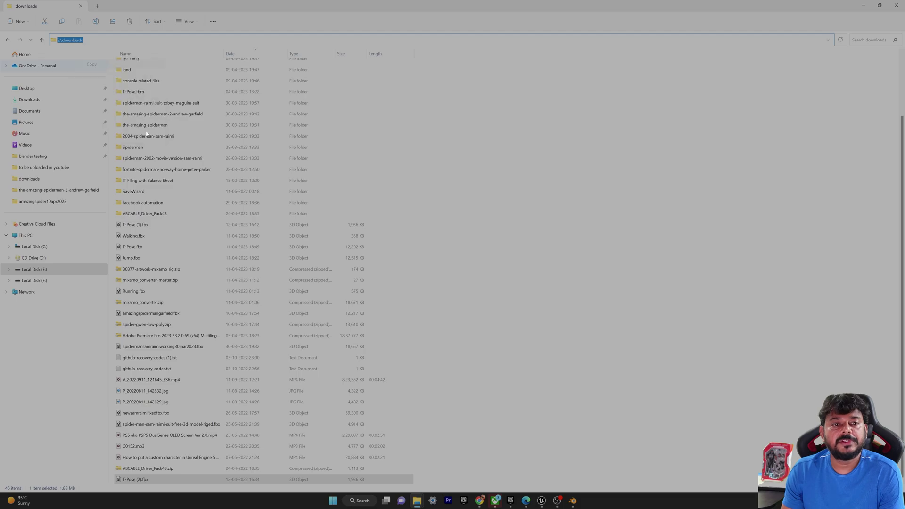
- Switch to Blender and leave the camera view to show the Spiderman model in user perspective
{"action": "left_click", "coordinate": [574, 503]}
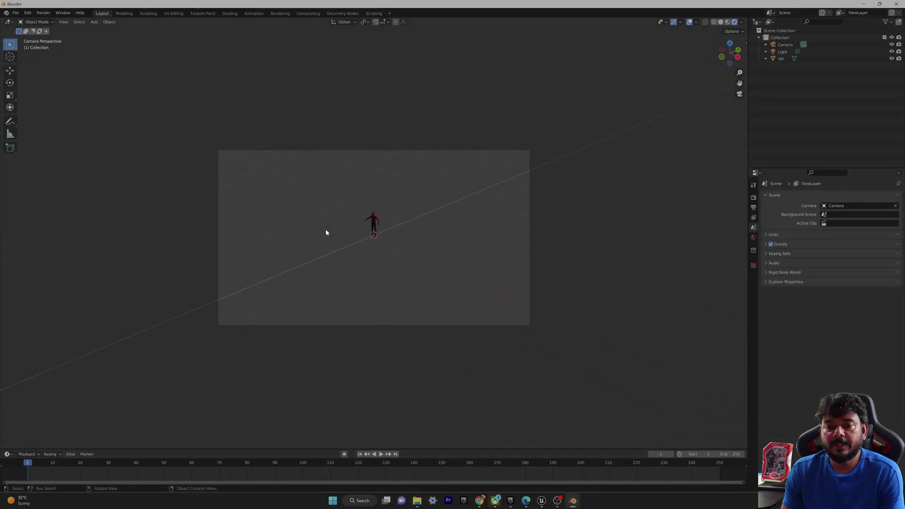
{"action": "left_click", "coordinate": [15, 13]}
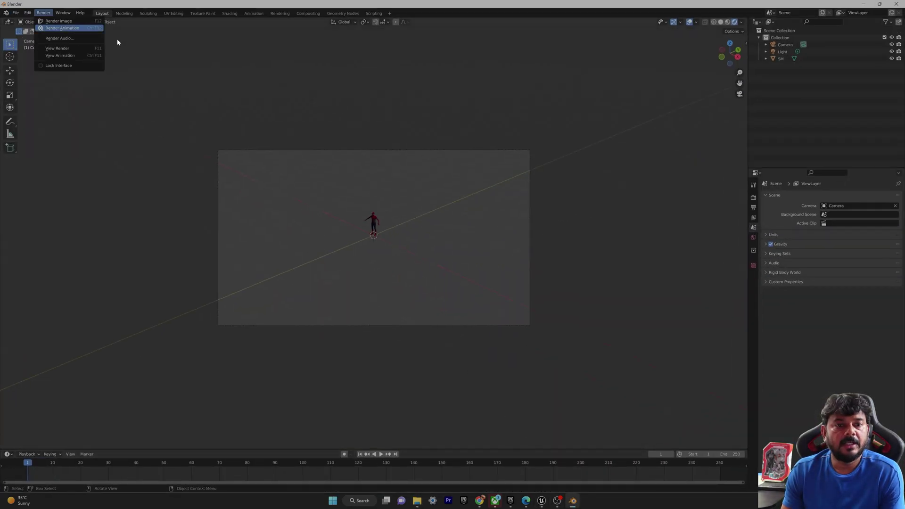
{"action": "key", "text": "KP_0"}
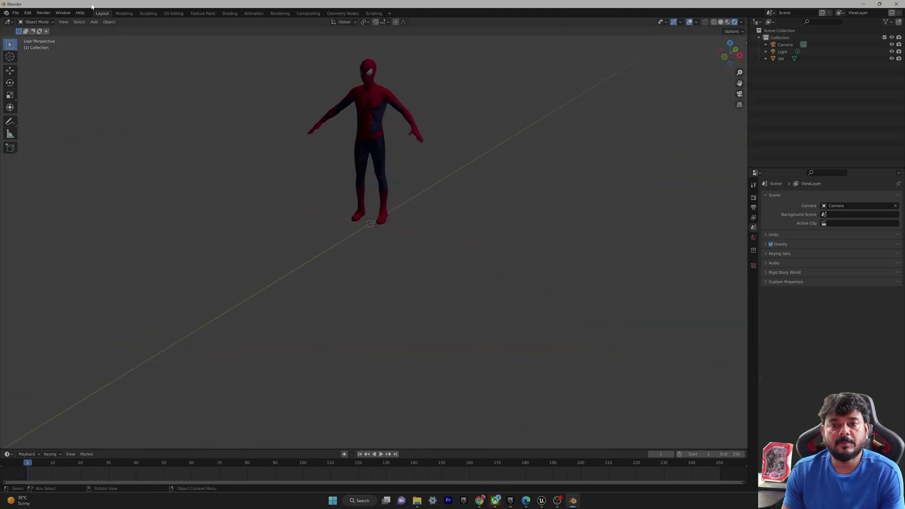
- Import T-Pose (2).fbx as FBX from the E:\downloads\ folder
{"action": "left_click", "coordinate": [14, 14]}
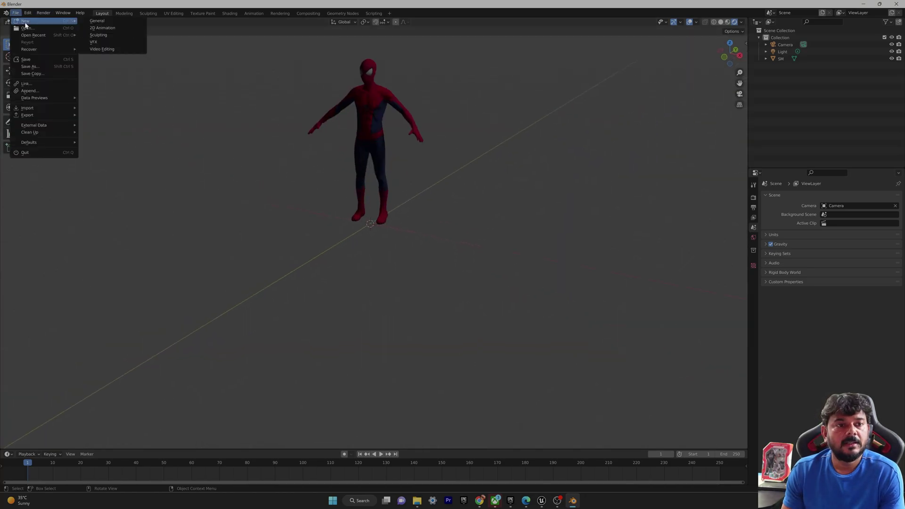
{"action": "mouse_move", "coordinate": [42, 109]}
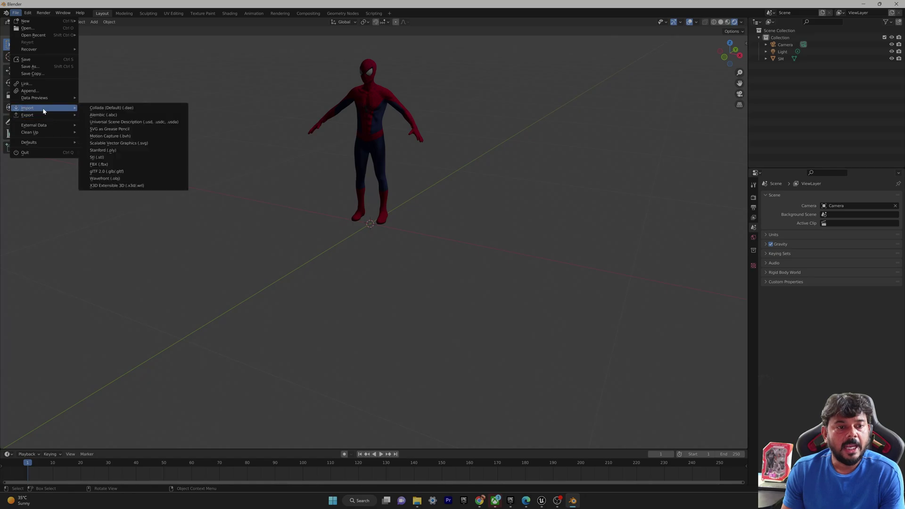
{"action": "left_click", "coordinate": [119, 166]}
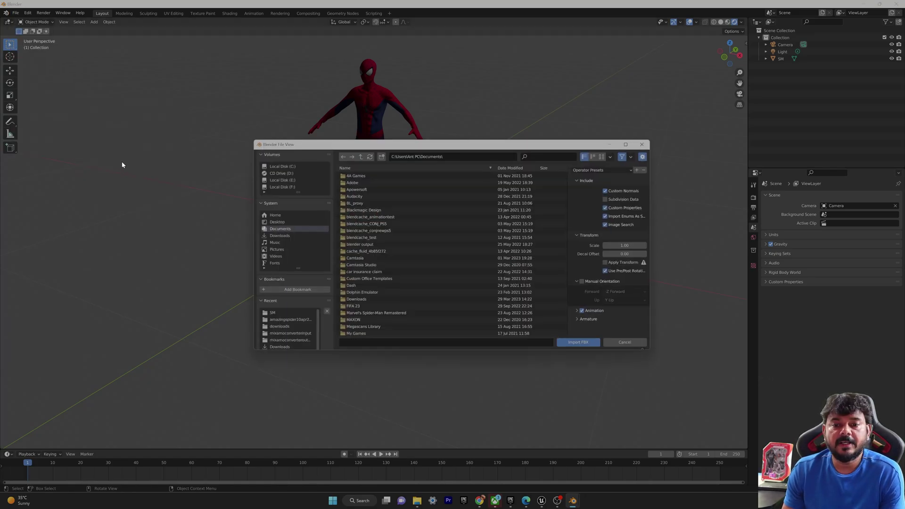
{"action": "left_click", "coordinate": [447, 346]}
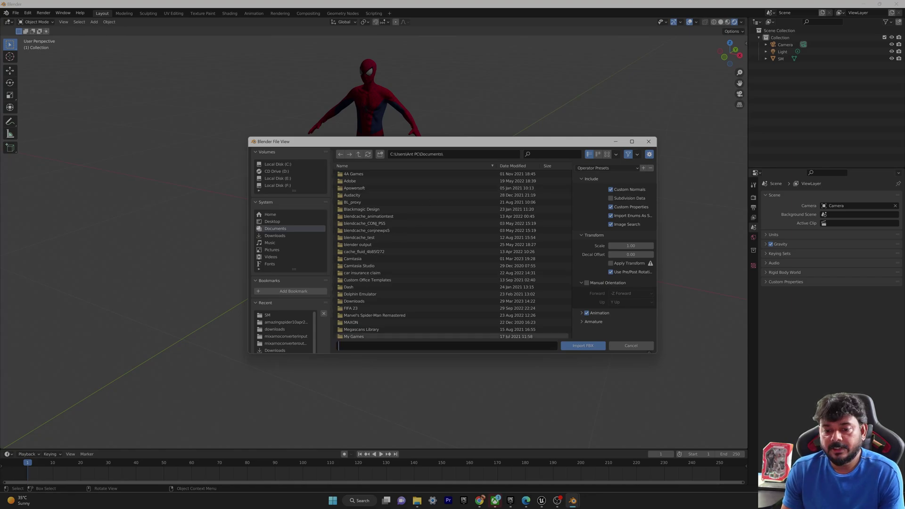
{"action": "left_click", "coordinate": [457, 156]}
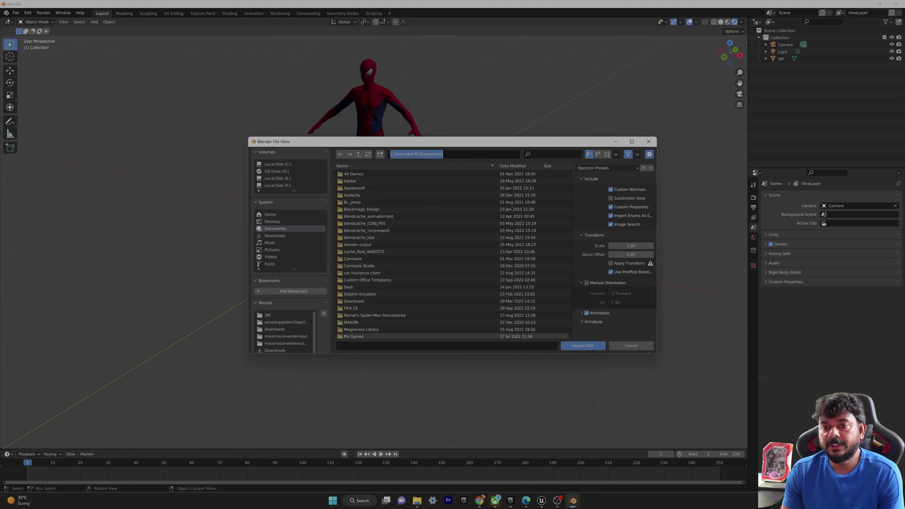
{"action": "type", "text": "E:\\downloads\\"}
{"action": "key", "text": "Return"}
{"action": "scroll", "coordinate": [368, 316], "scroll_direction": "down", "scroll_amount": 4}
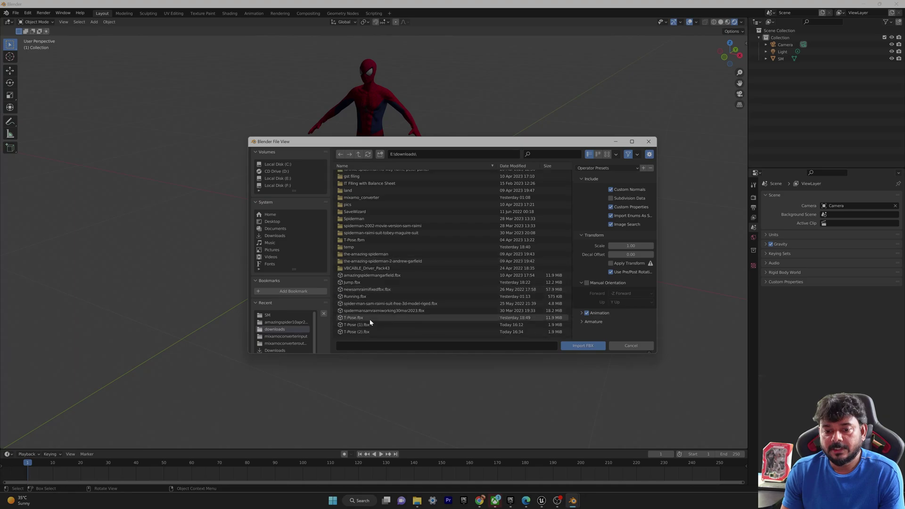
{"action": "left_click", "coordinate": [364, 327]}
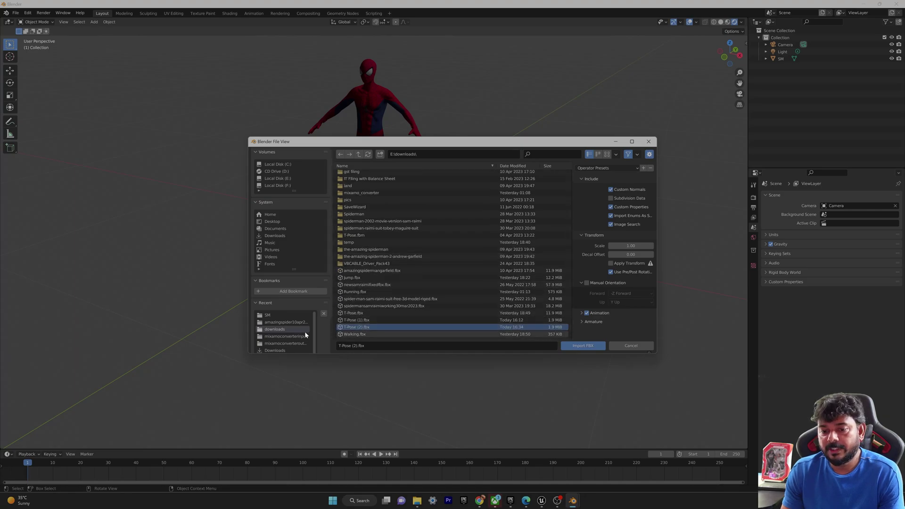
{"action": "left_click", "coordinate": [584, 346]}
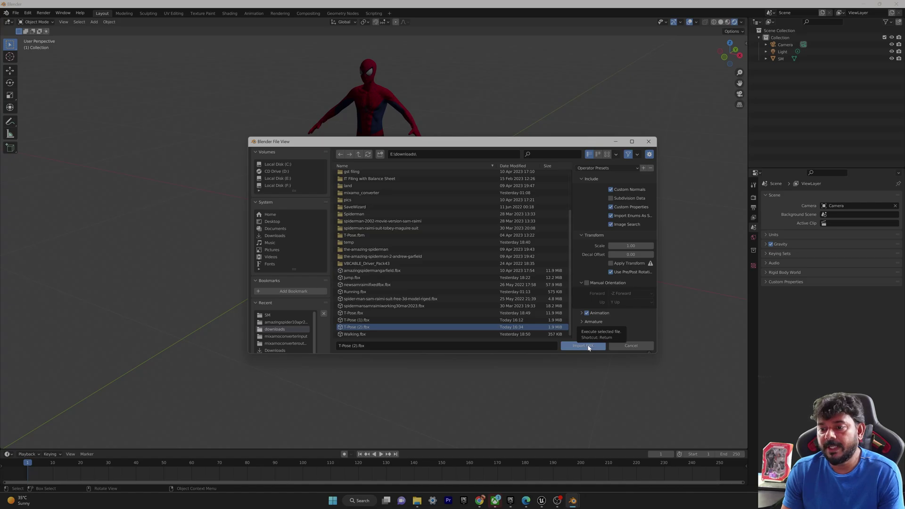
{"action": "left_click", "coordinate": [596, 347]}
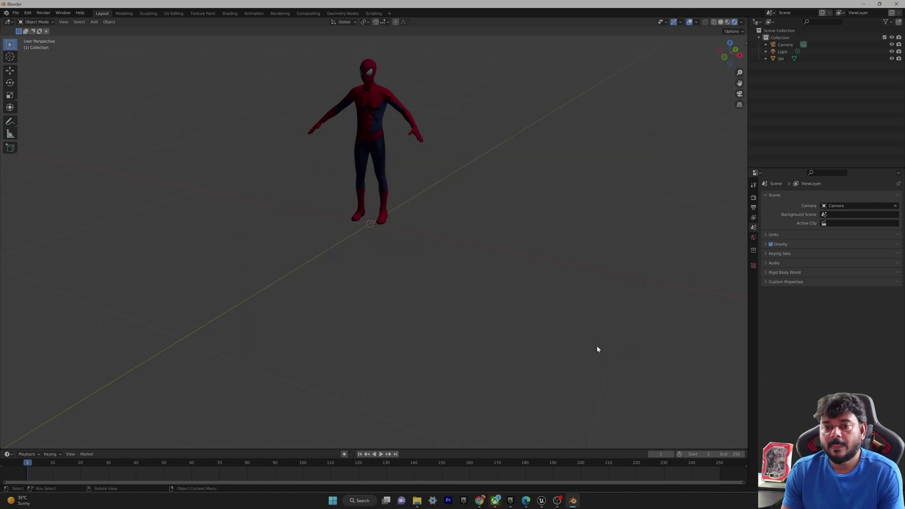
- Scale the SM Spiderman model uniformly to about 2.753 to match the height of the T-Pose character
{"action": "scroll", "coordinate": [386, 210], "scroll_direction": "down", "scroll_amount": 5}
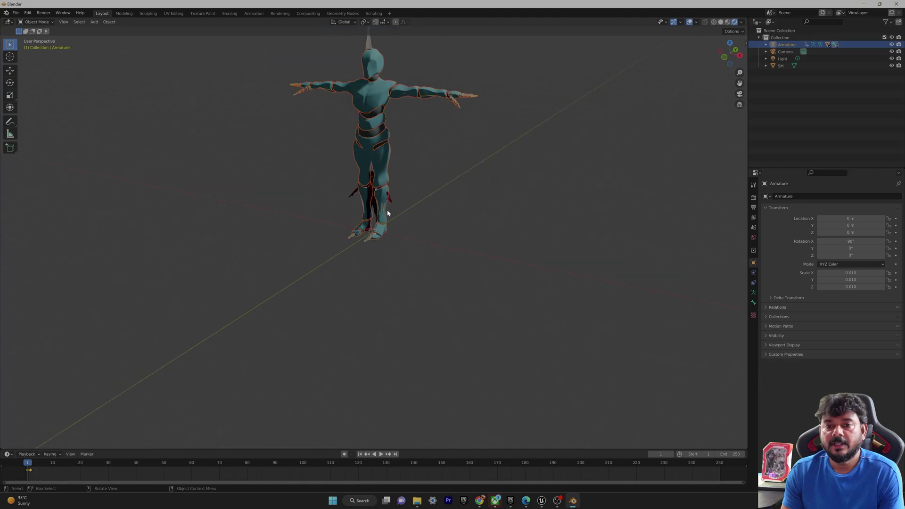
{"action": "scroll", "coordinate": [381, 231], "scroll_direction": "up", "scroll_amount": 4}
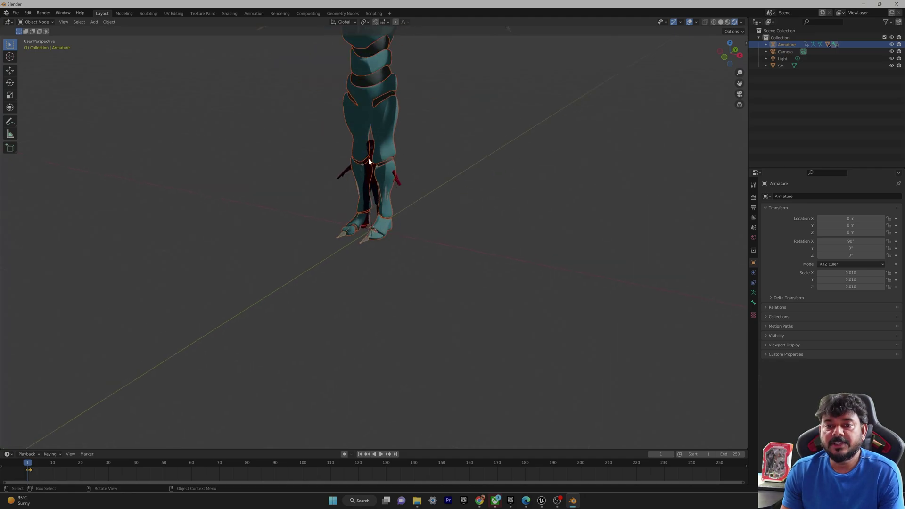
{"action": "scroll", "coordinate": [389, 213], "scroll_direction": "up", "scroll_amount": 2}
{"action": "scroll", "coordinate": [389, 217], "scroll_direction": "down", "scroll_amount": 5}
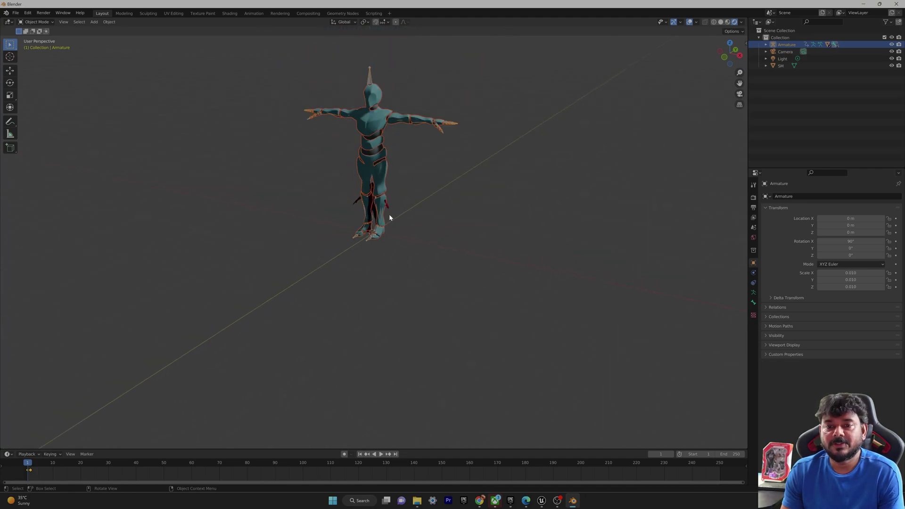
{"action": "left_click", "coordinate": [446, 212]}
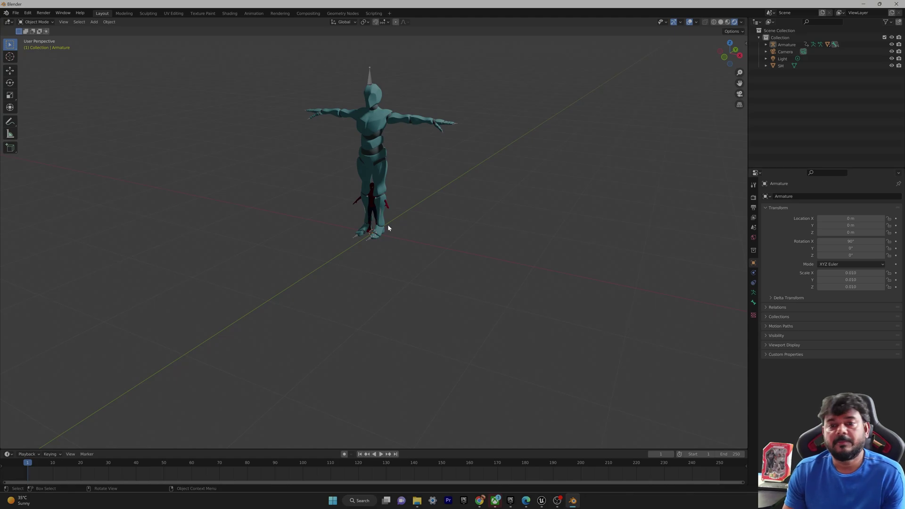
{"action": "left_click", "coordinate": [372, 197]}
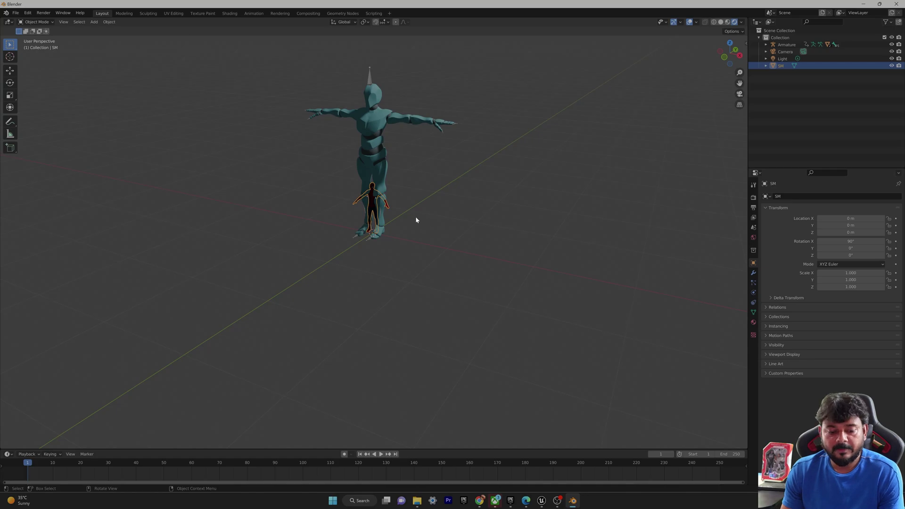
{"action": "key", "text": "s"}
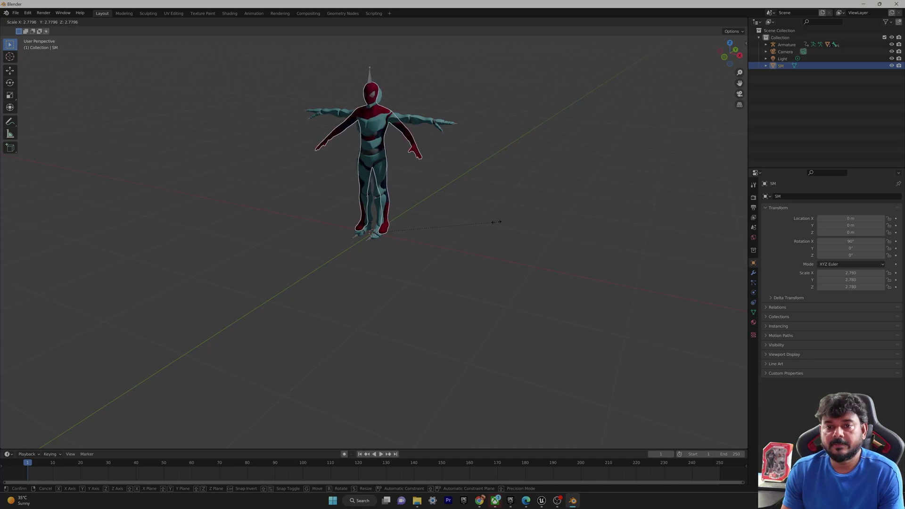
{"action": "left_click", "coordinate": [495, 222]}
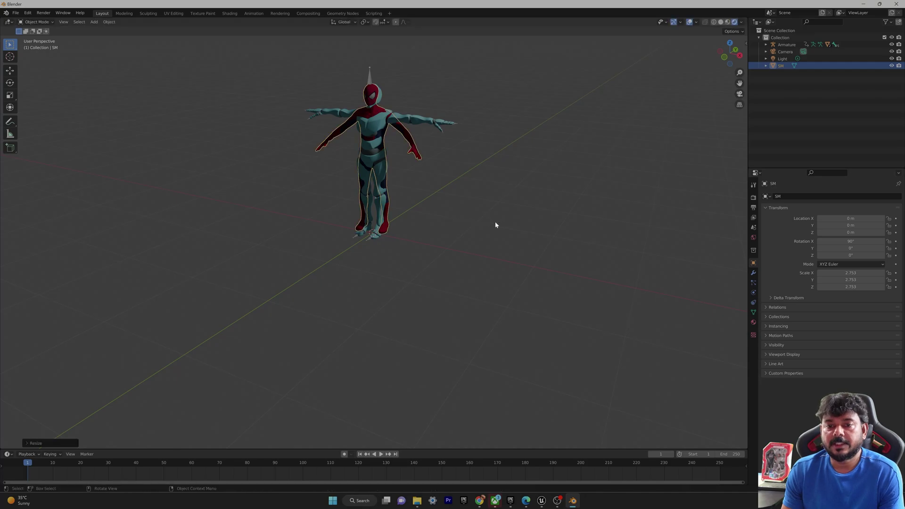
- Move the Spiderman model about 1.225 m along the global X axis, beside the T-Pose character
{"action": "key", "text": "g"}
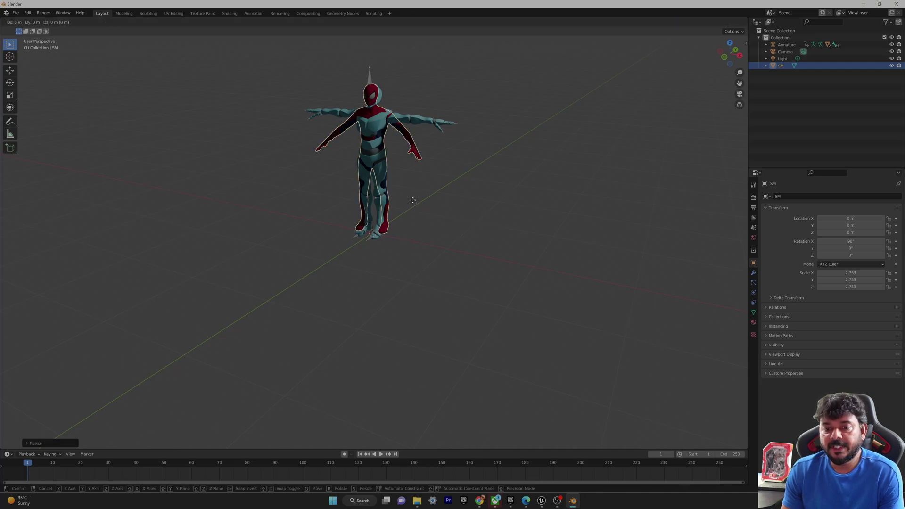
{"action": "key", "text": "x"}
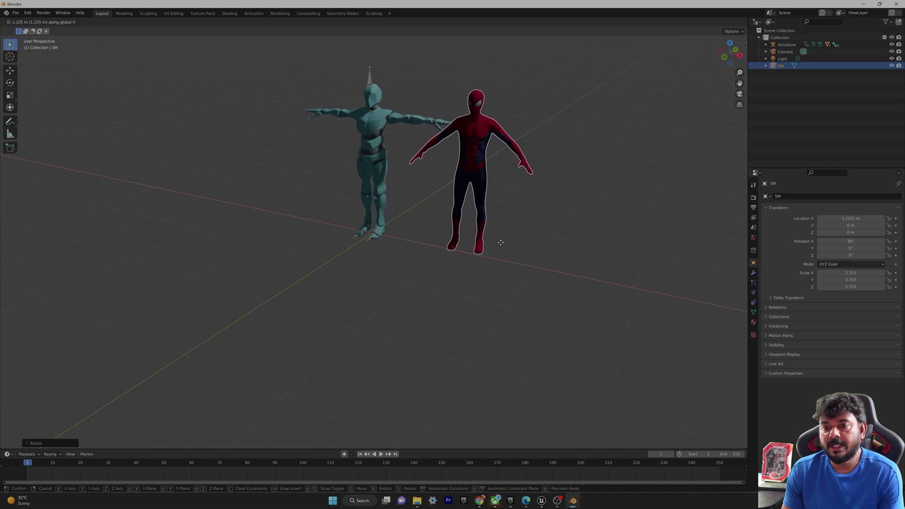
{"action": "left_click", "coordinate": [501, 243]}
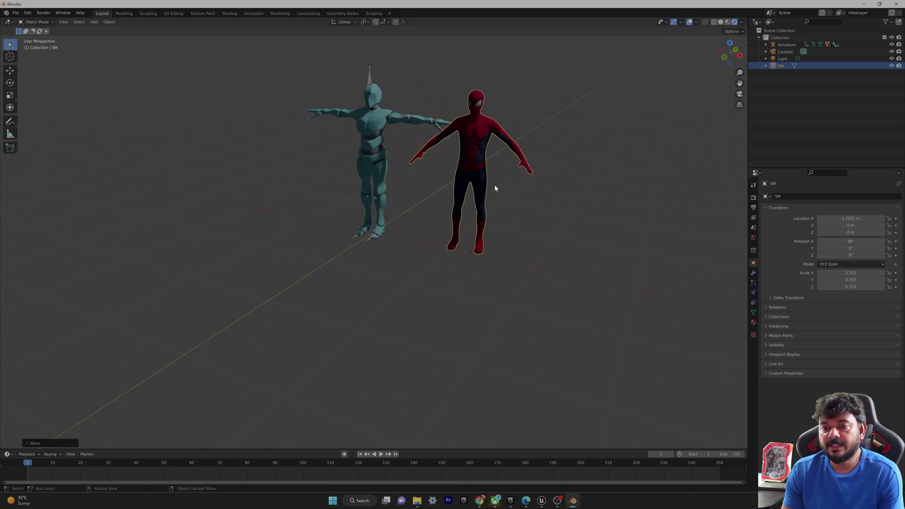
- Rotate the Spiderman model about -6.9° around the global Z axis so it faces like the T-Pose character
{"action": "key", "text": "alt"}
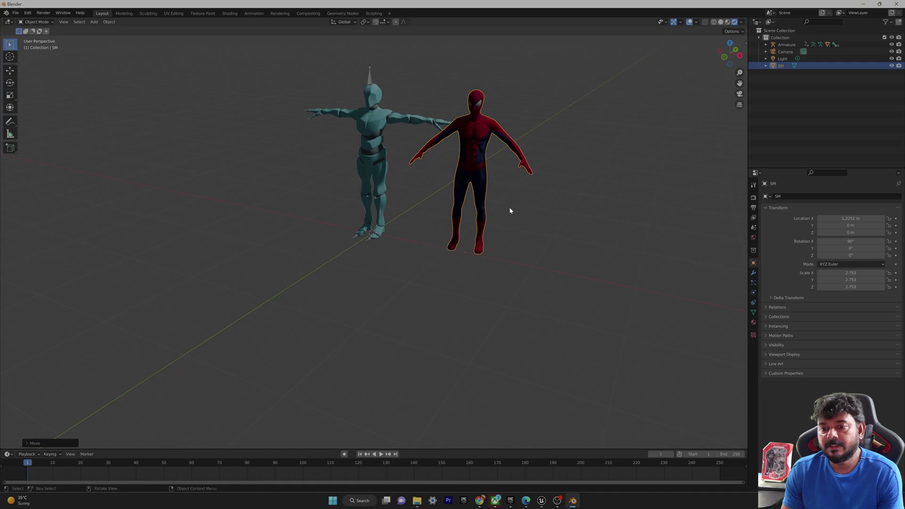
{"action": "middle_click_drag", "start_coordinate": [514, 209], "coordinate": [508, 182], "text": "alt"}
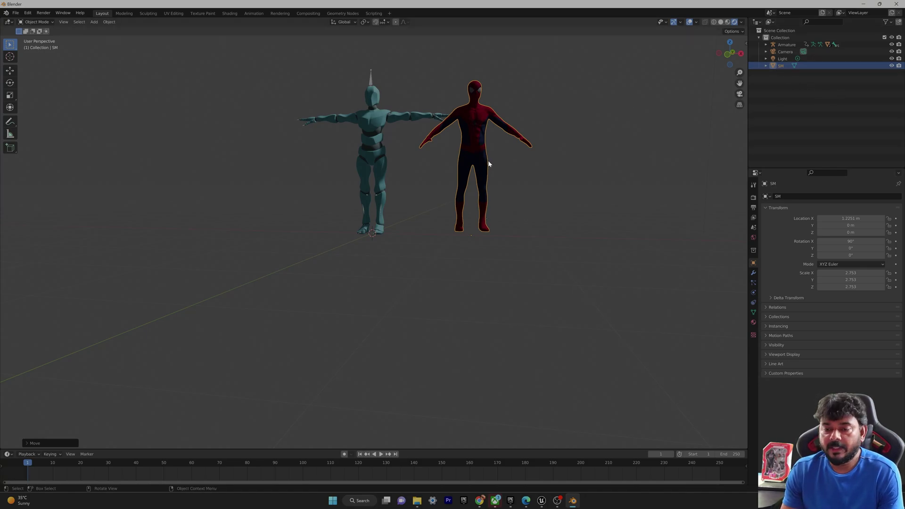
{"action": "key", "text": "r"}
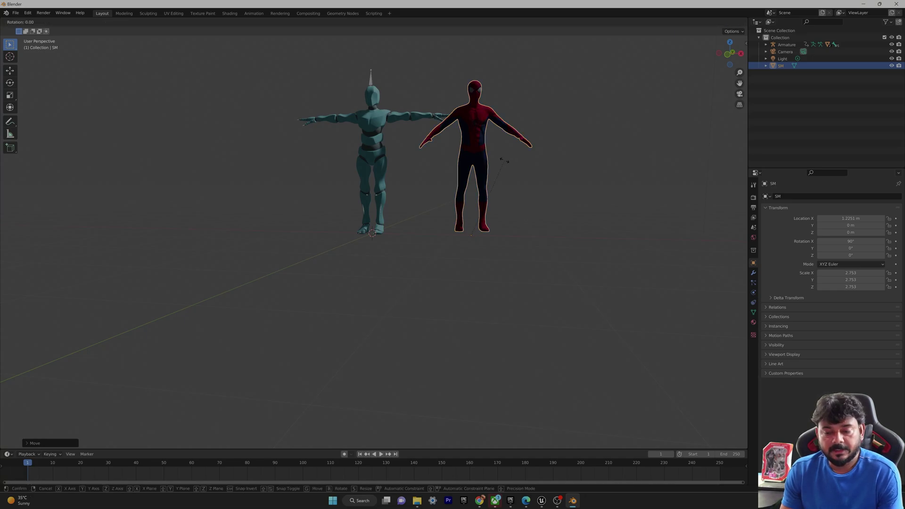
{"action": "key", "text": "z"}
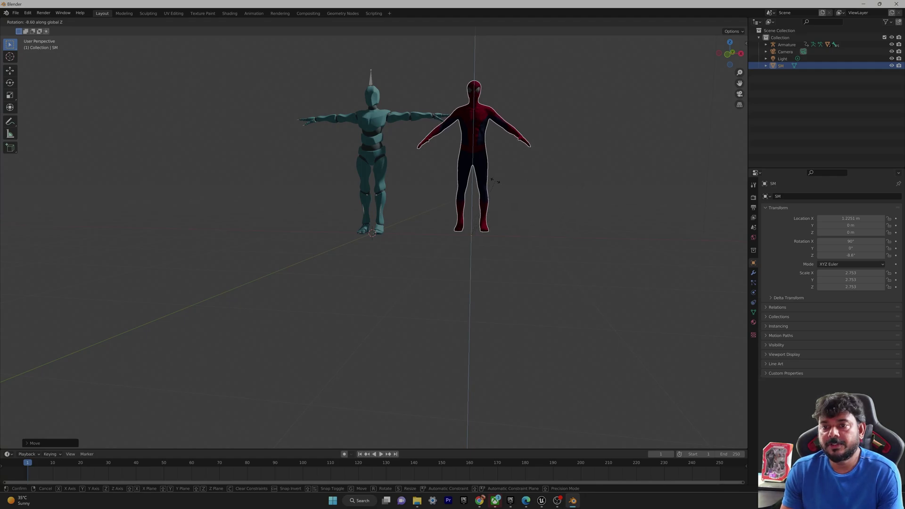
{"action": "left_click", "coordinate": [523, 204]}
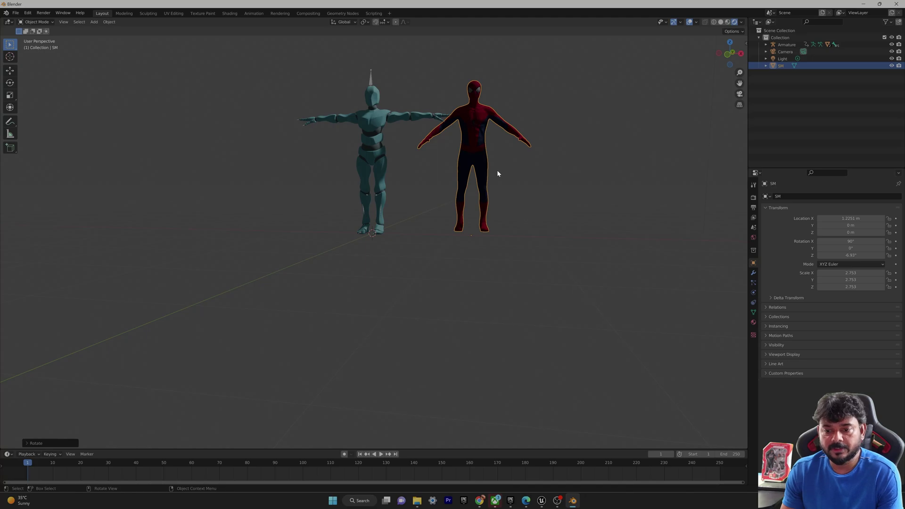
- Lower the Spiderman model about 0.054 m along the global Z axis to align its feet with the T-Pose character
{"action": "key", "text": "g"}
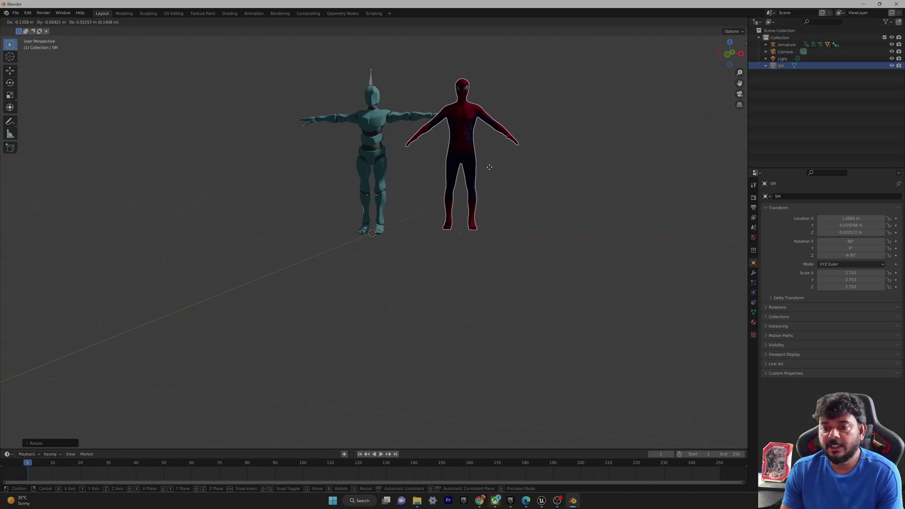
{"action": "key", "text": "z"}
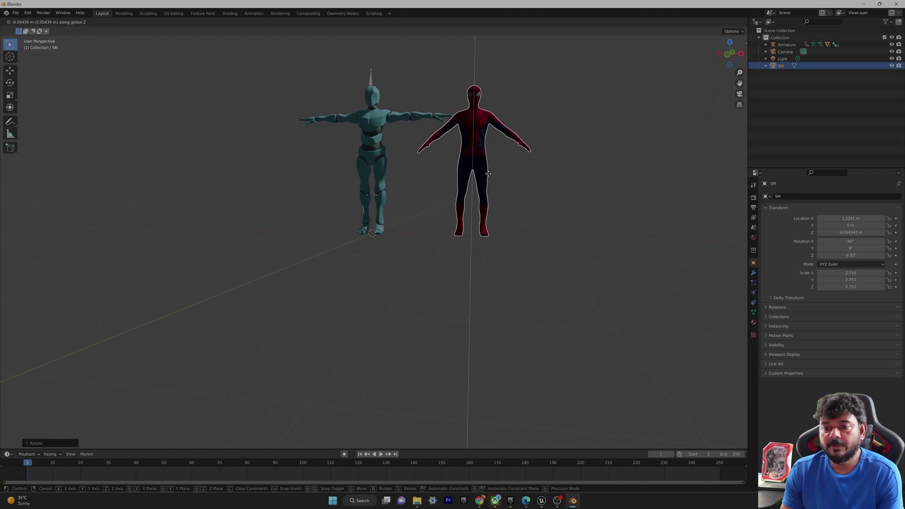
{"action": "left_click", "coordinate": [487, 173]}
- Move the Spiderman model along X to about 0.01 m, over the T-Pose character, and scale it uniformly to about 2.825
{"action": "mouse_move", "coordinate": [507, 221]}
{"action": "middle_mouse_down"}
{"action": "mouse_move", "coordinate": [489, 160]}
{"action": "mouse_move", "coordinate": [485, 202]}
{"action": "mouse_move", "coordinate": [510, 222]}
{"action": "middle_mouse_up"}
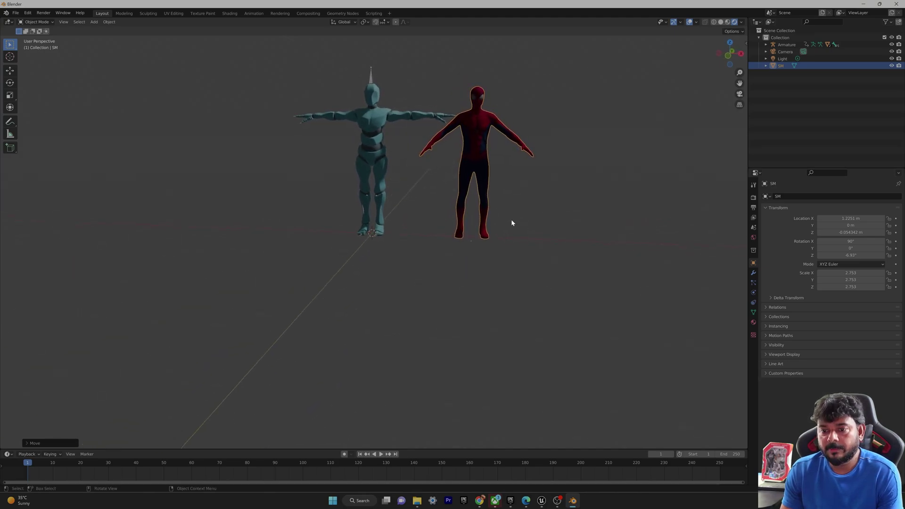
{"action": "key", "text": "g"}
{"action": "key", "text": "z"}
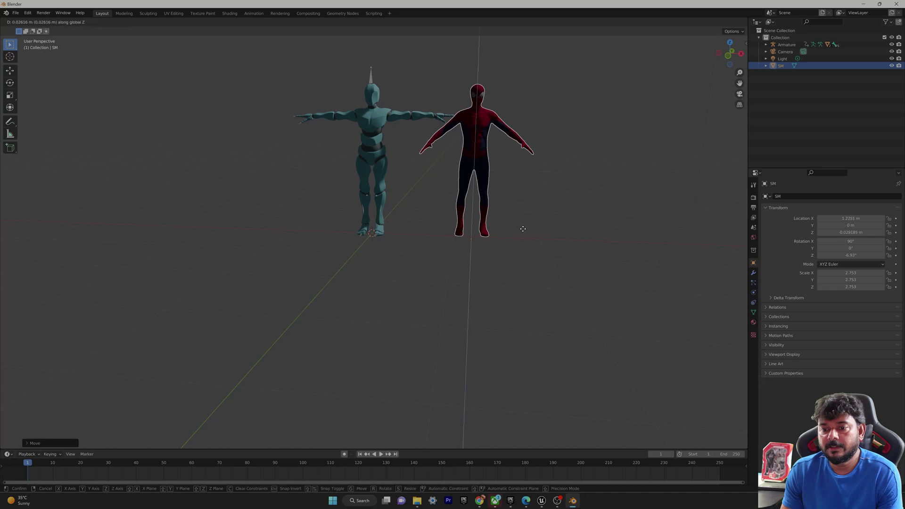
{"action": "key", "text": "x"}
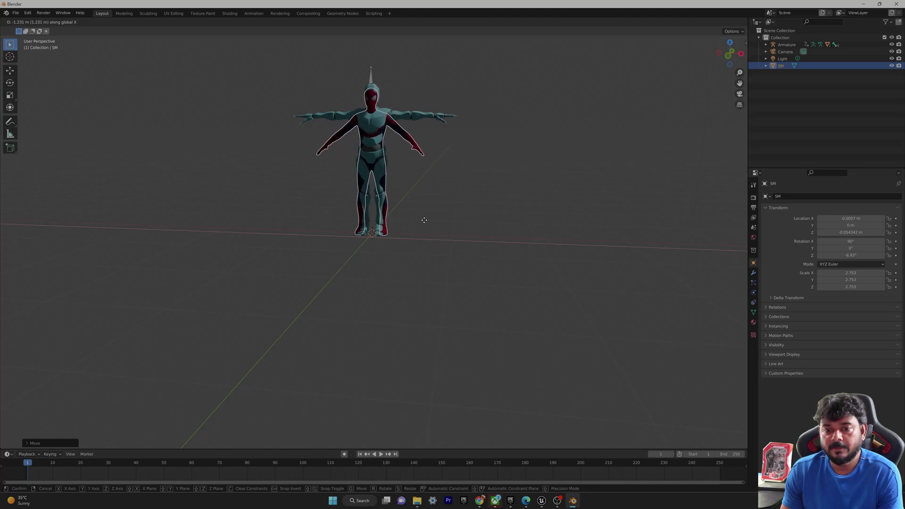
{"action": "left_click", "coordinate": [425, 220]}
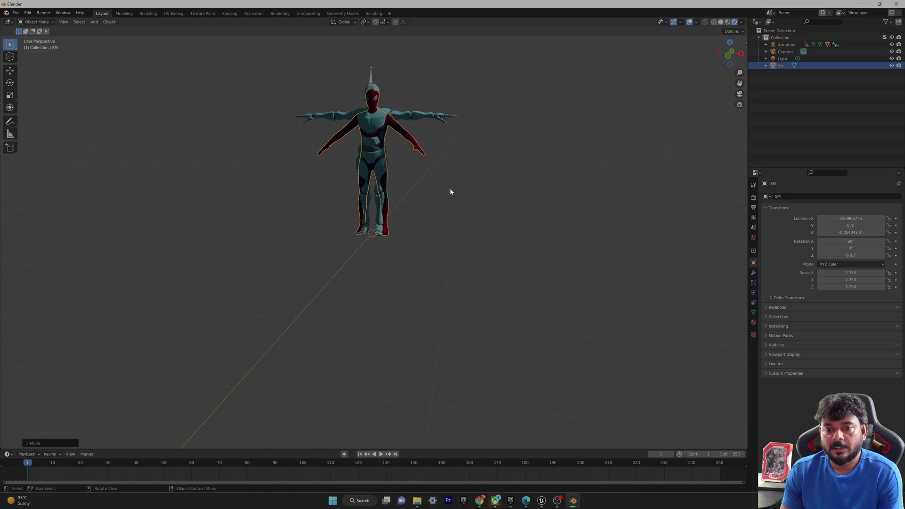
{"action": "key", "text": "s"}
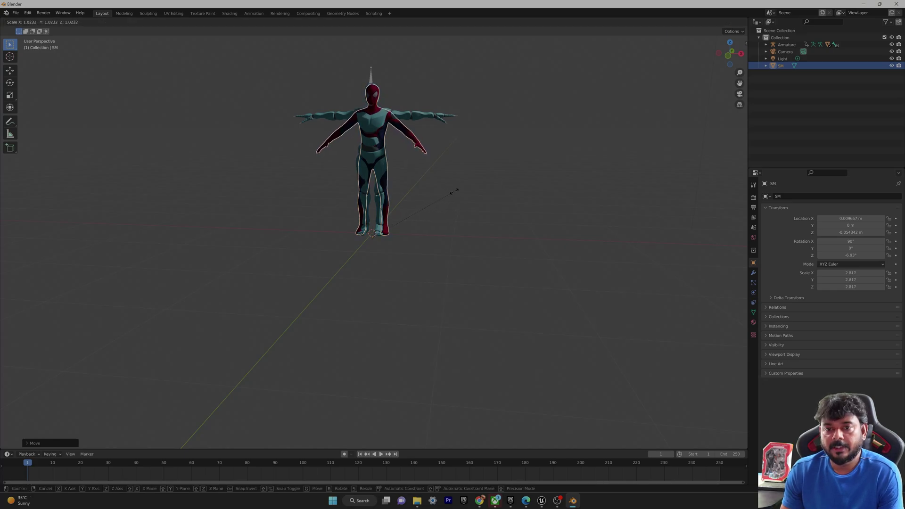
{"action": "left_click", "coordinate": [455, 193]}
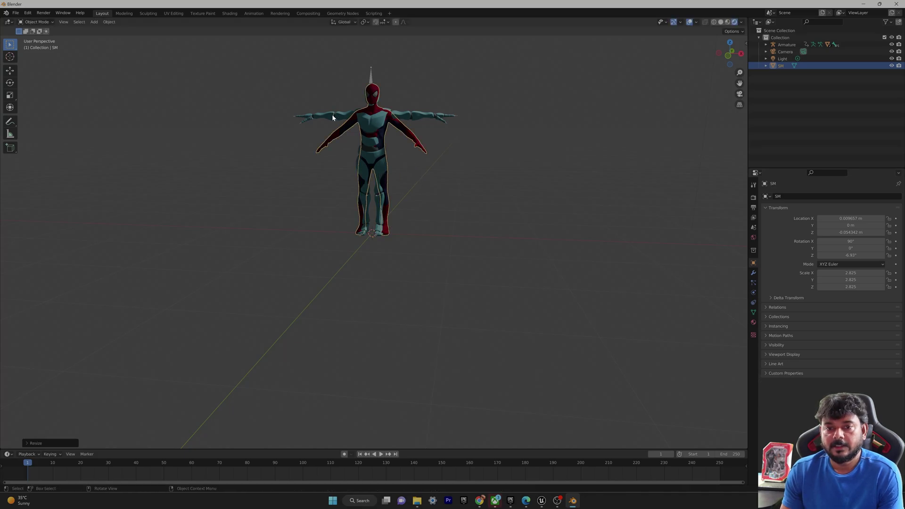
- Hide the Mixamo armature in the viewport, leaving the T-Pose character's meshes and the Spiderman model displayed
{"action": "left_click", "coordinate": [891, 44]}
{"action": "left_click", "coordinate": [891, 44]}
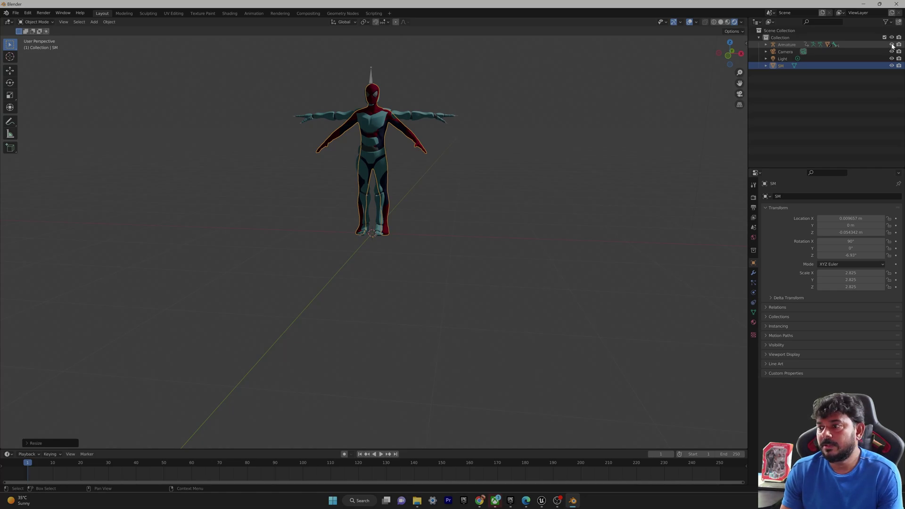
{"action": "left_click", "coordinate": [891, 45]}
{"action": "left_click", "coordinate": [891, 45]}
{"action": "left_click", "coordinate": [891, 44]}
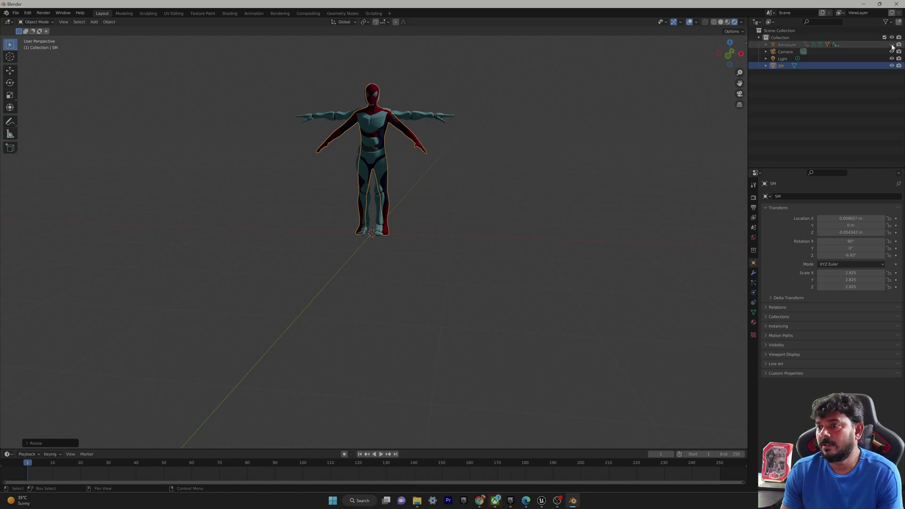
- Examine how the Spiderman model lines up with the T-Pose character from below, from the top and from the front
{"action": "mouse_move", "coordinate": [413, 205]}
{"action": "middle_mouse_down"}
{"action": "mouse_move", "coordinate": [411, 168]}
{"action": "mouse_move", "coordinate": [397, 202]}
{"action": "middle_mouse_up"}
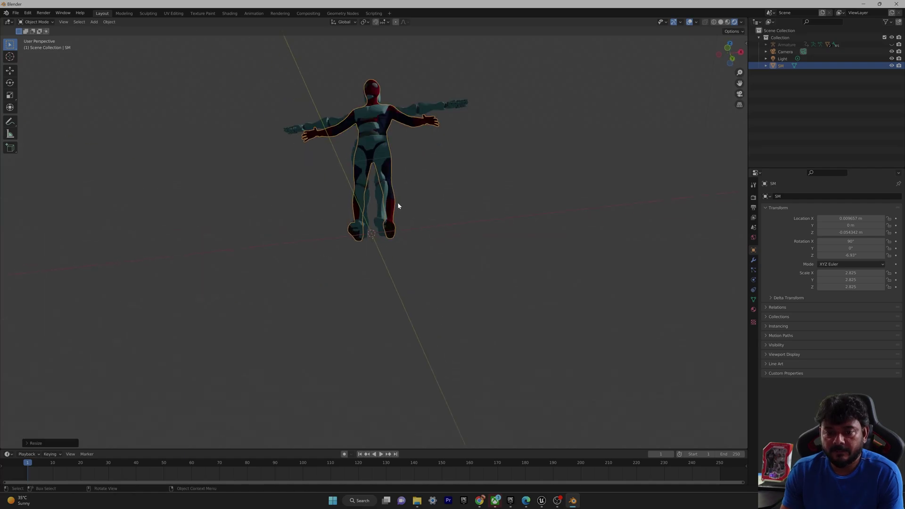
{"action": "scroll", "coordinate": [398, 203], "scroll_direction": "up", "scroll_amount": 5}
{"action": "scroll", "coordinate": [398, 204], "scroll_direction": "up", "scroll_amount": 8}
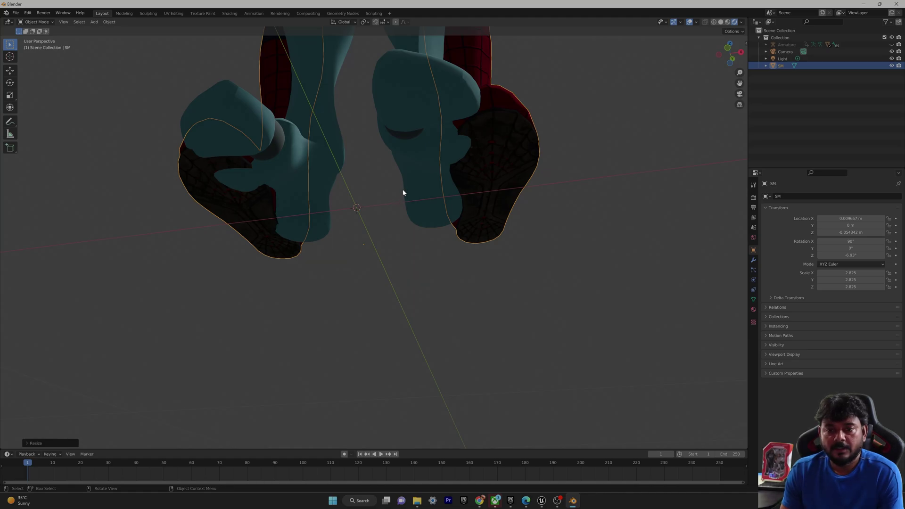
{"action": "middle_click_drag", "start_coordinate": [404, 192], "coordinate": [405, 207], "text": "alt"}
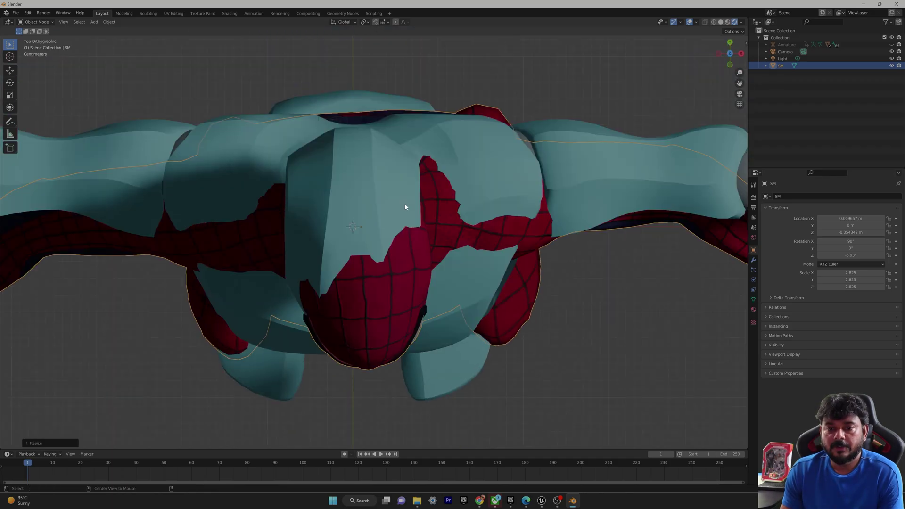
{"action": "scroll", "coordinate": [403, 190], "scroll_direction": "down", "scroll_amount": 8}
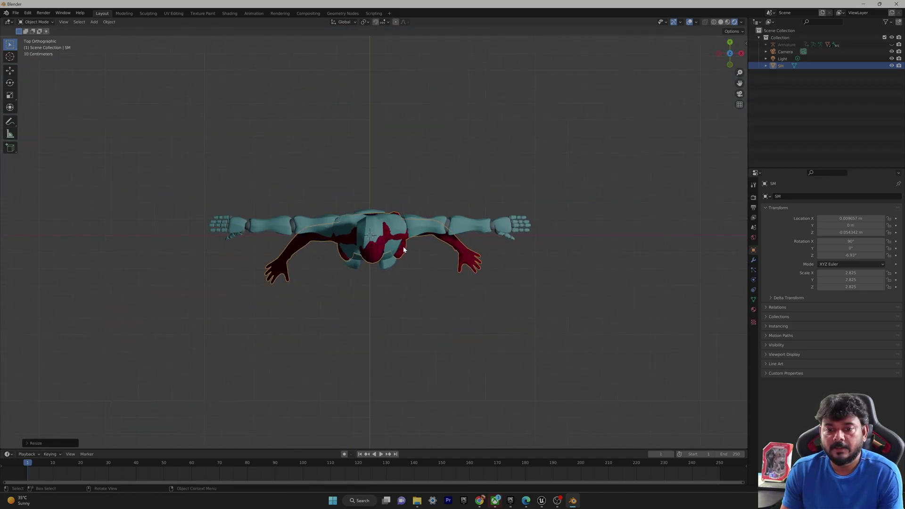
{"action": "middle_click_drag", "start_coordinate": [404, 245], "coordinate": [399, 208]}
{"action": "scroll", "coordinate": [397, 198], "scroll_direction": "down", "scroll_amount": 4}
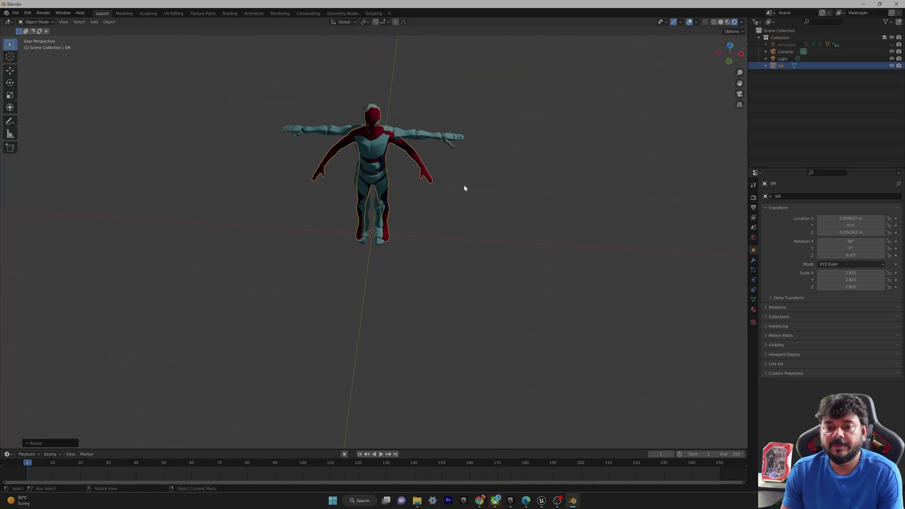
{"action": "middle_click_drag", "start_coordinate": [464, 188], "coordinate": [445, 155]}
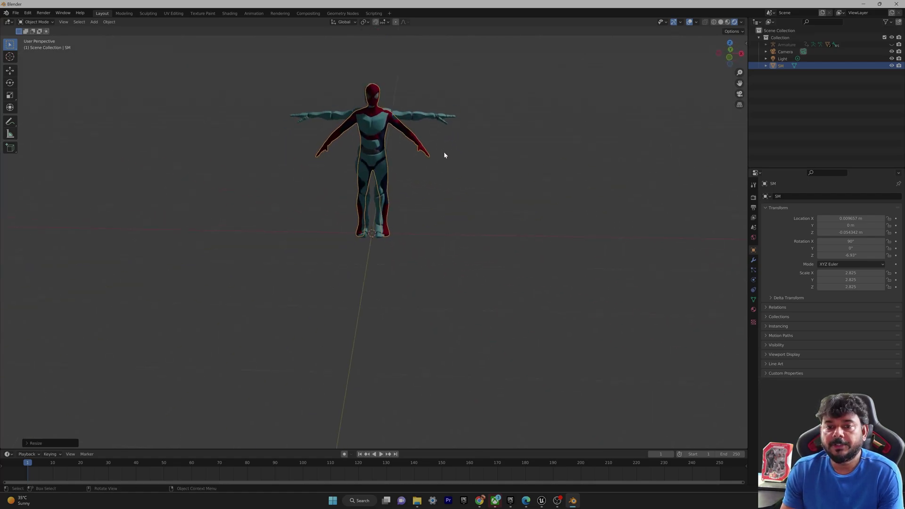
- Delete the whole T-Pose character: the Alpha_Surface mesh, the armature and the Alpha_Joints mesh
{"action": "left_click", "coordinate": [322, 117]}
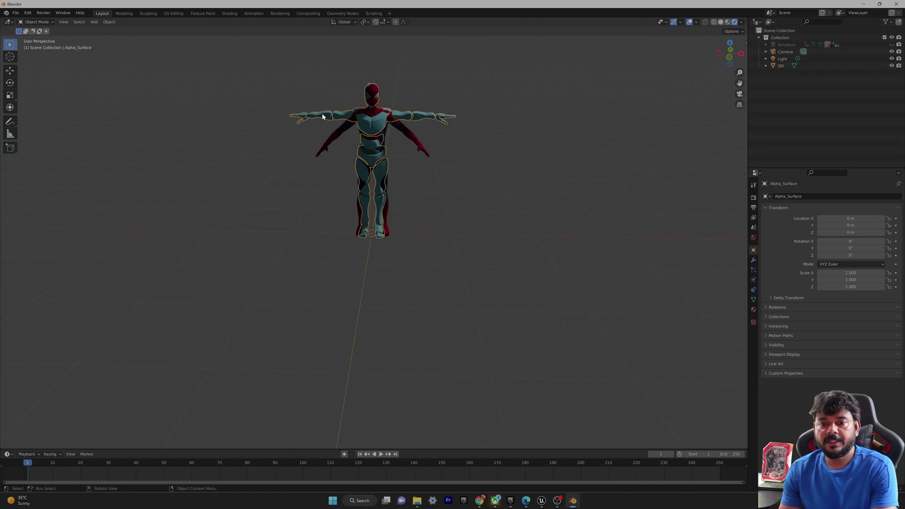
{"action": "key", "text": "Delete"}
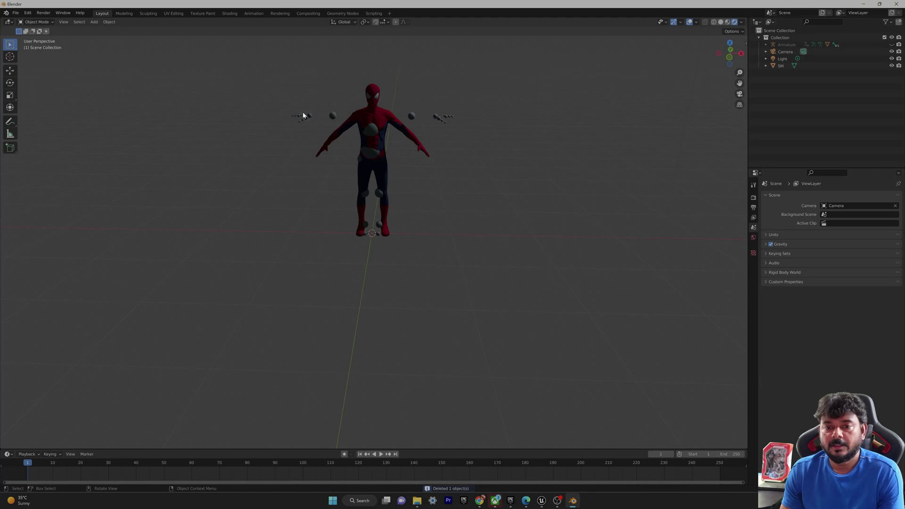
{"action": "left_click_drag", "start_coordinate": [284, 101], "coordinate": [313, 114]}
{"action": "left_click", "coordinate": [791, 45]}
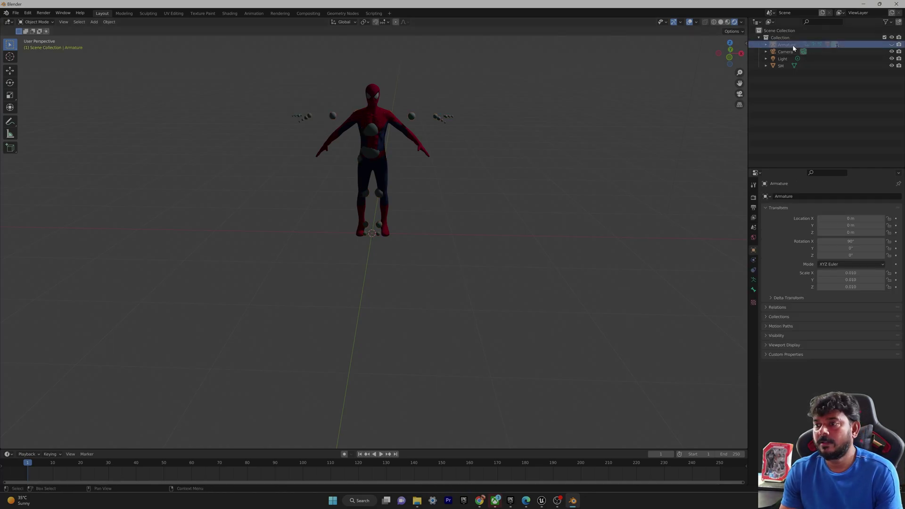
{"action": "key", "text": "Delete"}
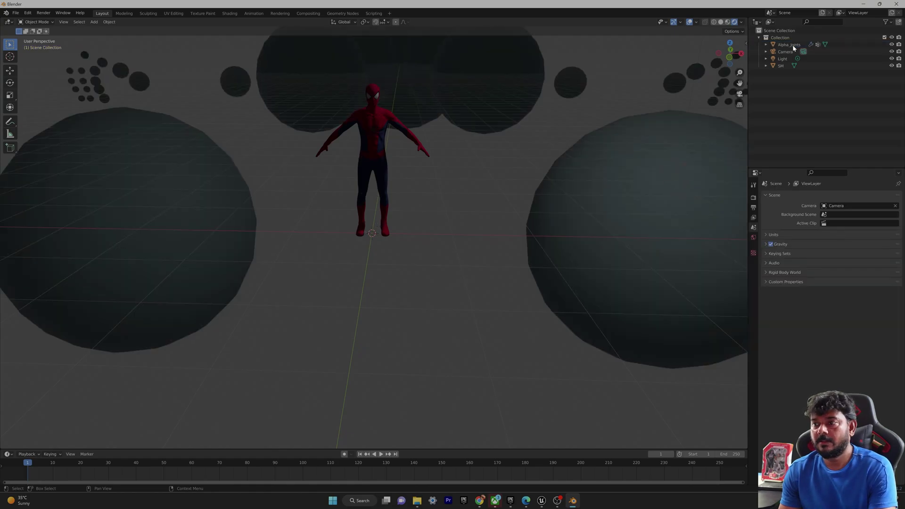
{"action": "left_click", "coordinate": [793, 44]}
{"action": "key", "text": "Delete"}
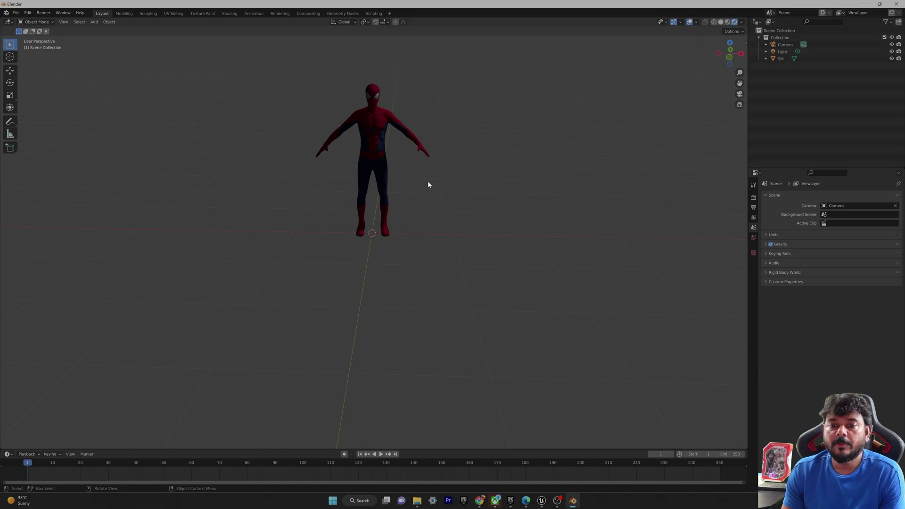
- Start an FBX export of the scene and name the file spidermanandrewgarfield_updated
{"action": "middle_click_drag", "start_coordinate": [428, 181], "coordinate": [250, 172]}
{"action": "left_click", "coordinate": [16, 13]}
{"action": "mouse_move", "coordinate": [44, 116]}
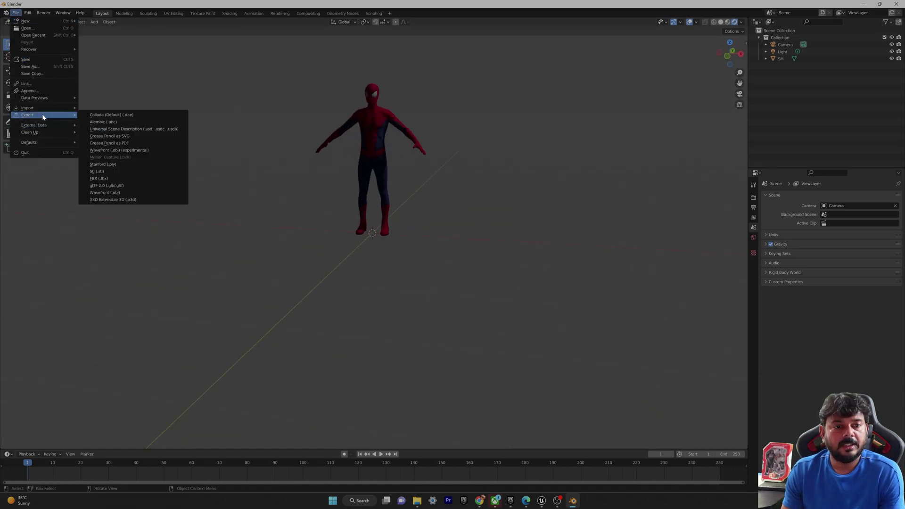
{"action": "left_click", "coordinate": [112, 179]}
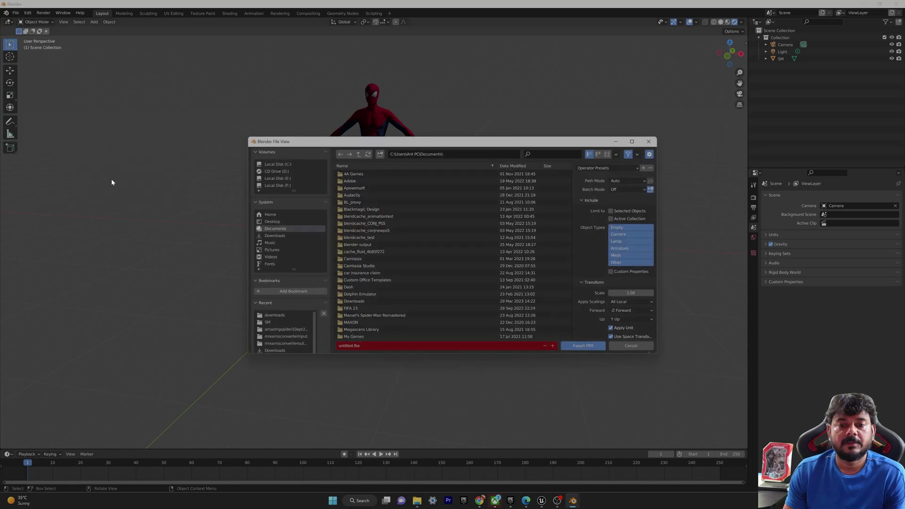
{"action": "left_click", "coordinate": [359, 346]}
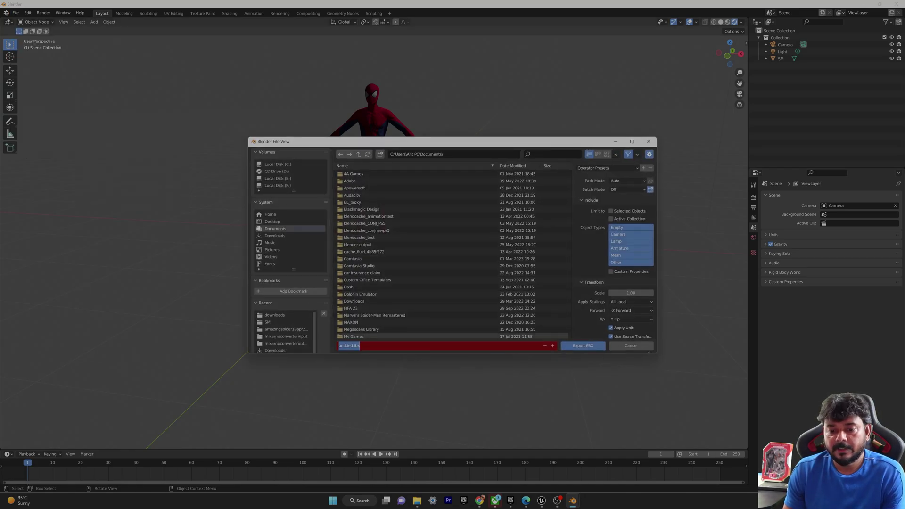
{"action": "type", "text": "spiderman"}
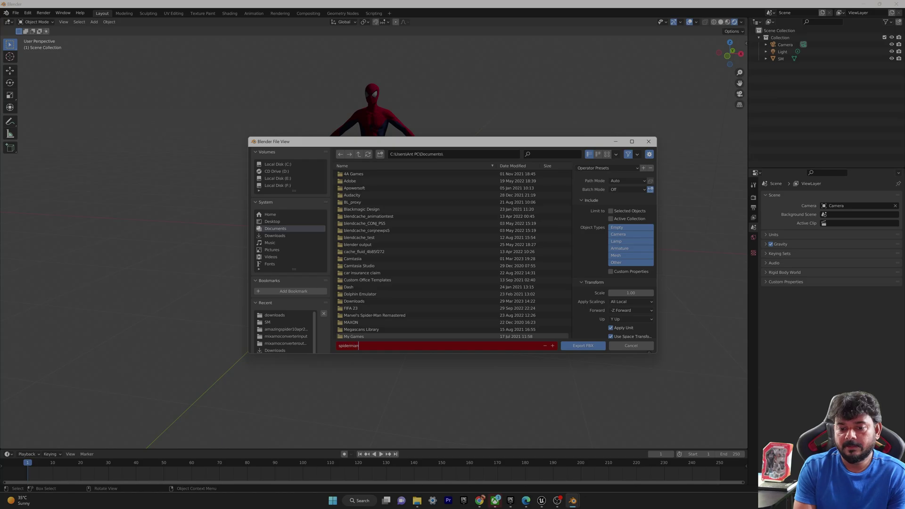
{"action": "type", "text": "a"}
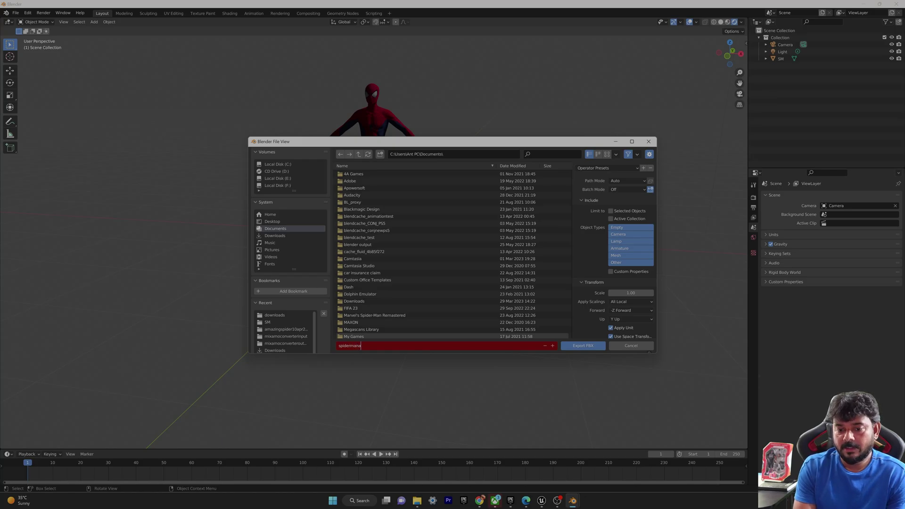
{"action": "type", "text": "ndrewgarfield"}
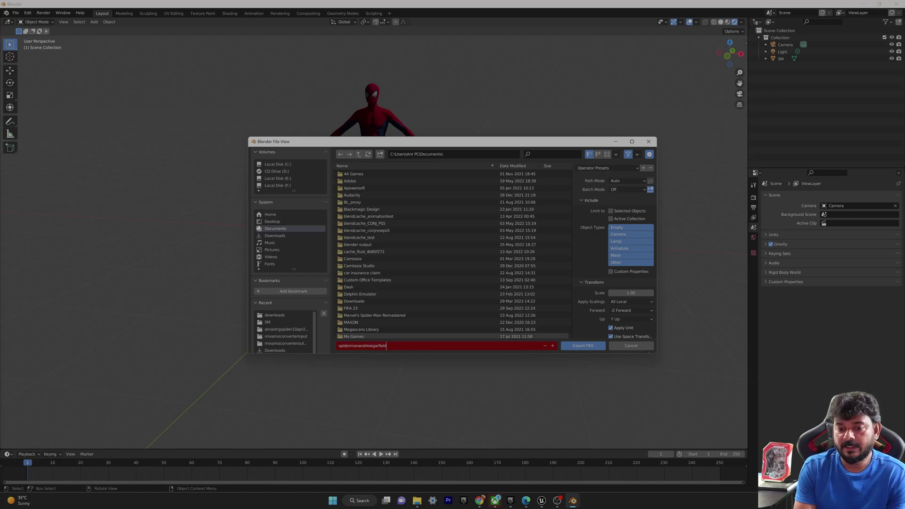
{"action": "type", "text": "_updated"}
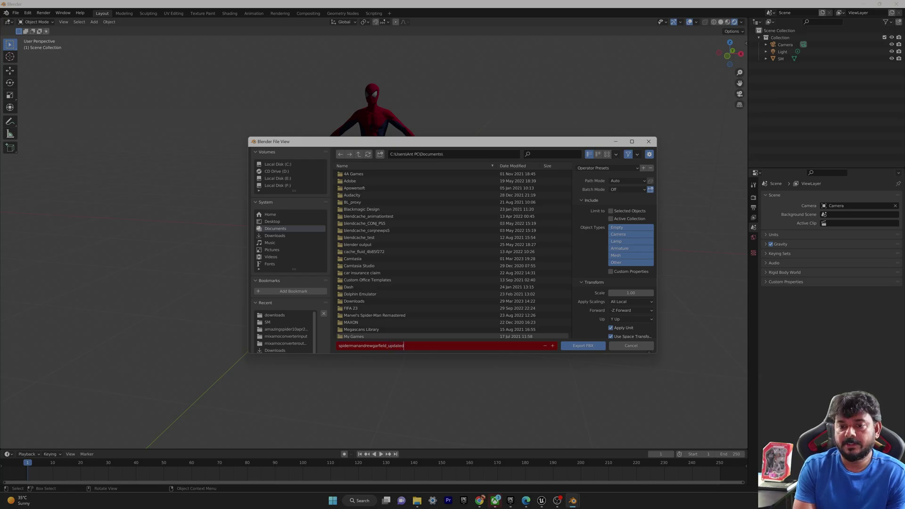
{"action": "key", "text": "ctrl+a"}
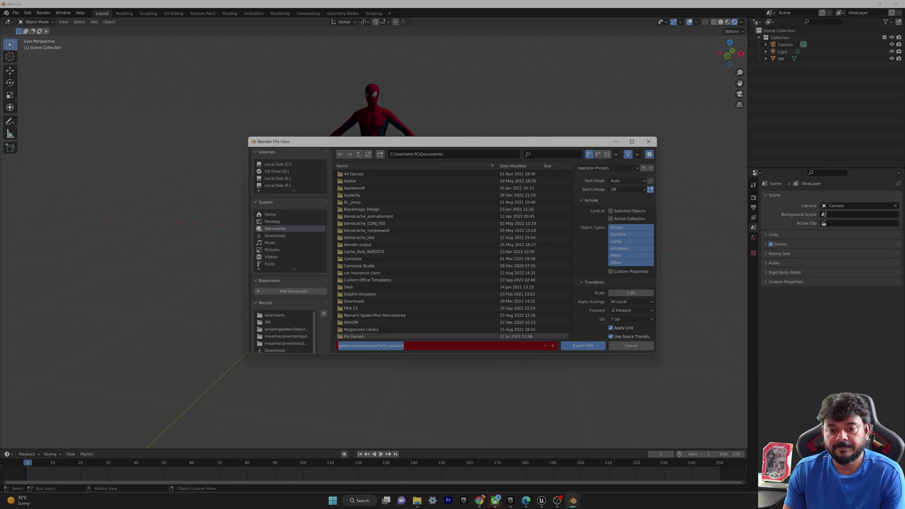
- Choose the the-amazing-spiderman-2-andrew-garfield folder inside E:\downloads\animation rigs as the export location
{"action": "left_click", "coordinate": [281, 315]}
{"action": "left_click", "coordinate": [281, 315]}
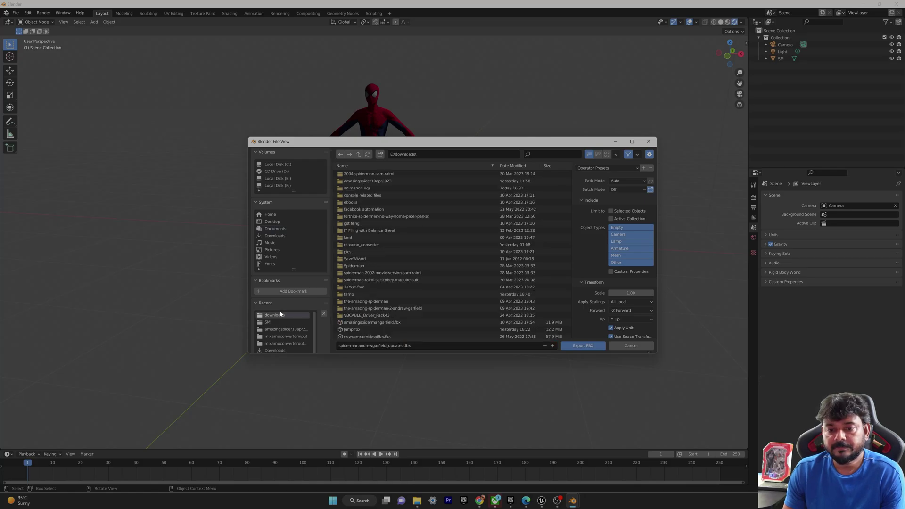
{"action": "left_click", "coordinate": [369, 188]}
{"action": "left_click", "coordinate": [369, 189]}
{"action": "left_click", "coordinate": [363, 178]}
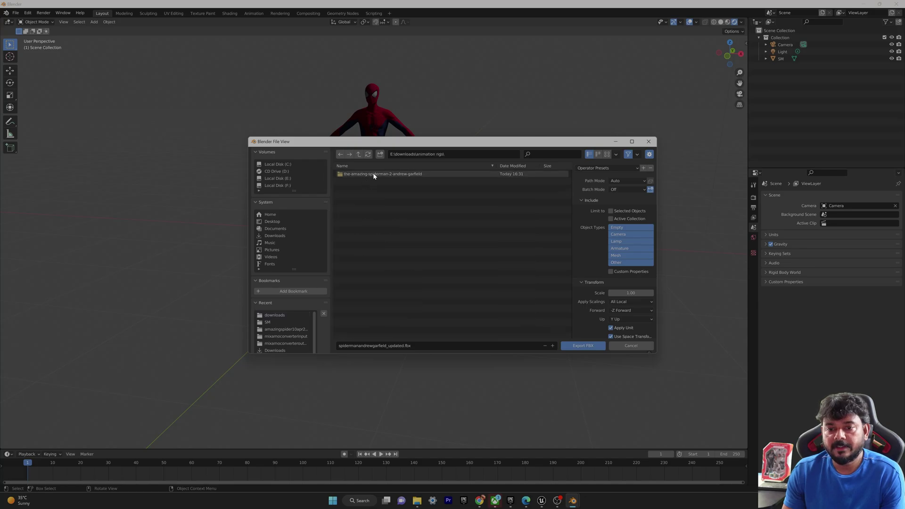
{"action": "left_click", "coordinate": [373, 176]}
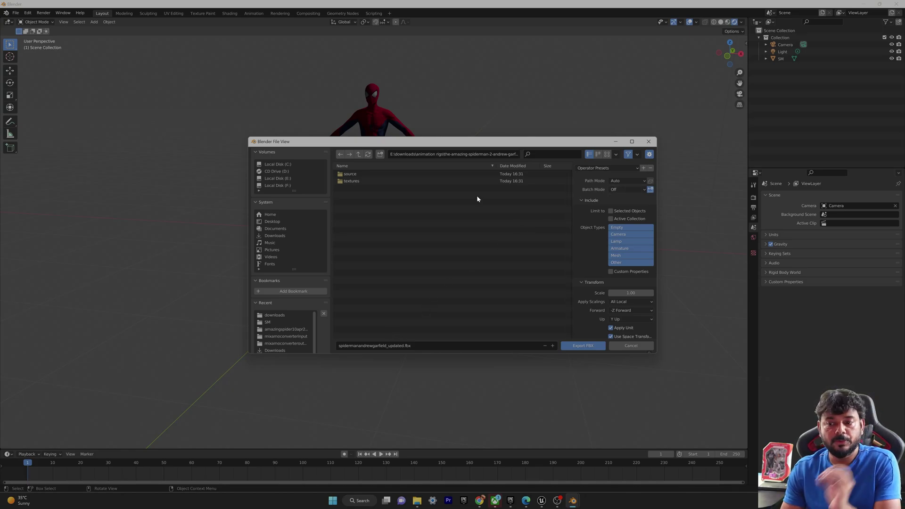
- Set the path mode to Copy with embedded textures, limit the export to selected objects, and export the FBX
{"action": "left_click", "coordinate": [623, 181]}
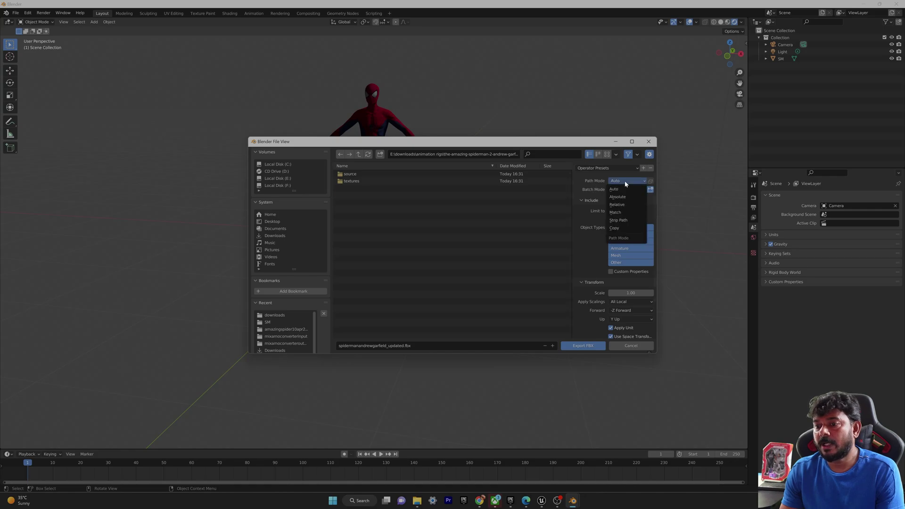
{"action": "left_click", "coordinate": [617, 228]}
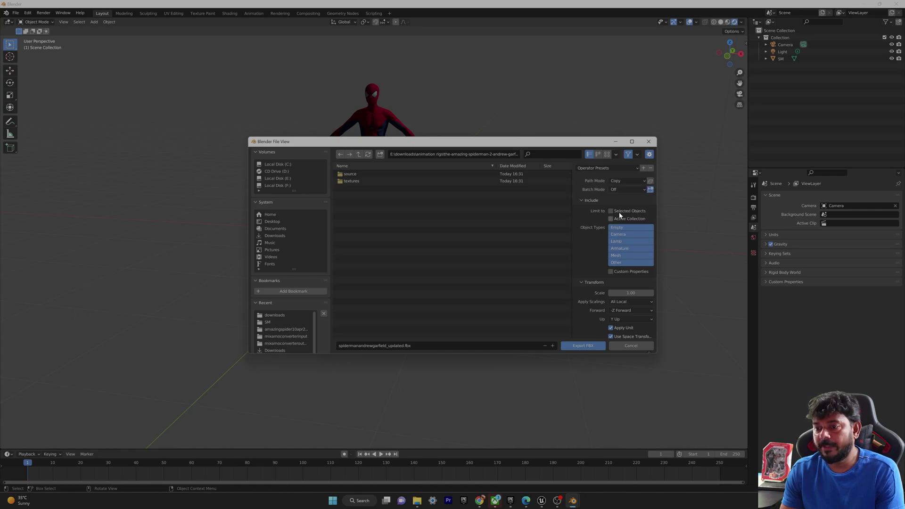
{"action": "left_click", "coordinate": [650, 182]}
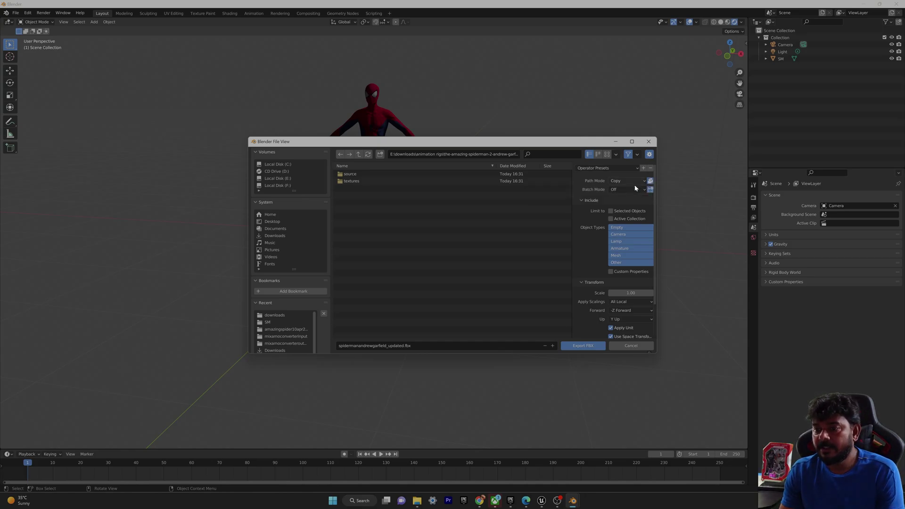
{"action": "left_click", "coordinate": [611, 211]}
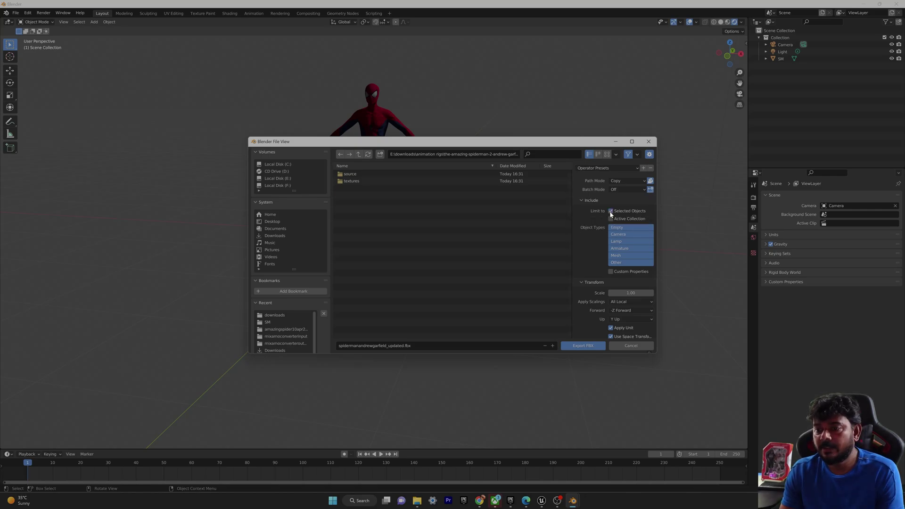
{"action": "scroll", "coordinate": [581, 255], "scroll_direction": "down", "scroll_amount": 3}
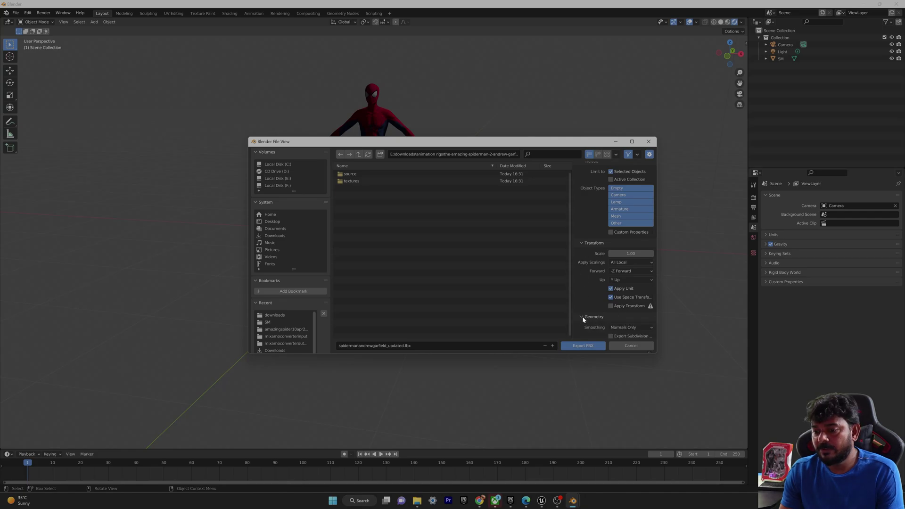
{"action": "left_click", "coordinate": [587, 345]}
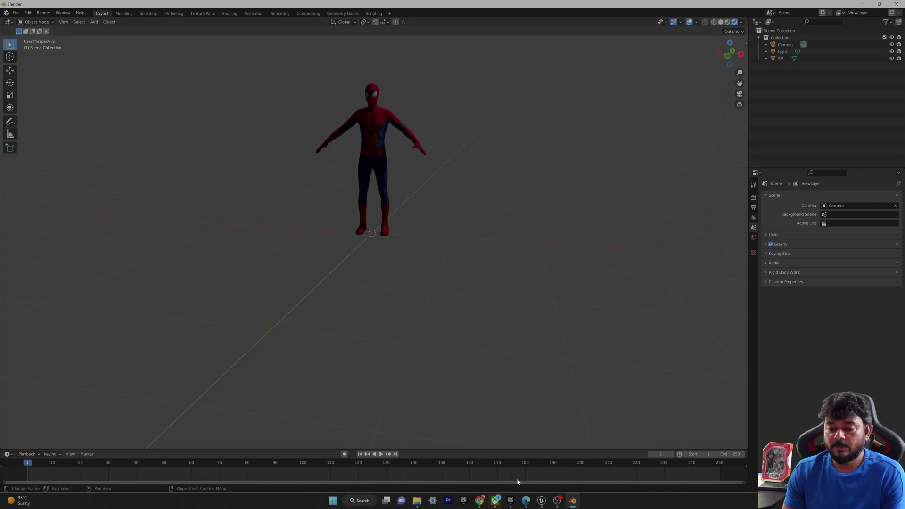
- Switch to Mixamo in Chrome and upload spidermanandrewgarfield_updated.fbx as a new character
{"action": "mouse_move", "coordinate": [479, 500]}
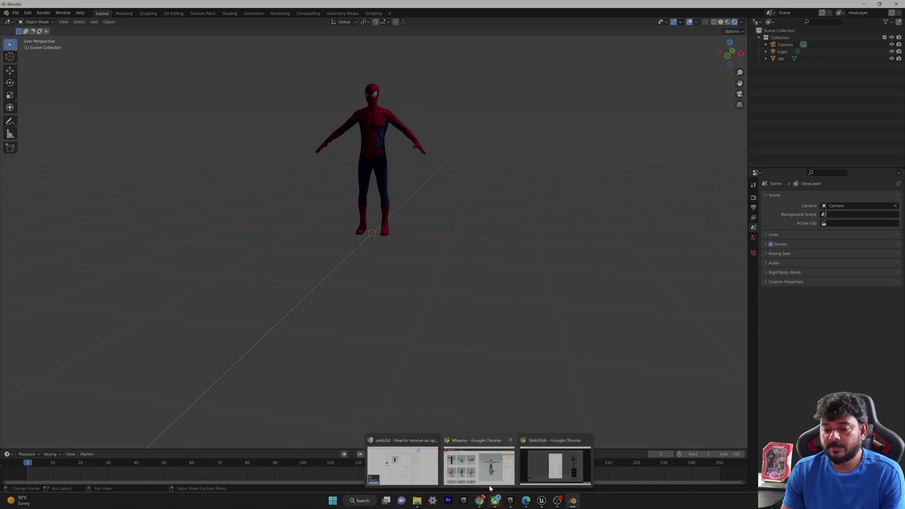
{"action": "left_click", "coordinate": [506, 474]}
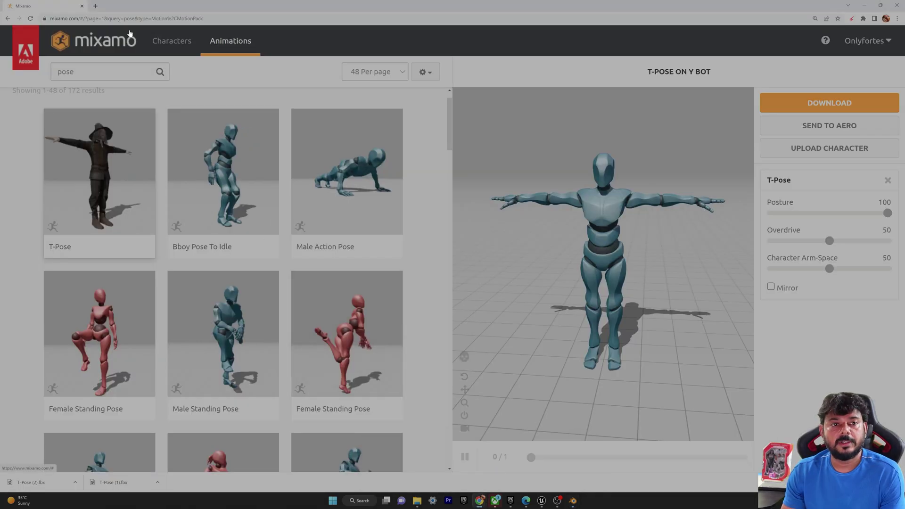
{"action": "left_click", "coordinate": [836, 152]}
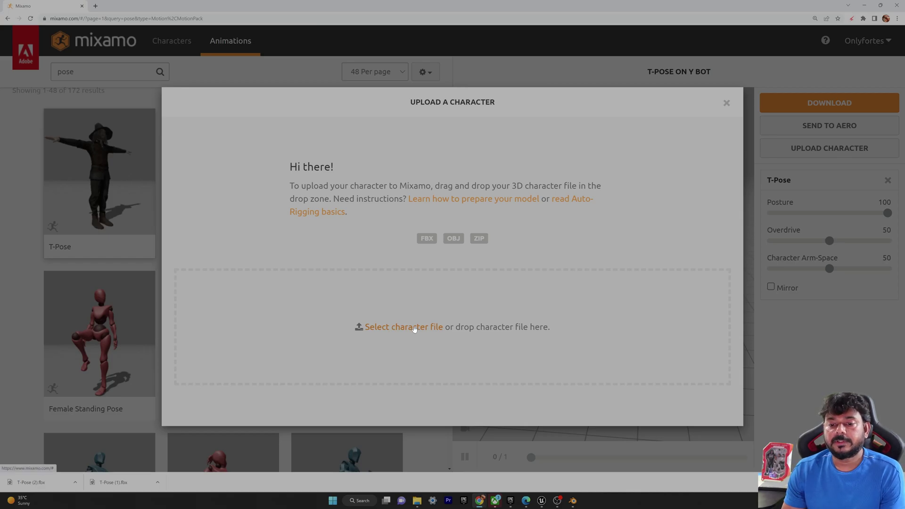
{"action": "left_click", "coordinate": [432, 330]}
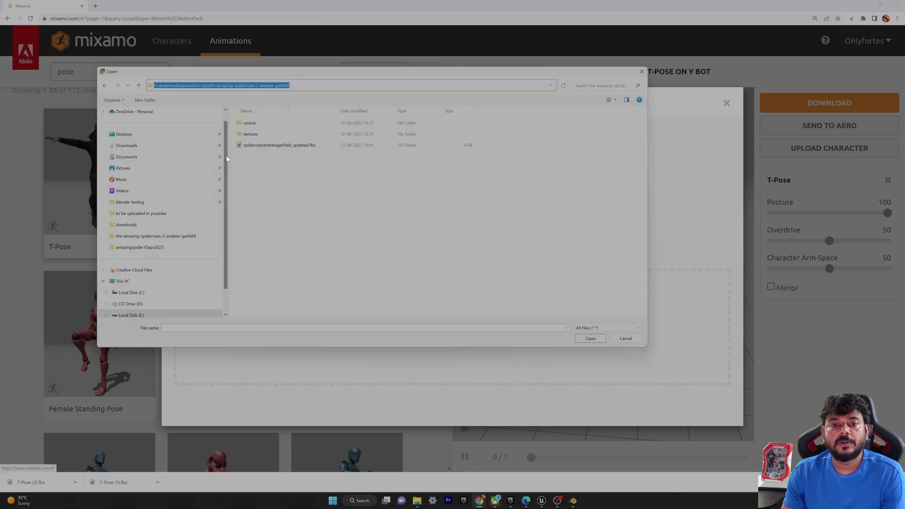
{"action": "left_click", "coordinate": [292, 146]}
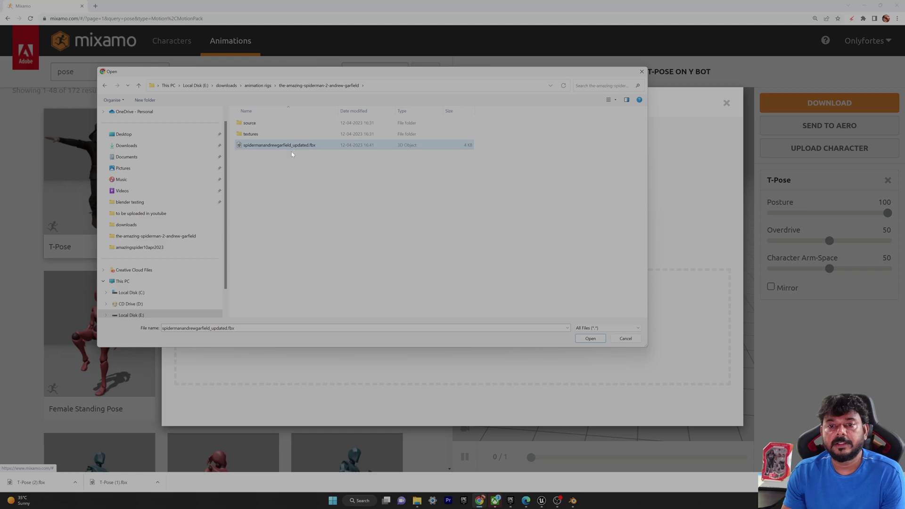
{"action": "left_click", "coordinate": [590, 339]}
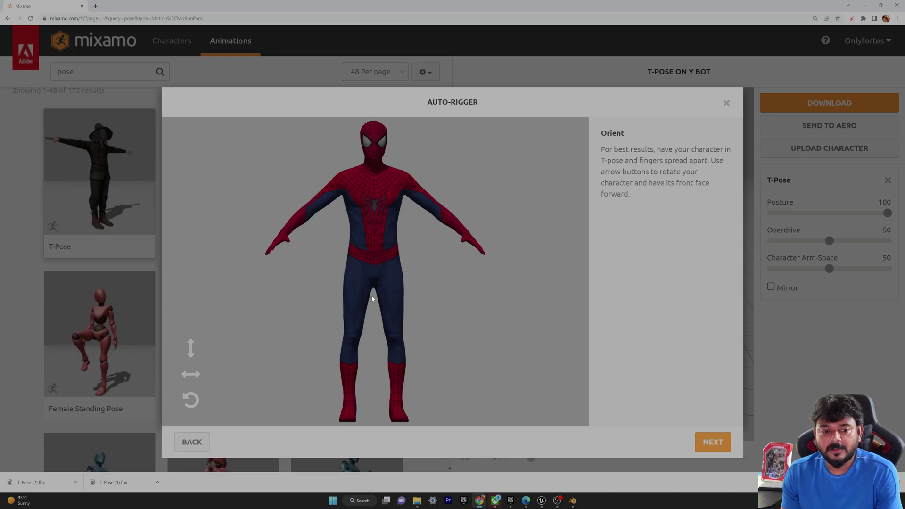
- Try rotating the character about the Z, Y and X axes, ending upright and facing forward
{"action": "left_click", "coordinate": [191, 400]}
{"action": "left_click", "coordinate": [190, 401]}
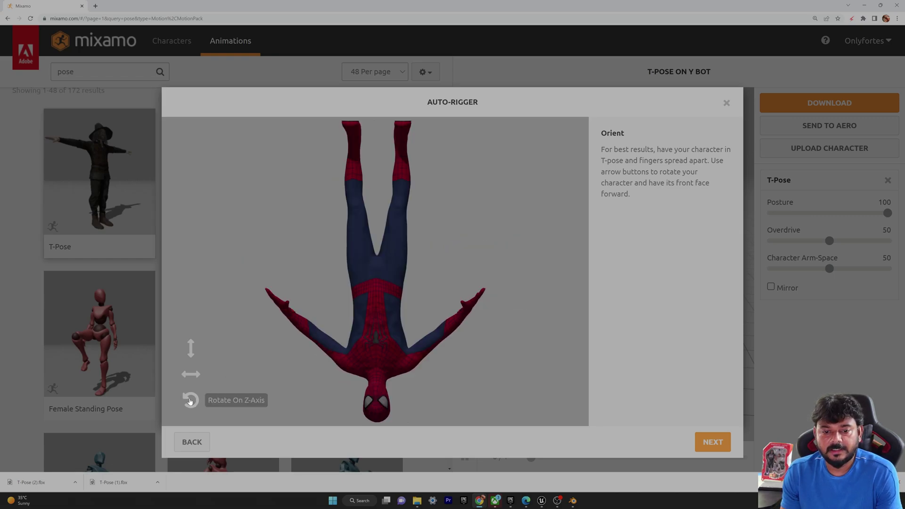
{"action": "left_click", "coordinate": [190, 400]}
{"action": "left_click", "coordinate": [190, 400]}
{"action": "left_click", "coordinate": [191, 374]}
{"action": "left_click", "coordinate": [191, 350]}
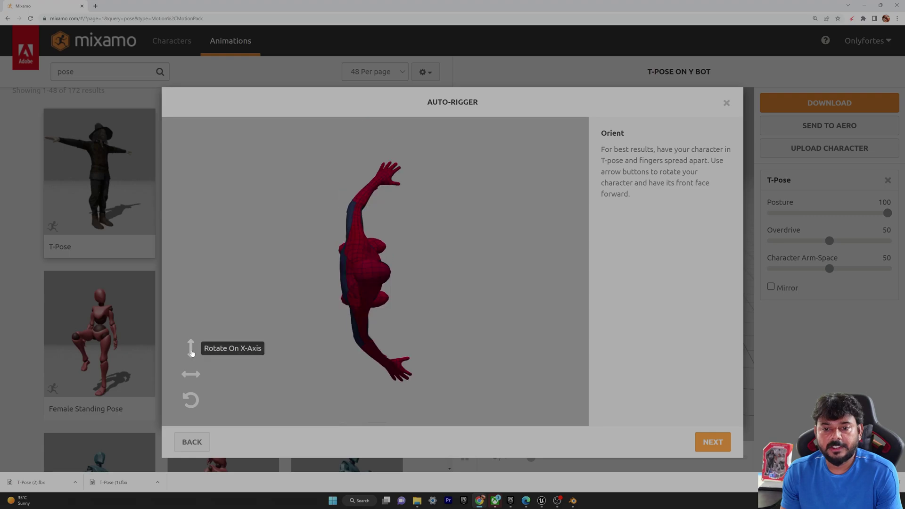
{"action": "left_click", "coordinate": [190, 400]}
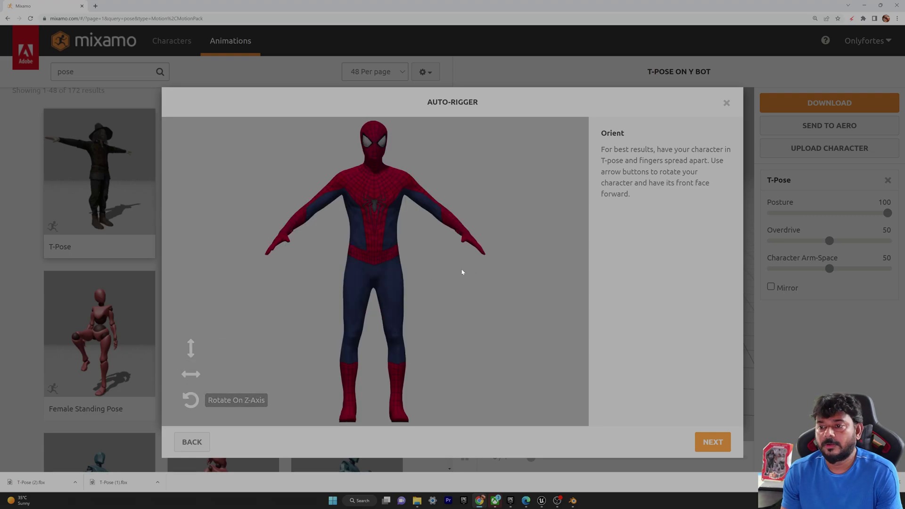
- Accept the character's orientation and disable symmetry for placing the markers
{"action": "left_click", "coordinate": [713, 444]}
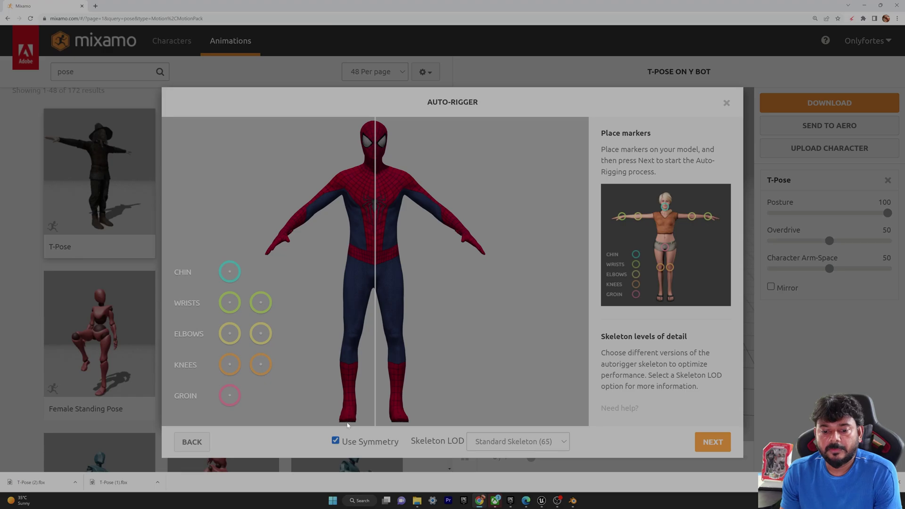
{"action": "left_click", "coordinate": [335, 442]}
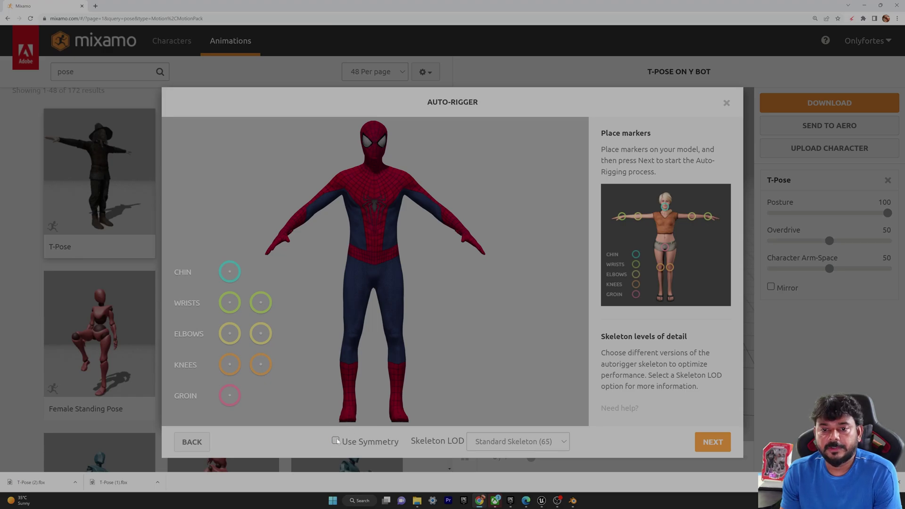
{"action": "left_click", "coordinate": [335, 441]}
{"action": "left_click", "coordinate": [336, 441]}
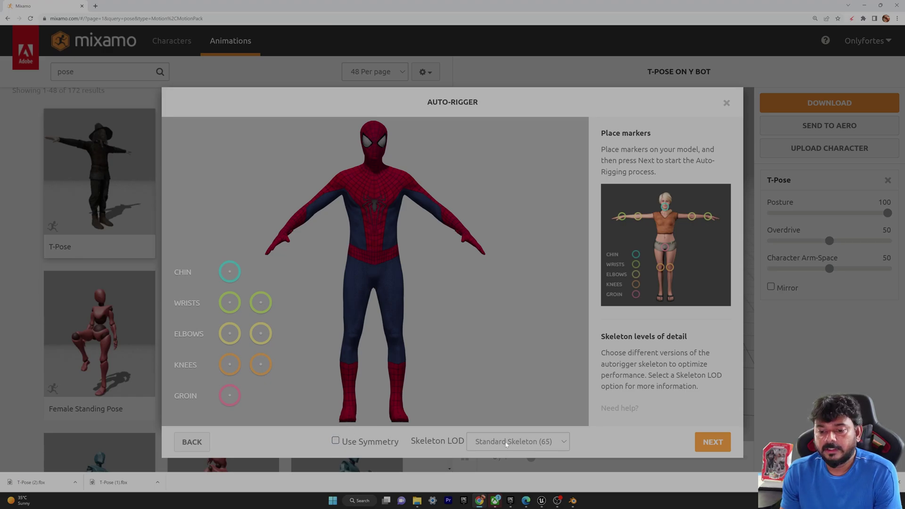
- Try the skeleton LODs 3 Chain Fingers (49), 2 Chain Fingers (41) and No Fingers (25), ending on Standard Skeleton (65)
{"action": "left_click", "coordinate": [513, 442]}
{"action": "left_click", "coordinate": [509, 467]}
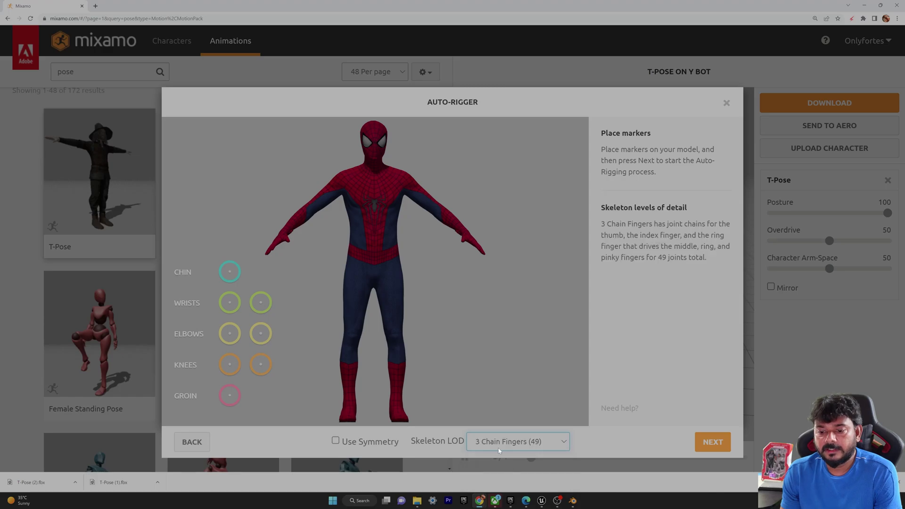
{"action": "left_click", "coordinate": [502, 445]}
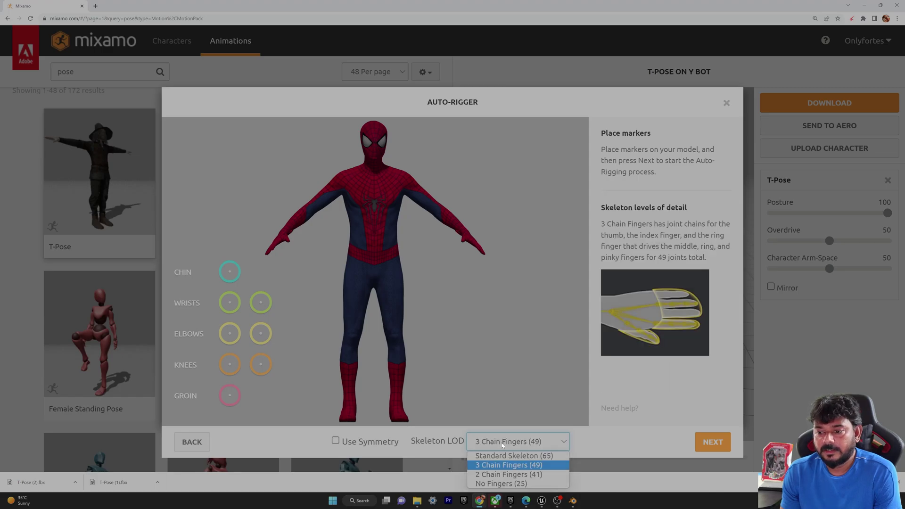
{"action": "left_click", "coordinate": [509, 474]}
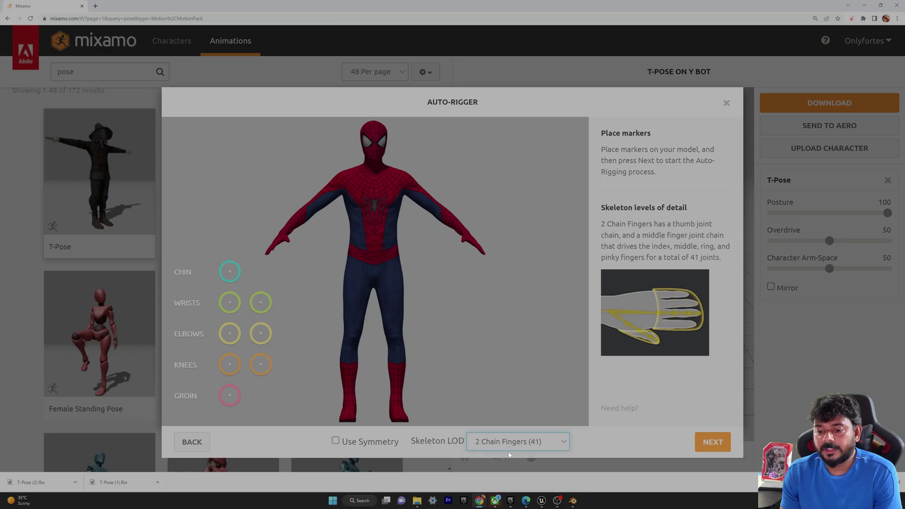
{"action": "left_click", "coordinate": [506, 448]}
{"action": "left_click", "coordinate": [507, 482]}
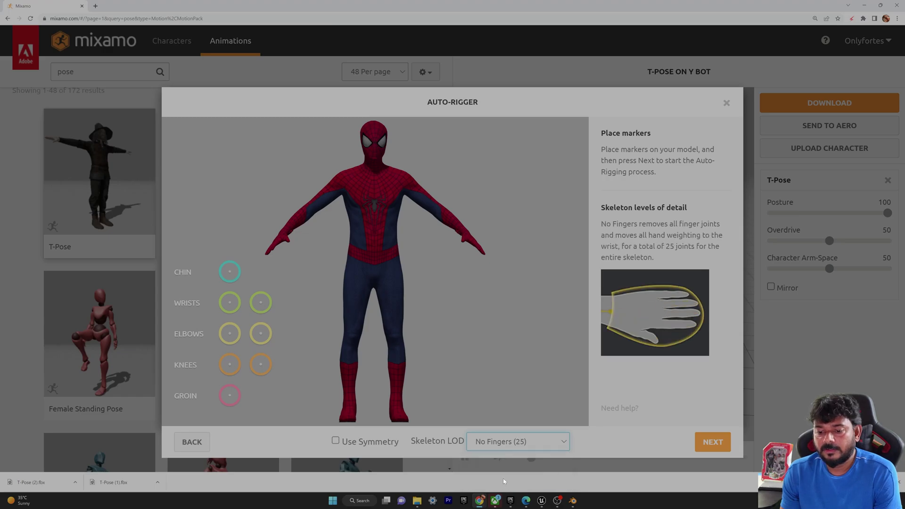
{"action": "left_click", "coordinate": [505, 447]}
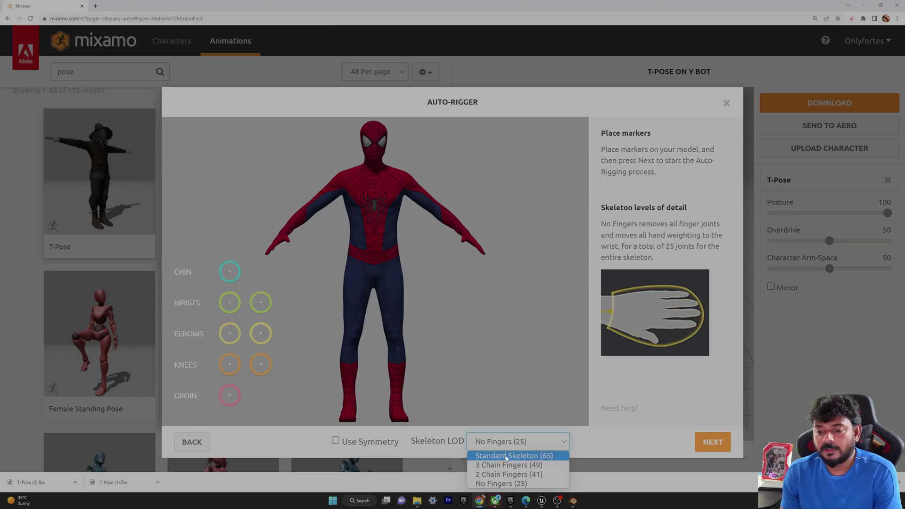
{"action": "left_click", "coordinate": [506, 457]}
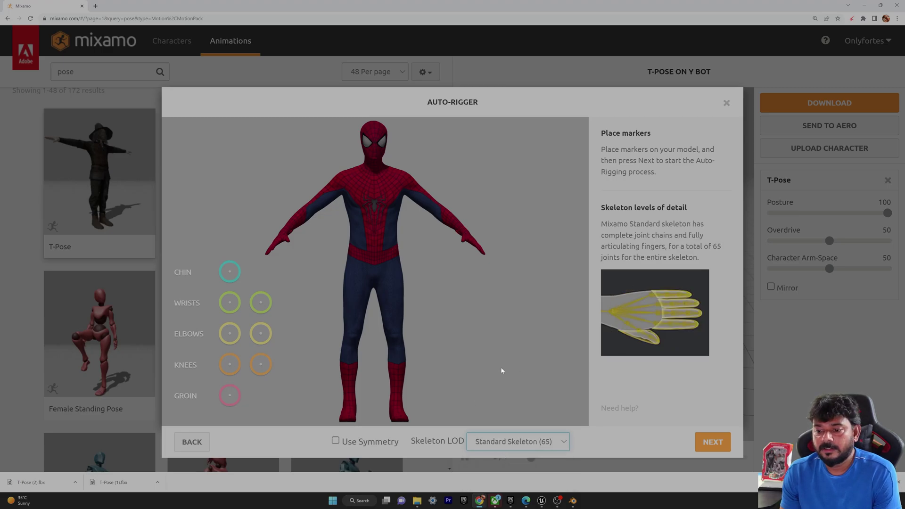
- Enable symmetry and place the chin marker on the character's chin
{"action": "left_click", "coordinate": [335, 441]}
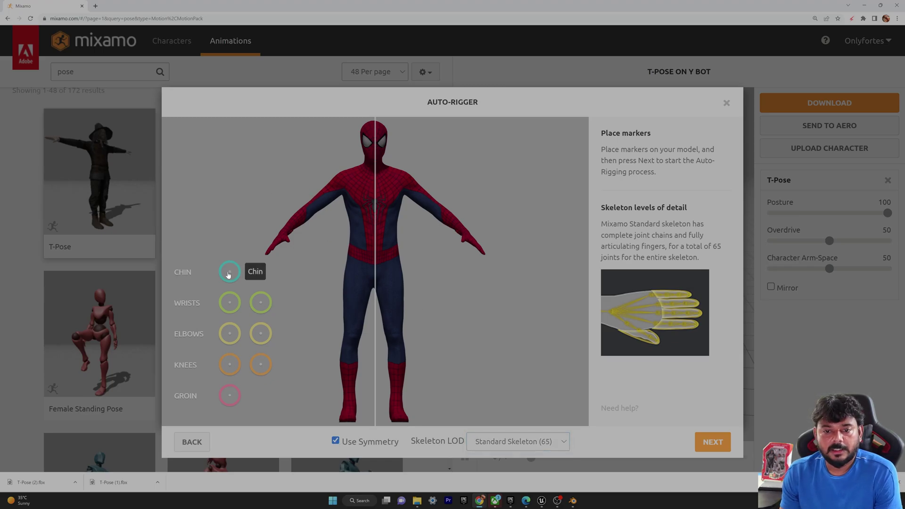
{"action": "mouse_move", "coordinate": [229, 272]}
{"action": "left_mouse_down"}
{"action": "mouse_move", "coordinate": [380, 174]}
{"action": "mouse_move", "coordinate": [374, 142]}
{"action": "mouse_move", "coordinate": [375, 159]}
{"action": "left_mouse_up"}
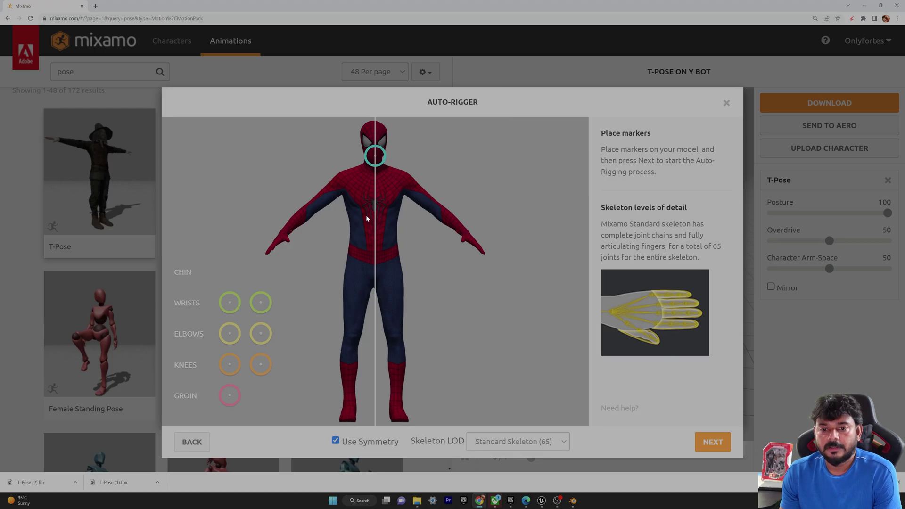
- Place the left and right wrist markers individually with symmetry off, and fine-tune both wrists with symmetry back on
{"action": "left_click", "coordinate": [336, 441]}
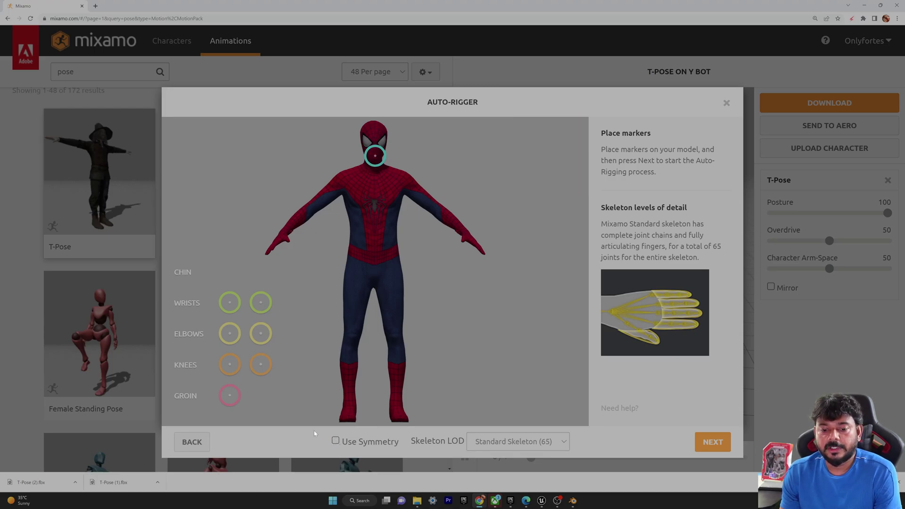
{"action": "mouse_move", "coordinate": [374, 158]}
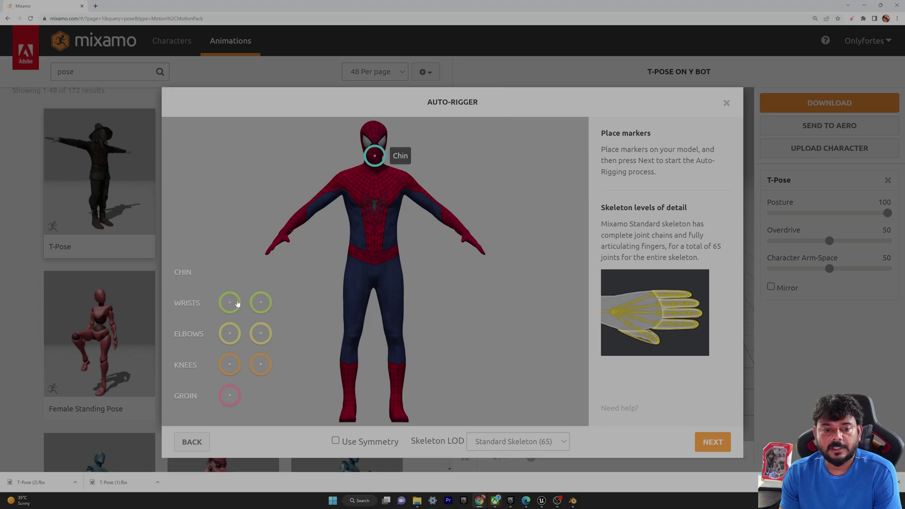
{"action": "left_click_drag", "start_coordinate": [229, 307], "coordinate": [285, 233]}
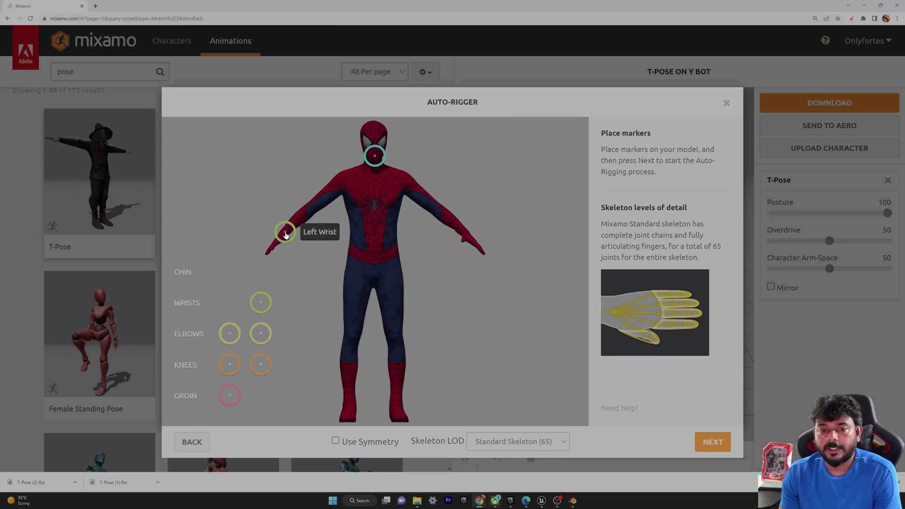
{"action": "mouse_move", "coordinate": [265, 307]}
{"action": "left_mouse_down"}
{"action": "mouse_move", "coordinate": [347, 266]}
{"action": "mouse_move", "coordinate": [465, 236]}
{"action": "left_mouse_up"}
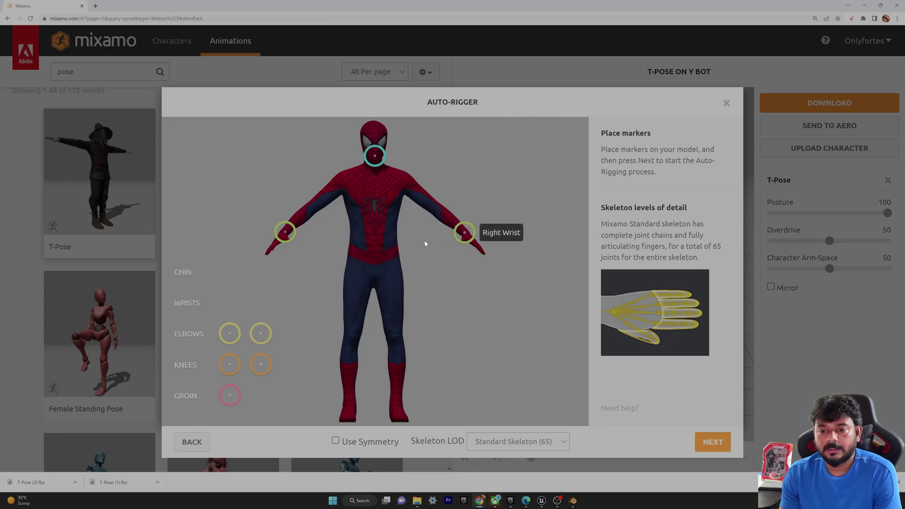
{"action": "left_click", "coordinate": [335, 440]}
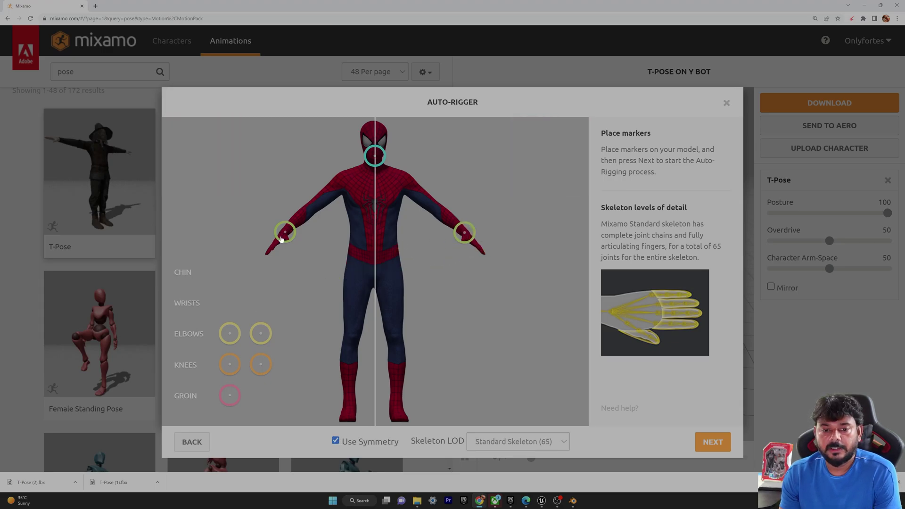
{"action": "mouse_move", "coordinate": [282, 234]}
{"action": "left_mouse_down"}
{"action": "mouse_move", "coordinate": [226, 312]}
{"action": "mouse_move", "coordinate": [286, 249]}
{"action": "mouse_move", "coordinate": [285, 234]}
{"action": "left_mouse_up"}
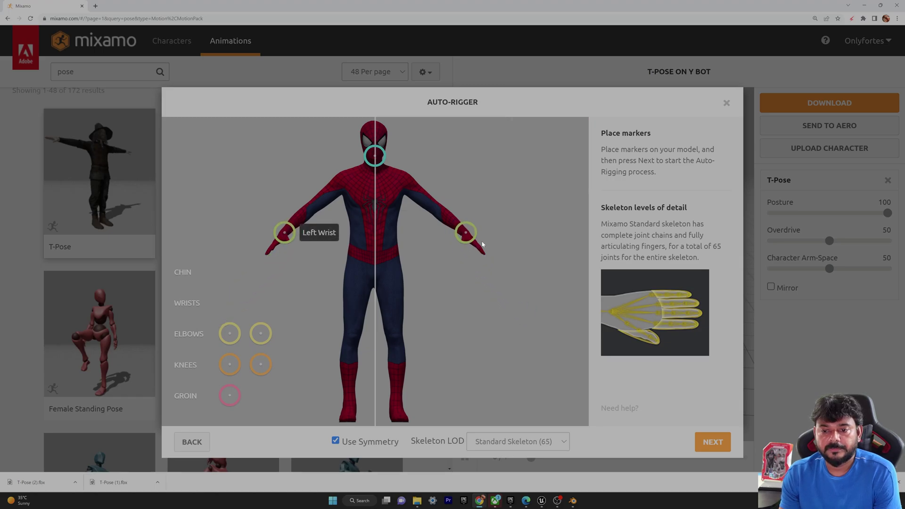
{"action": "left_click_drag", "start_coordinate": [465, 236], "coordinate": [465, 236]}
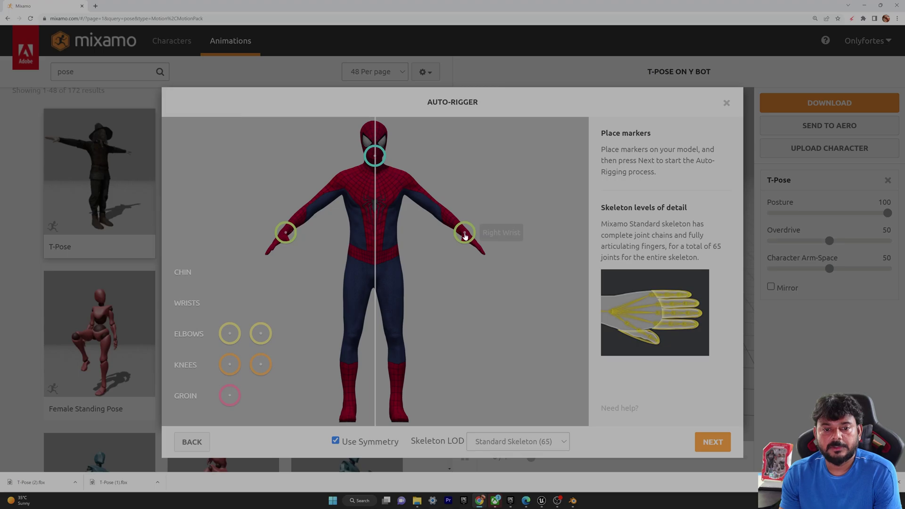
- Place the elbow and knee markers symmetrically, adjust the knees with symmetry off, and enable symmetry again
{"action": "left_click_drag", "start_coordinate": [229, 333], "coordinate": [310, 214]}
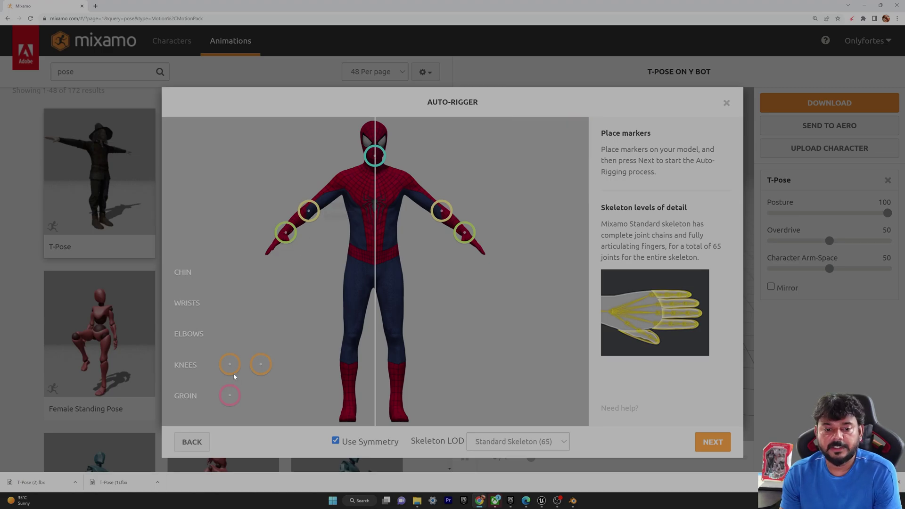
{"action": "mouse_move", "coordinate": [230, 365]}
{"action": "left_mouse_down"}
{"action": "mouse_move", "coordinate": [350, 341]}
{"action": "mouse_move", "coordinate": [398, 343]}
{"action": "mouse_move", "coordinate": [357, 343]}
{"action": "left_mouse_up"}
{"action": "left_click", "coordinate": [336, 441]}
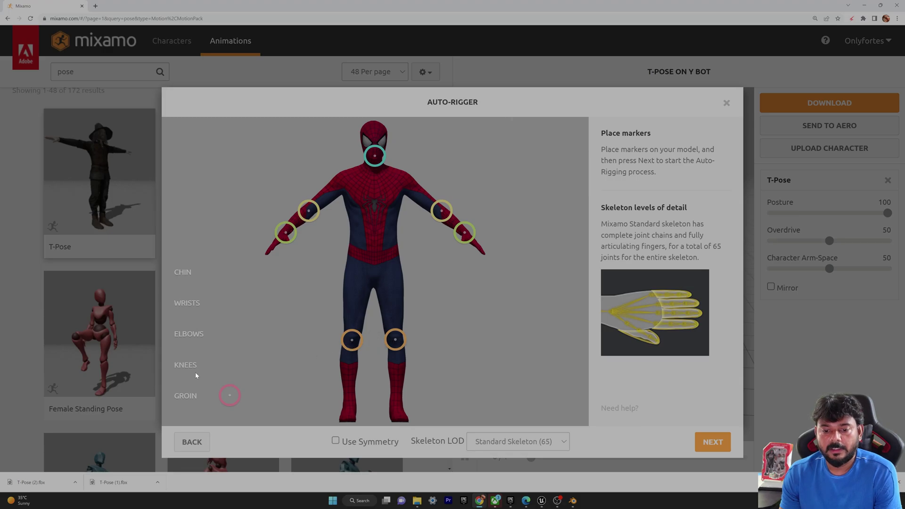
{"action": "left_click_drag", "start_coordinate": [352, 342], "coordinate": [394, 342]}
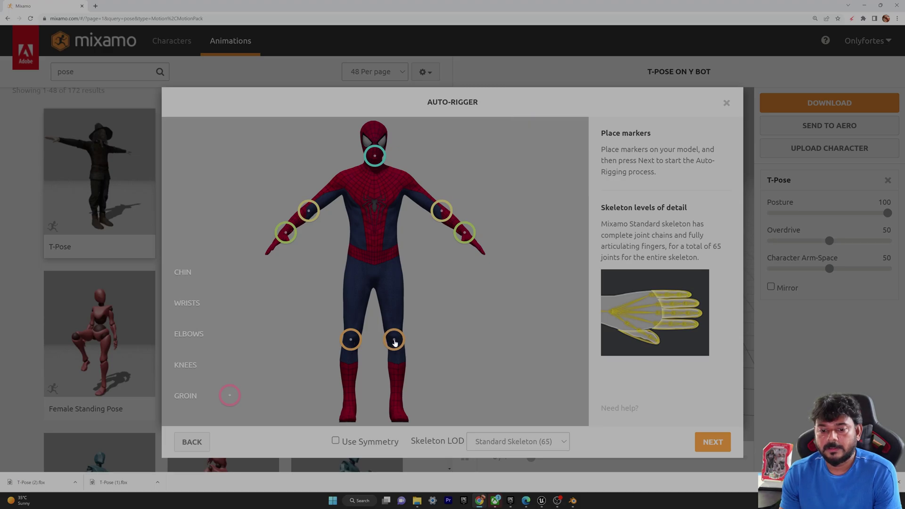
{"action": "left_click", "coordinate": [336, 442]}
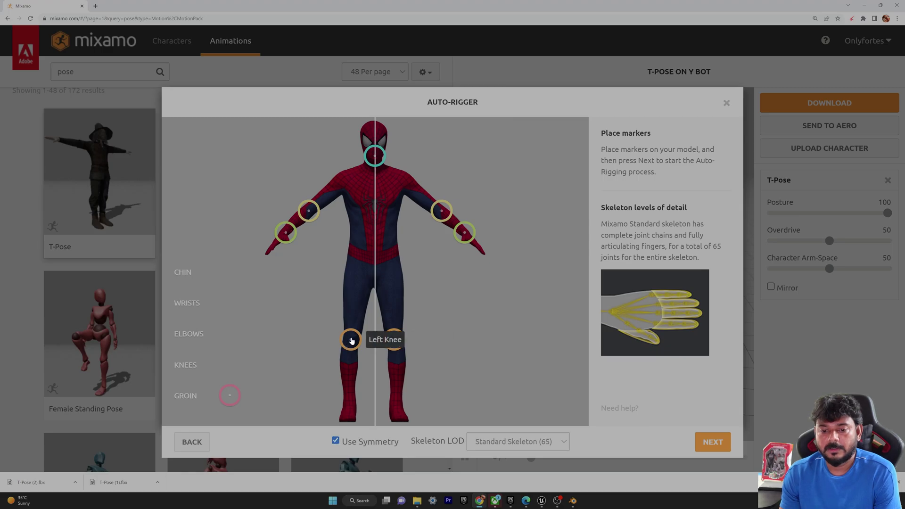
- Place the groin marker at the crotch on the centre line, run the auto-rigging and accept the rigged character
{"action": "left_click_drag", "start_coordinate": [230, 399], "coordinate": [374, 281]}
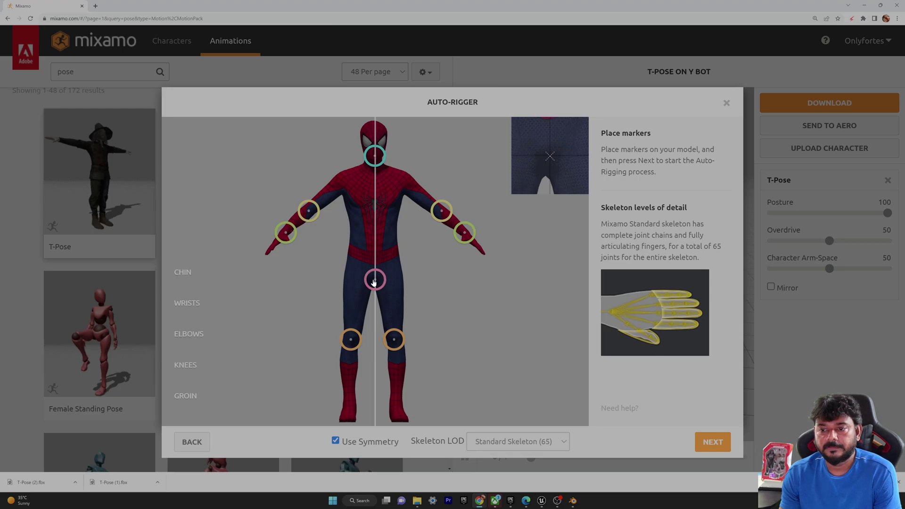
{"action": "left_click_drag", "start_coordinate": [374, 282], "coordinate": [373, 282]}
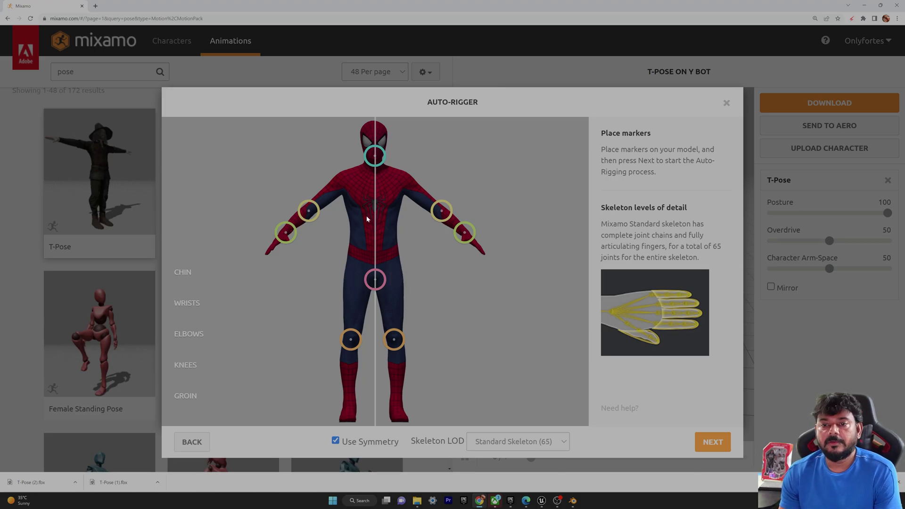
{"action": "left_click", "coordinate": [712, 443]}
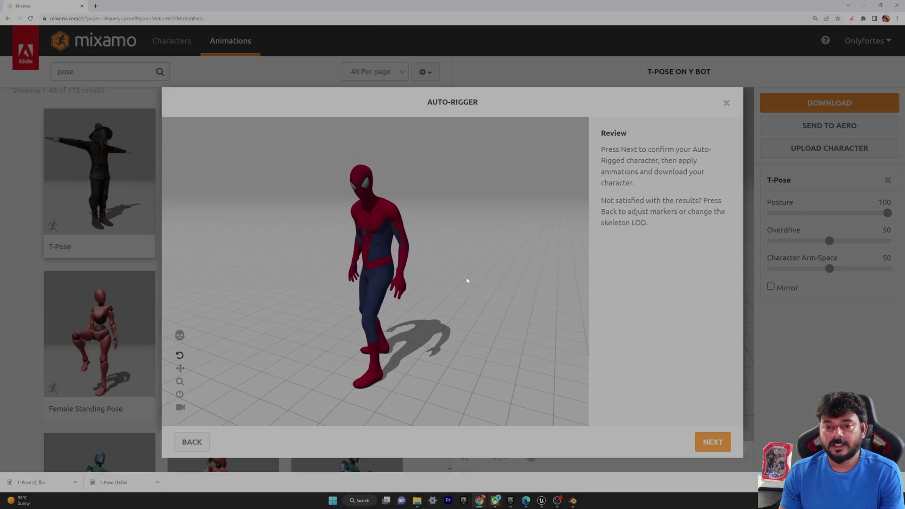
{"action": "left_click", "coordinate": [713, 442]}
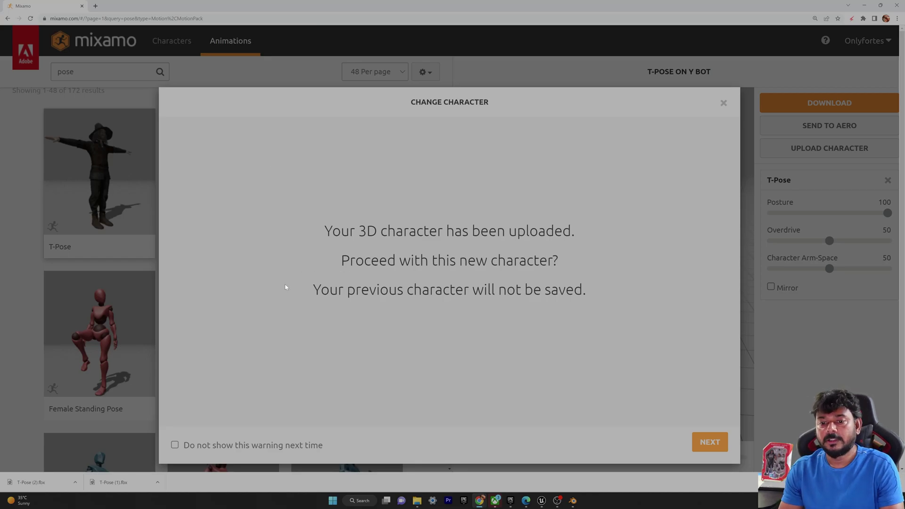
- Proceed with the uploaded Spiderman character and try T-Pose, Female Standing Pose and Male Action Pose on it
{"action": "left_click", "coordinate": [709, 443]}
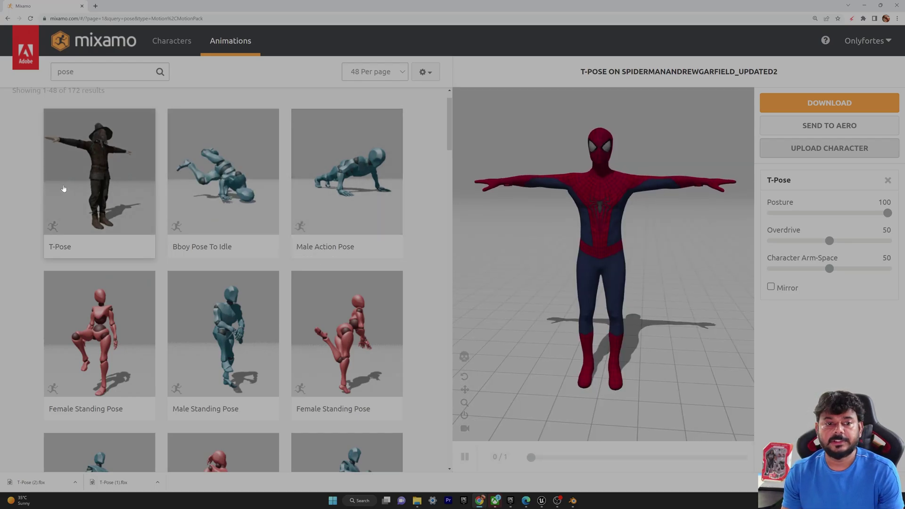
{"action": "left_click", "coordinate": [82, 183]}
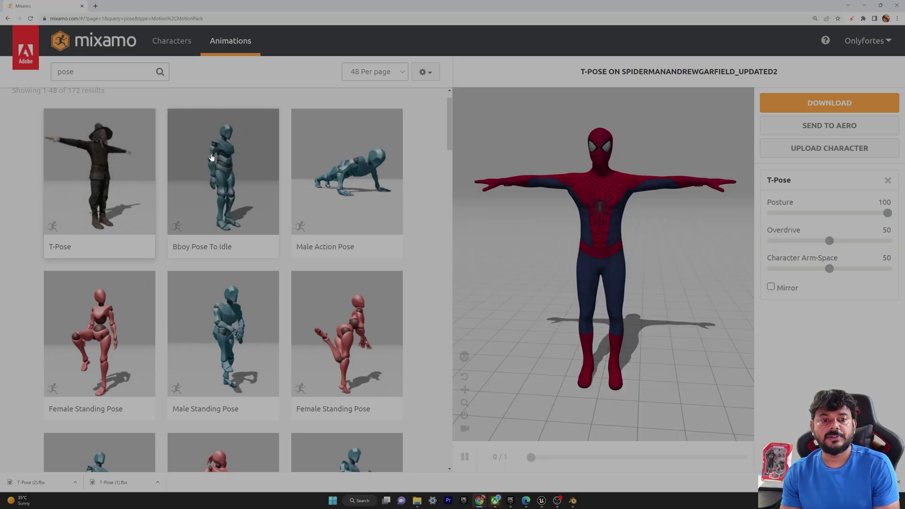
{"action": "scroll", "coordinate": [323, 198], "scroll_direction": "down", "scroll_amount": 2}
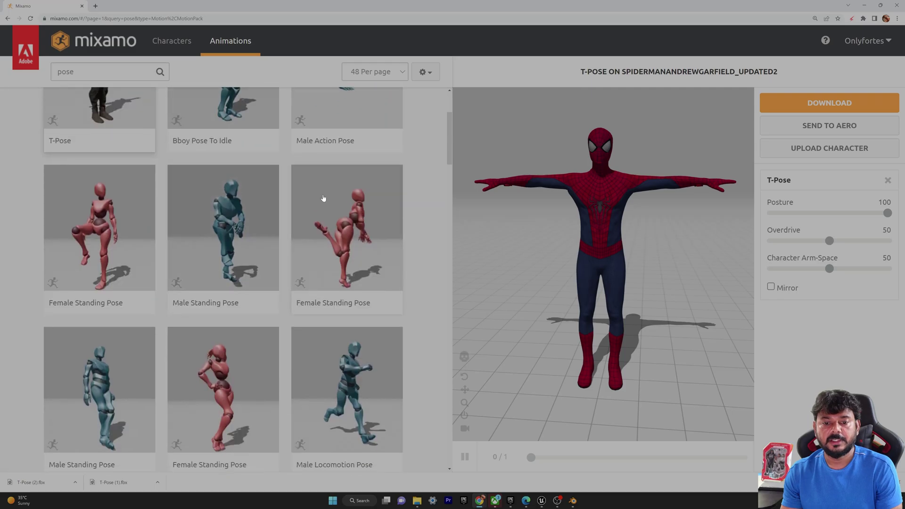
{"action": "scroll", "coordinate": [311, 207], "scroll_direction": "up", "scroll_amount": 1}
{"action": "left_click", "coordinate": [335, 314]}
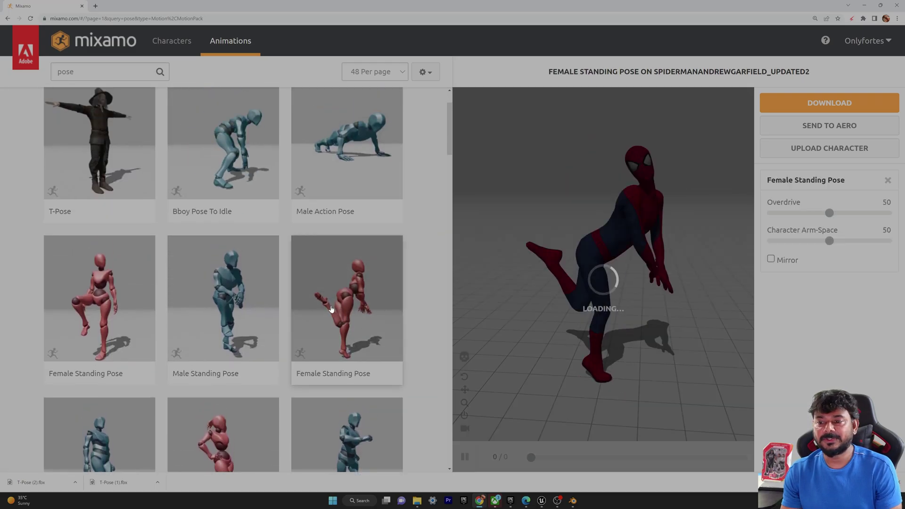
{"action": "left_click", "coordinate": [339, 165]}
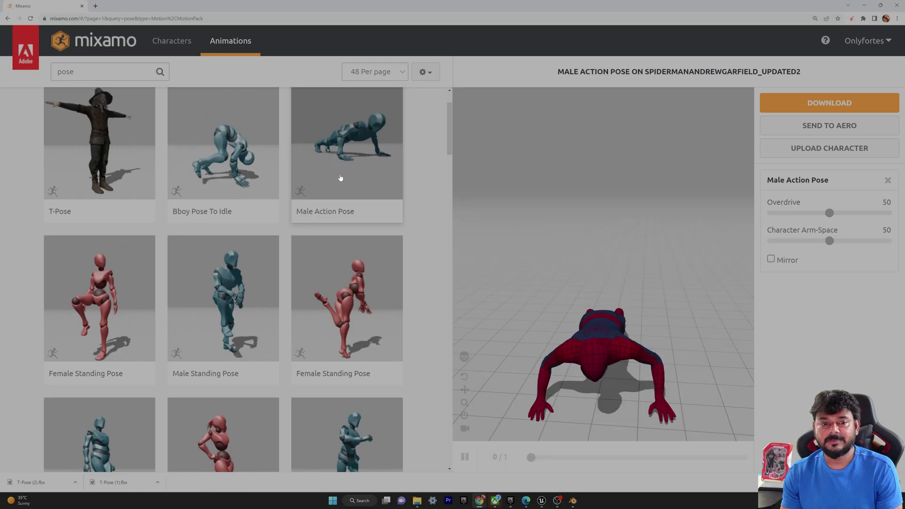
- Search the animations for "t pose" and apply T-Pose to the Spiderman character
{"action": "scroll", "coordinate": [340, 178], "scroll_direction": "down", "scroll_amount": 10}
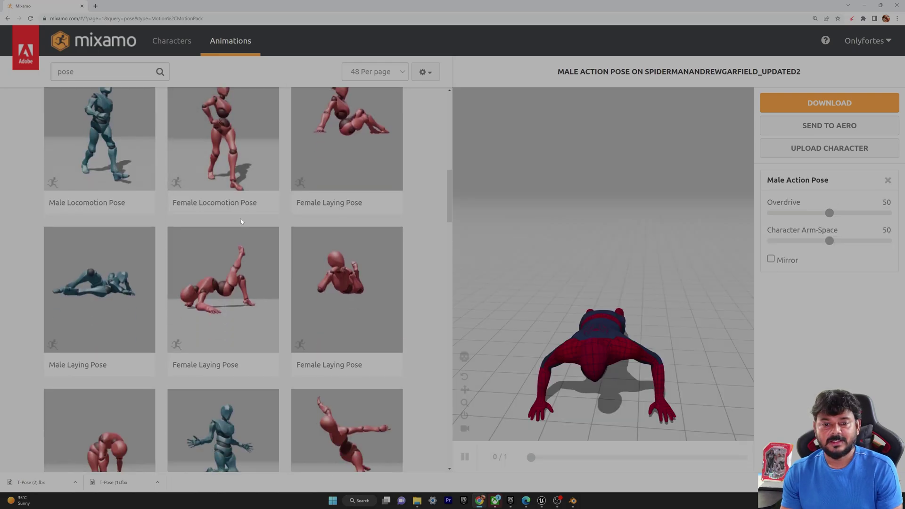
{"action": "scroll", "coordinate": [241, 221], "scroll_direction": "down", "scroll_amount": 3}
{"action": "scroll", "coordinate": [242, 226], "scroll_direction": "up", "scroll_amount": 12}
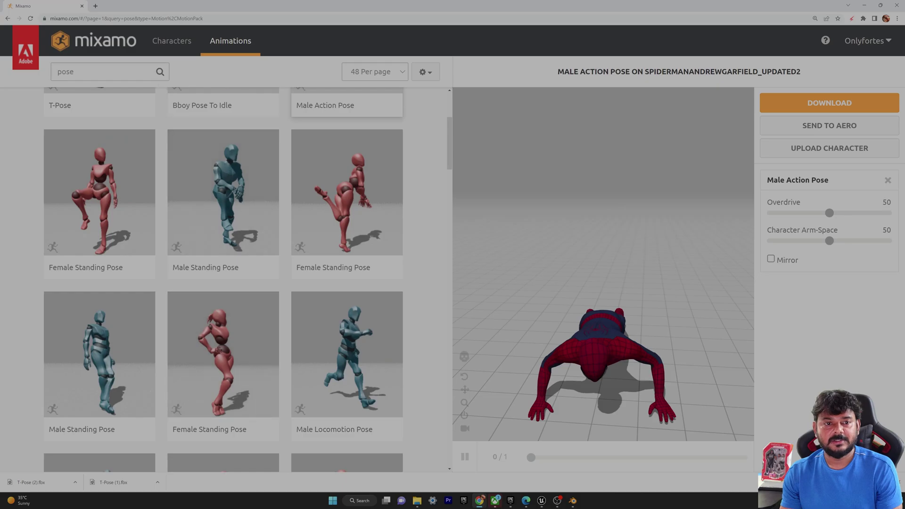
{"action": "left_click", "coordinate": [73, 71]}
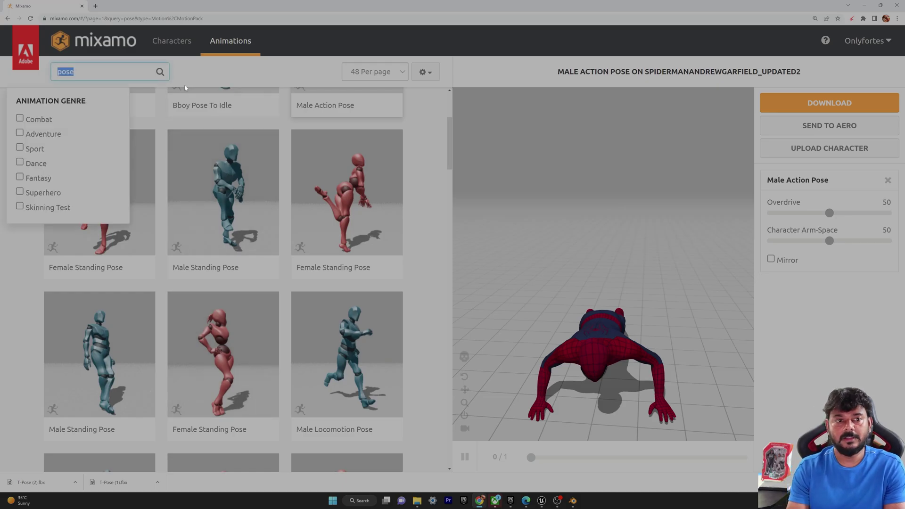
{"action": "type", "text": "idle"}
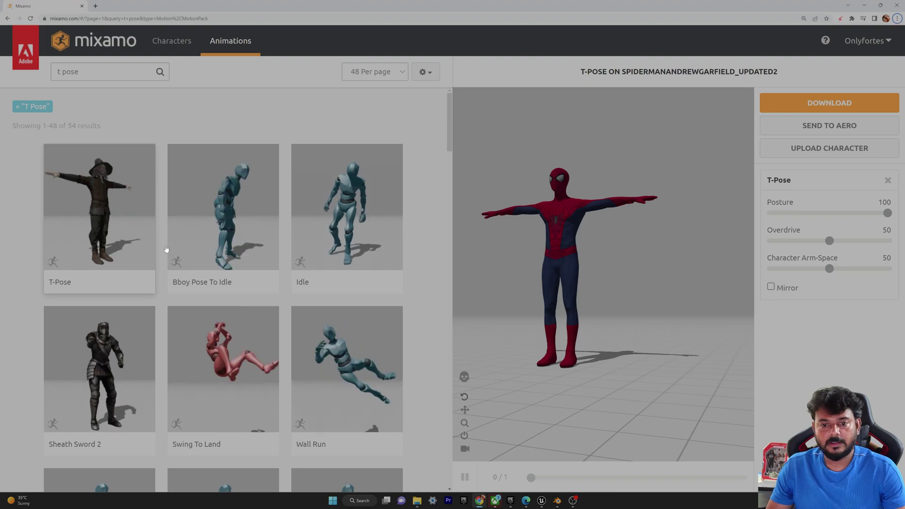
{"action": "scroll", "coordinate": [177, 296], "scroll_direction": "down", "scroll_amount": 1}
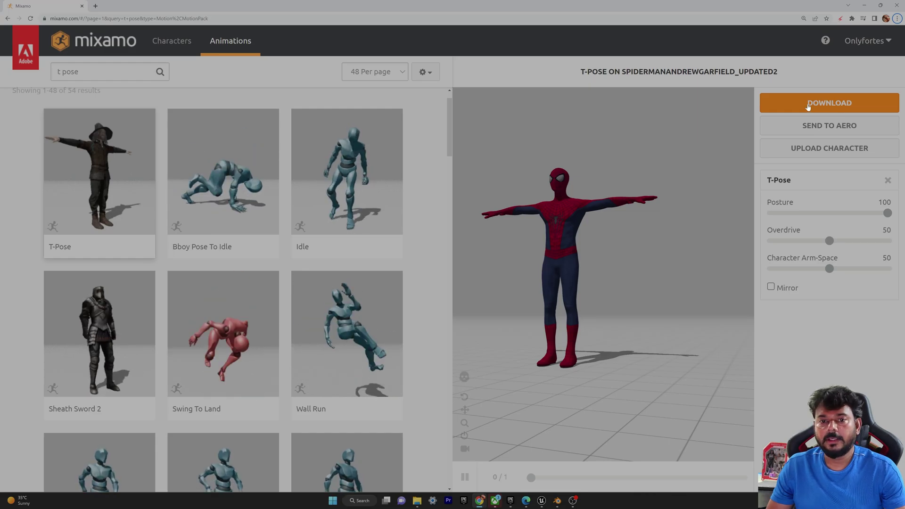
- Download the T-Pose character as FBX Binary with skin at 30 frames per second, and open T-Pose (3).fbx for renaming
{"action": "left_click", "coordinate": [829, 104]}
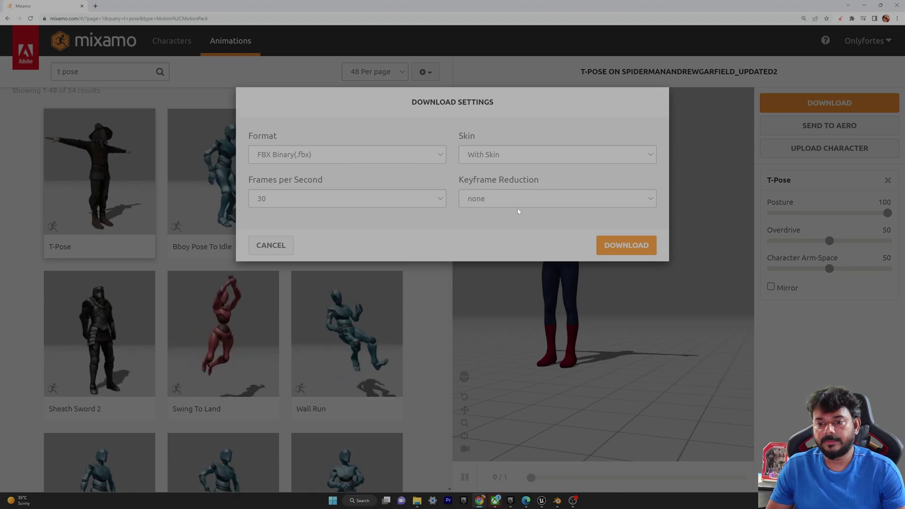
{"action": "left_click", "coordinate": [277, 201]}
{"action": "left_click", "coordinate": [278, 201]}
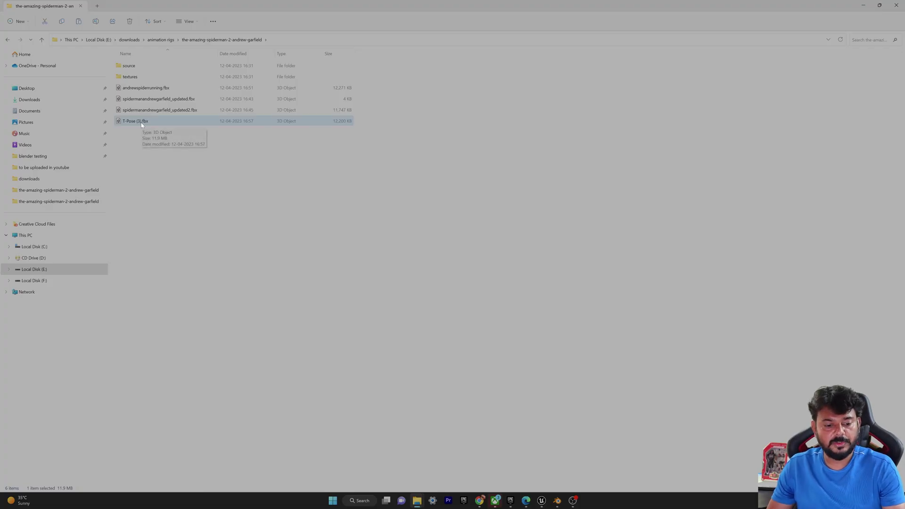
{"action": "key", "text": "F2"}
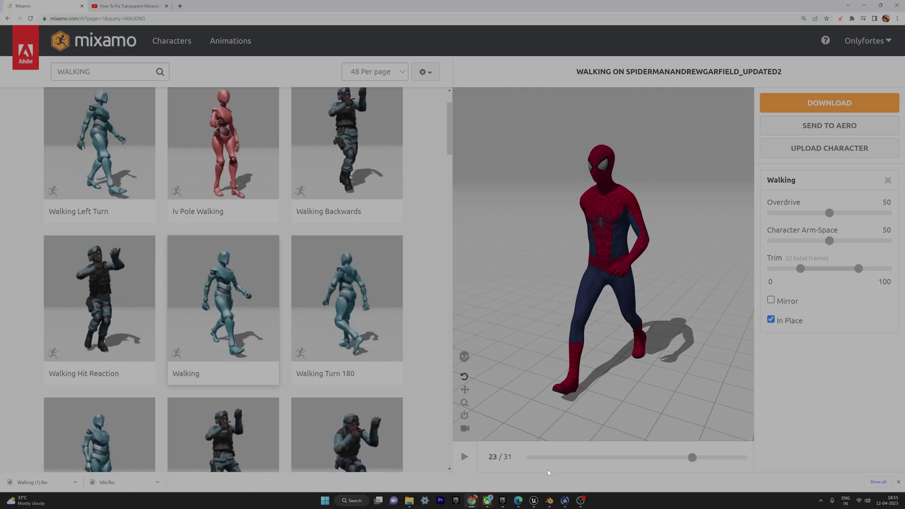
- Switch to Unreal Engine and examine the Spiderman character's mesh and materials up close in the level
{"action": "left_click", "coordinate": [534, 501]}
{"action": "mouse_move", "coordinate": [544, 339]}
{"action": "middle_mouse_down"}
{"action": "mouse_move", "coordinate": [575, 340]}
{"action": "mouse_move", "coordinate": [556, 339]}
{"action": "middle_mouse_up"}
{"action": "mouse_move", "coordinate": [543, 334]}
{"action": "right_mouse_down"}
{"action": "mouse_move", "coordinate": [499, 335]}
{"action": "mouse_move", "coordinate": [563, 336]}
{"action": "mouse_move", "coordinate": [549, 335]}
{"action": "right_mouse_up"}
{"action": "key", "text": "f"}
{"action": "right_click_drag", "start_coordinate": [468, 309], "coordinate": [468, 309]}
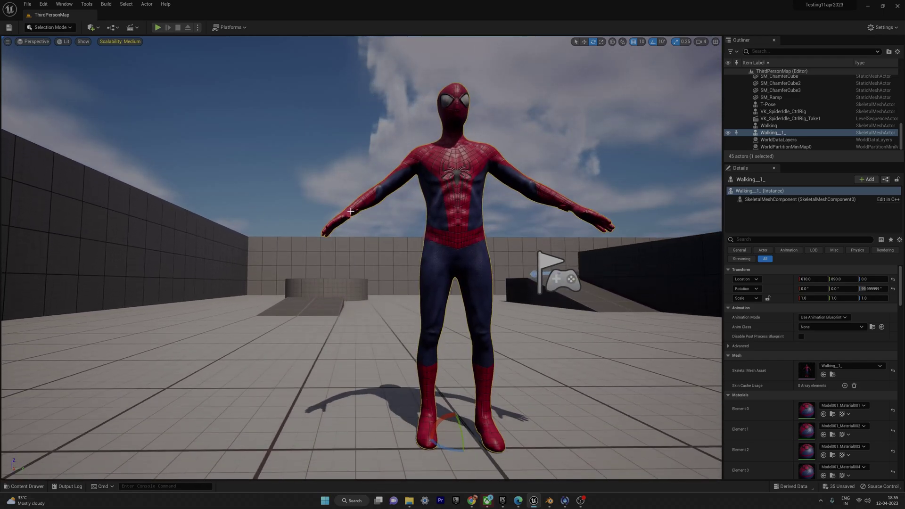
{"action": "right_click_drag", "start_coordinate": [423, 231], "coordinate": [442, 258]}
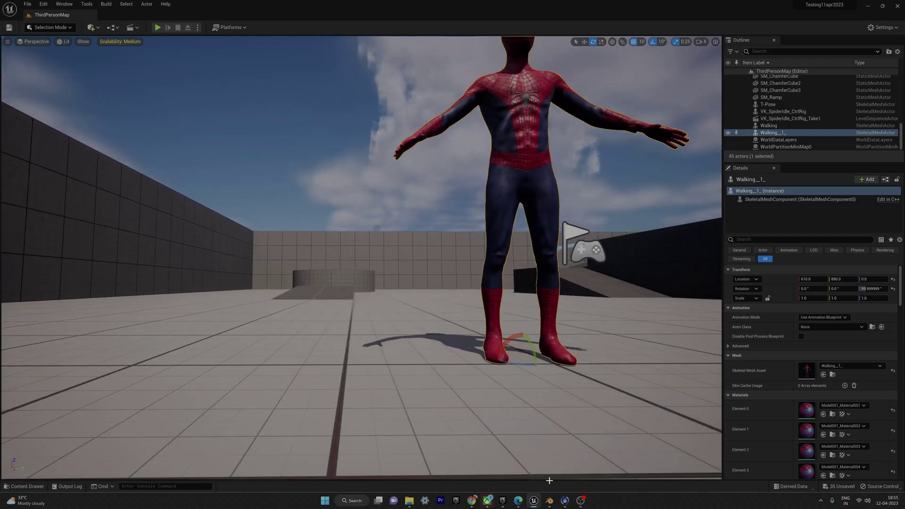
- Switch to Blender and import the rigged T-pose Spiderman FBX into the scene
{"action": "left_click", "coordinate": [550, 501]}
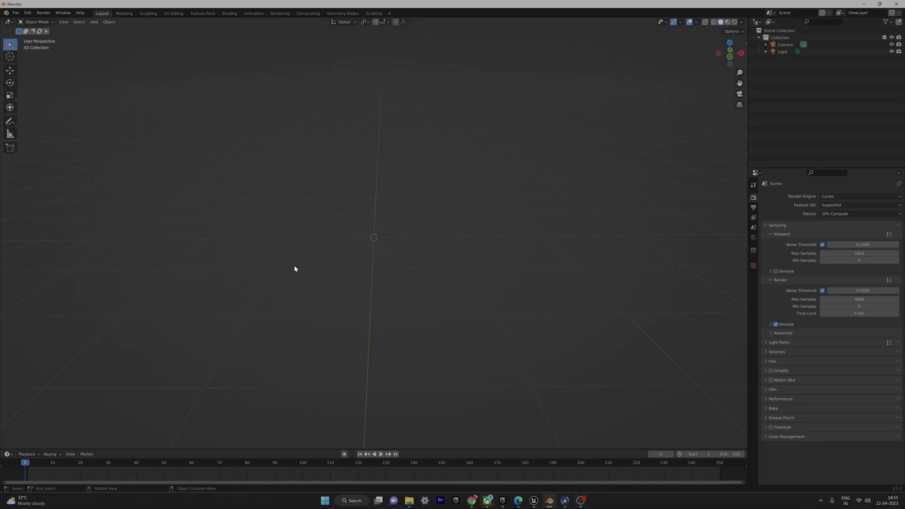
{"action": "left_click", "coordinate": [16, 15]}
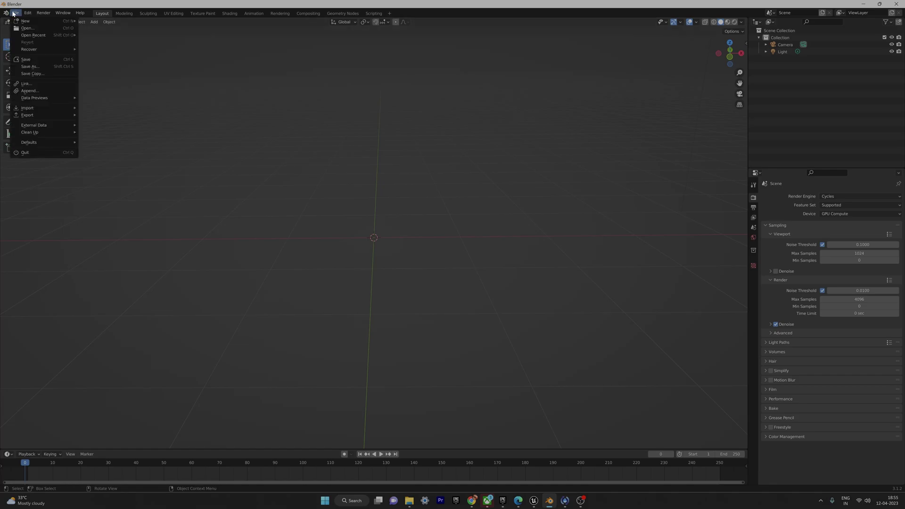
{"action": "left_click", "coordinate": [13, 14]}
{"action": "left_click", "coordinate": [16, 15]}
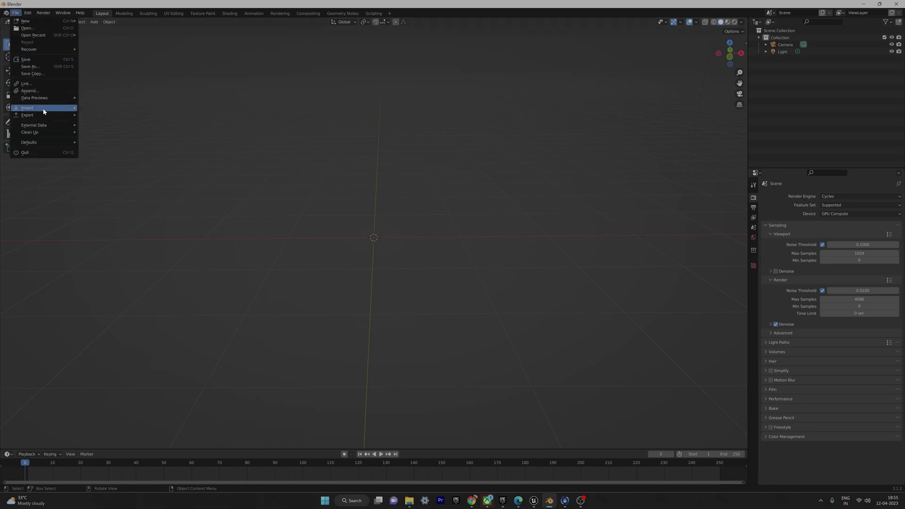
{"action": "mouse_move", "coordinate": [47, 108]}
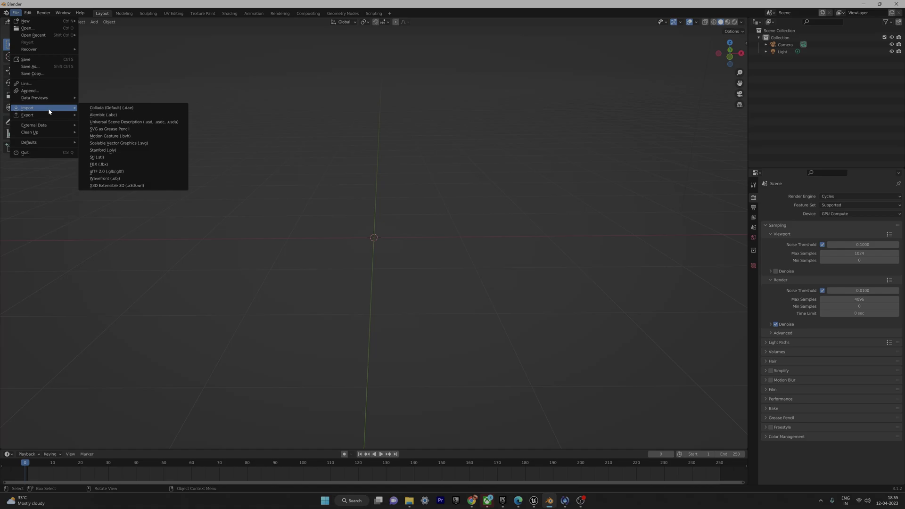
{"action": "left_click", "coordinate": [112, 165]}
{"action": "key", "text": "Escape"}
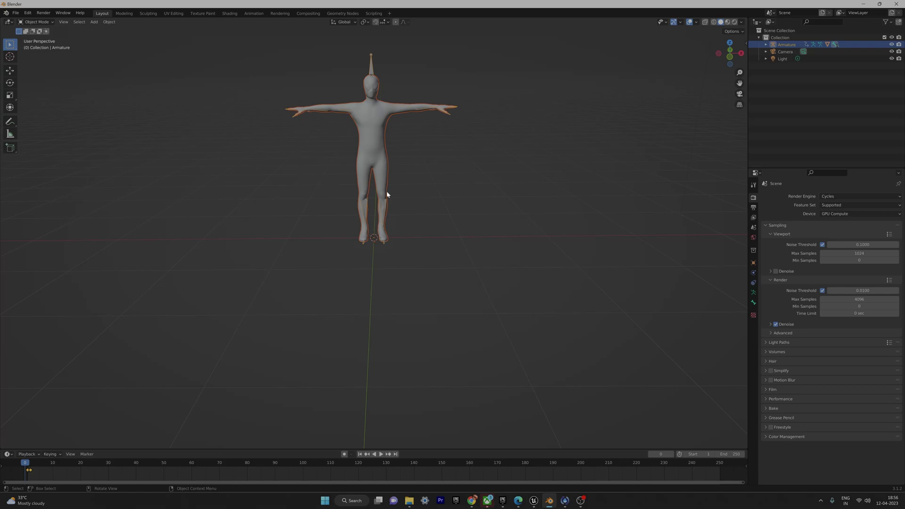
- Display the imported character in Material Preview shading and inspect its textures from several angles
{"action": "mouse_move", "coordinate": [432, 193]}
{"action": "middle_mouse_down"}
{"action": "mouse_move", "coordinate": [495, 194]}
{"action": "mouse_move", "coordinate": [315, 170]}
{"action": "mouse_move", "coordinate": [377, 197]}
{"action": "mouse_move", "coordinate": [424, 208]}
{"action": "mouse_move", "coordinate": [427, 200]}
{"action": "middle_mouse_up"}
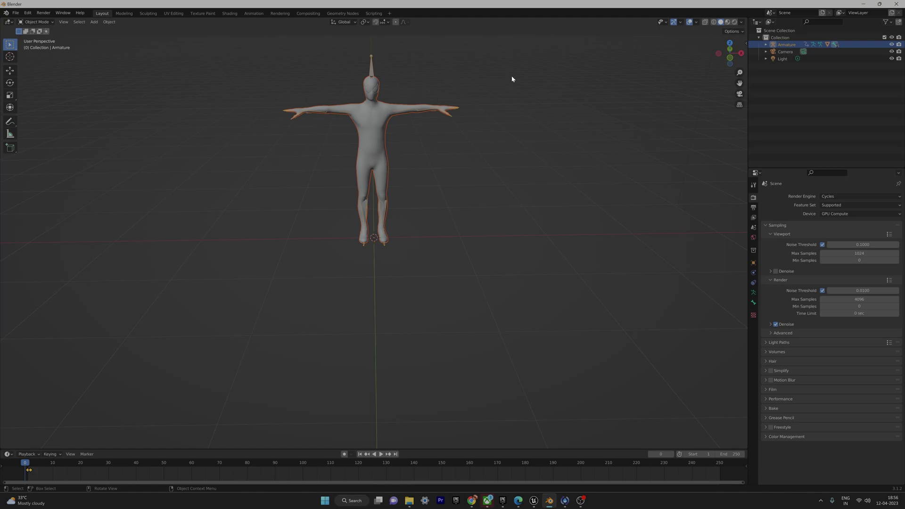
{"action": "left_click", "coordinate": [728, 22]}
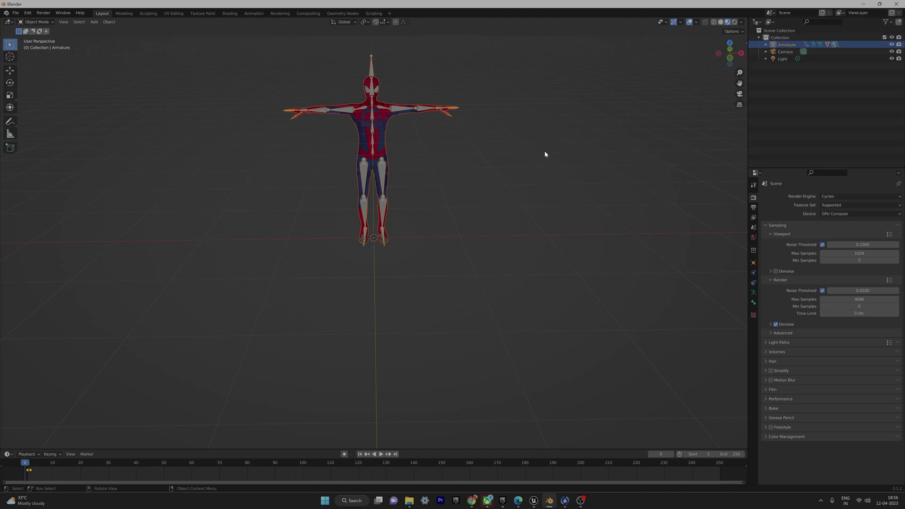
{"action": "mouse_move", "coordinate": [545, 154]}
{"action": "middle_mouse_down"}
{"action": "mouse_move", "coordinate": [493, 149]}
{"action": "mouse_move", "coordinate": [533, 160]}
{"action": "mouse_move", "coordinate": [518, 172]}
{"action": "mouse_move", "coordinate": [609, 156]}
{"action": "mouse_move", "coordinate": [513, 149]}
{"action": "mouse_move", "coordinate": [539, 149]}
{"action": "middle_mouse_up"}
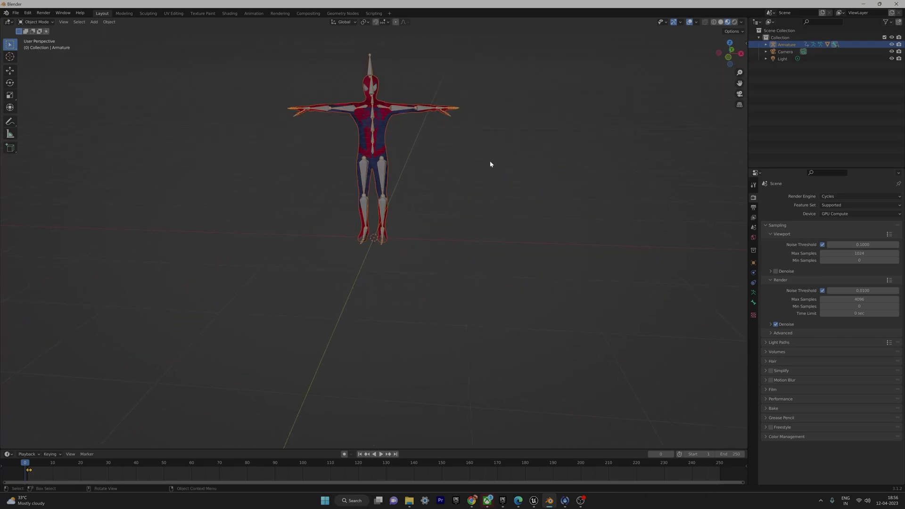
{"action": "middle_click_drag", "start_coordinate": [483, 189], "coordinate": [499, 180]}
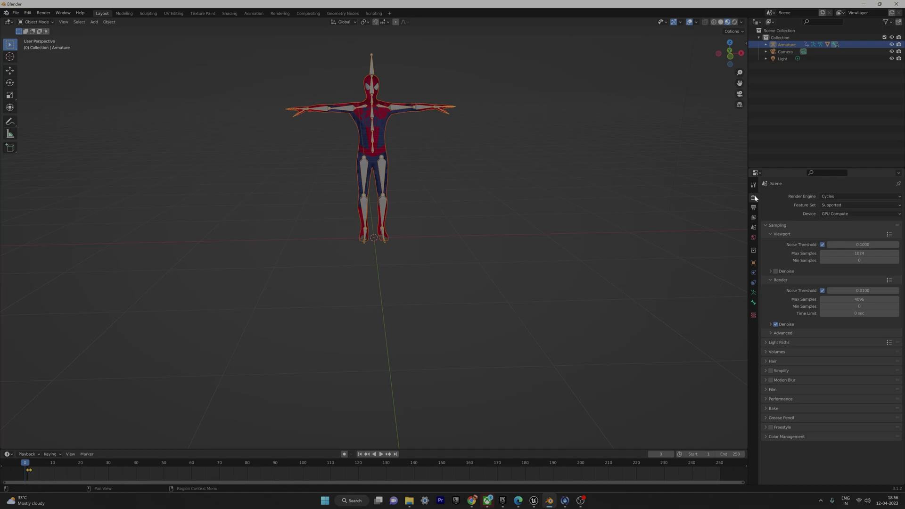
- Try the Eevee render engine, return to Cycles and keep GPU Compute as the device
{"action": "left_click", "coordinate": [832, 197]}
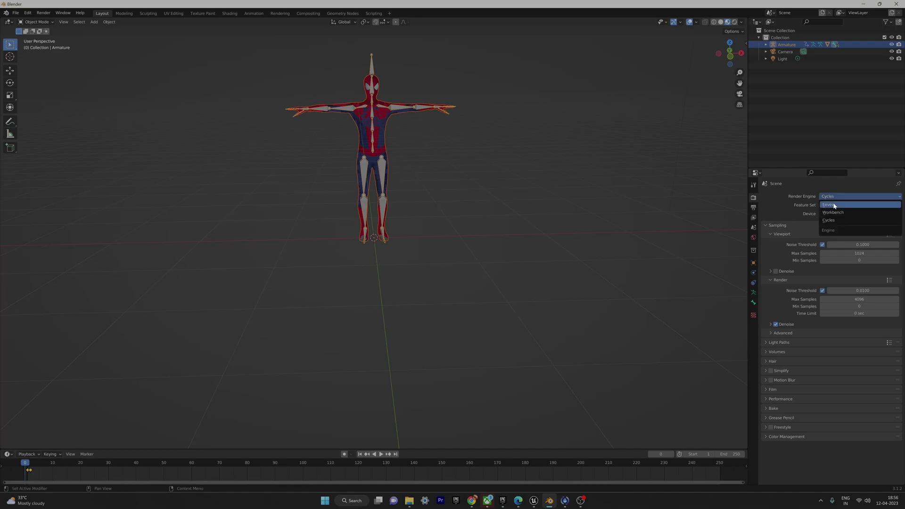
{"action": "left_click", "coordinate": [833, 205]}
{"action": "left_click", "coordinate": [833, 196]}
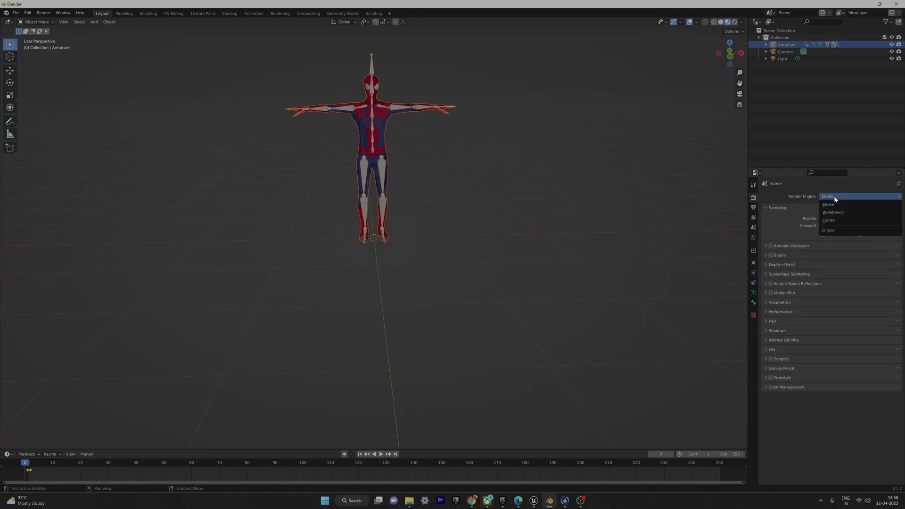
{"action": "left_click", "coordinate": [837, 224]}
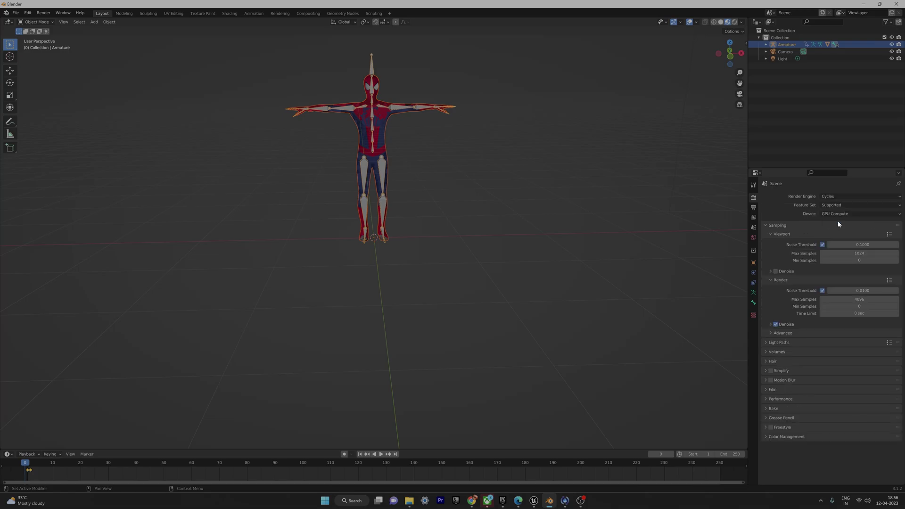
{"action": "left_click", "coordinate": [834, 215]}
{"action": "left_click", "coordinate": [835, 216]}
- Show the character in Rendered viewport shading and set the render engine to Eevee
{"action": "left_click", "coordinate": [734, 22]}
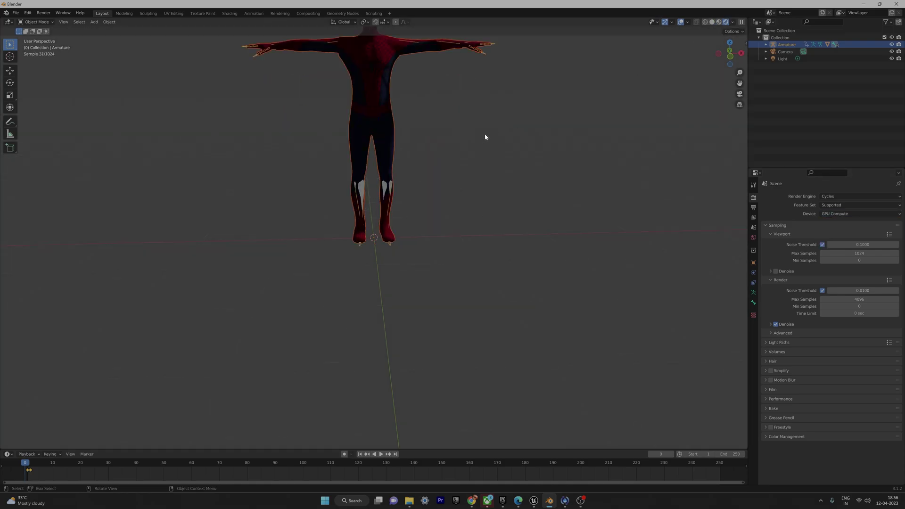
{"action": "middle_click_drag", "start_coordinate": [496, 112], "coordinate": [480, 155]}
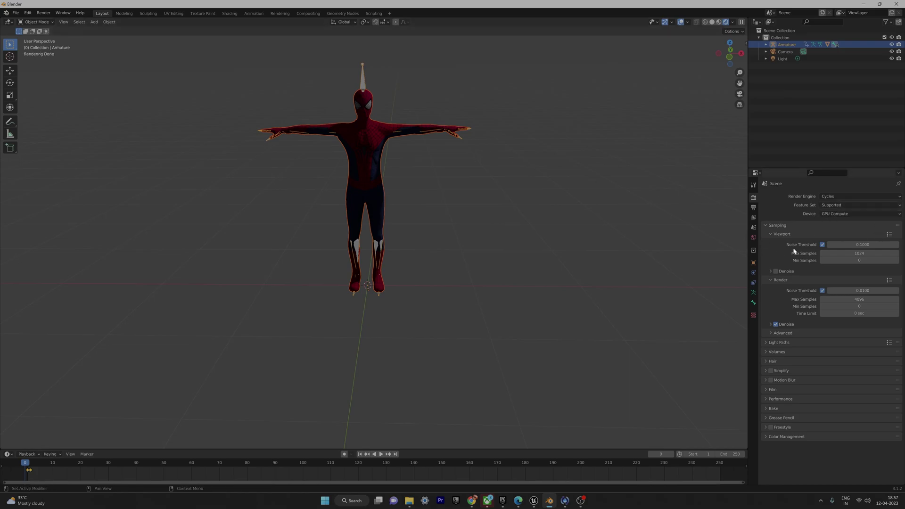
{"action": "left_click", "coordinate": [833, 197]}
{"action": "left_click", "coordinate": [834, 205]}
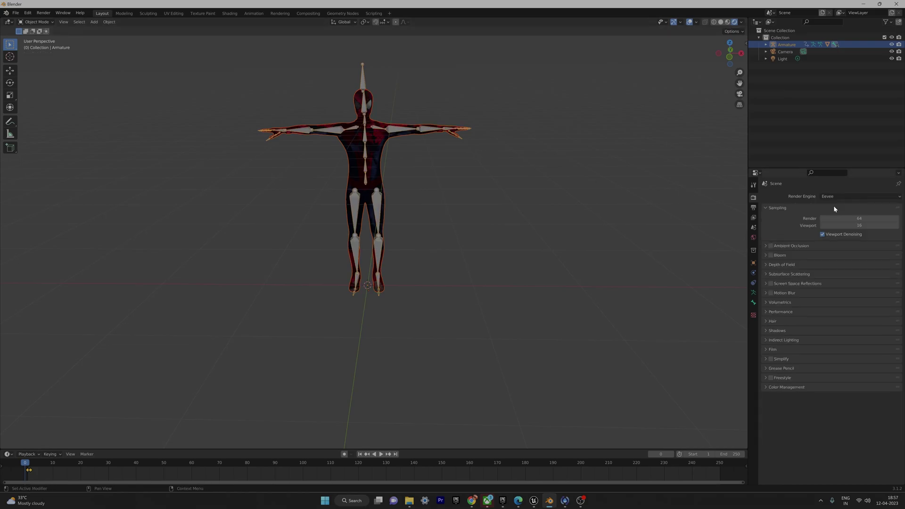
- Select the SM character mesh and set the blend mode of its first material, Model001_Material001.001, to Alpha Hashed
{"action": "left_click", "coordinate": [753, 282]}
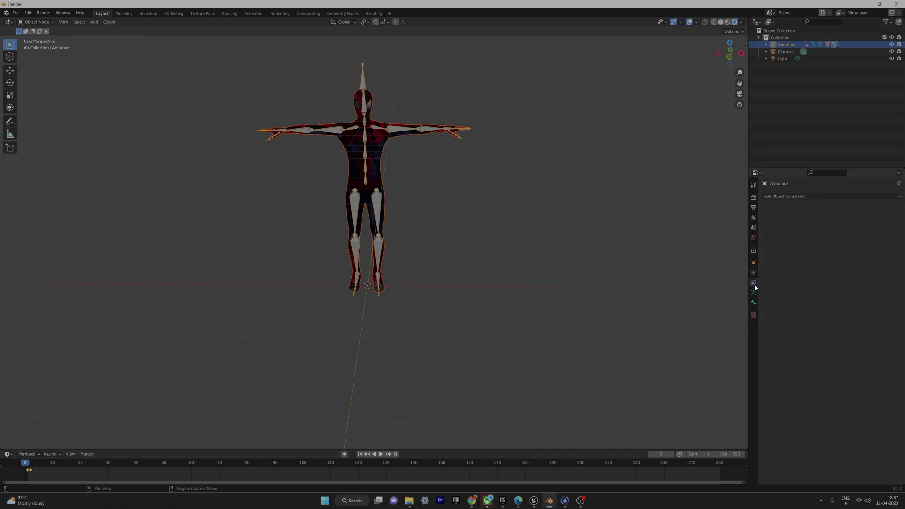
{"action": "left_click", "coordinate": [368, 139]}
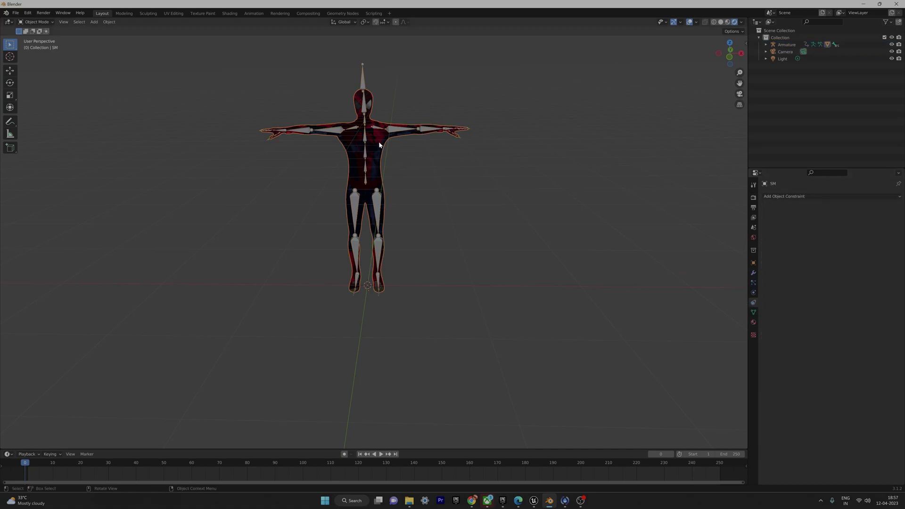
{"action": "left_click", "coordinate": [753, 323]}
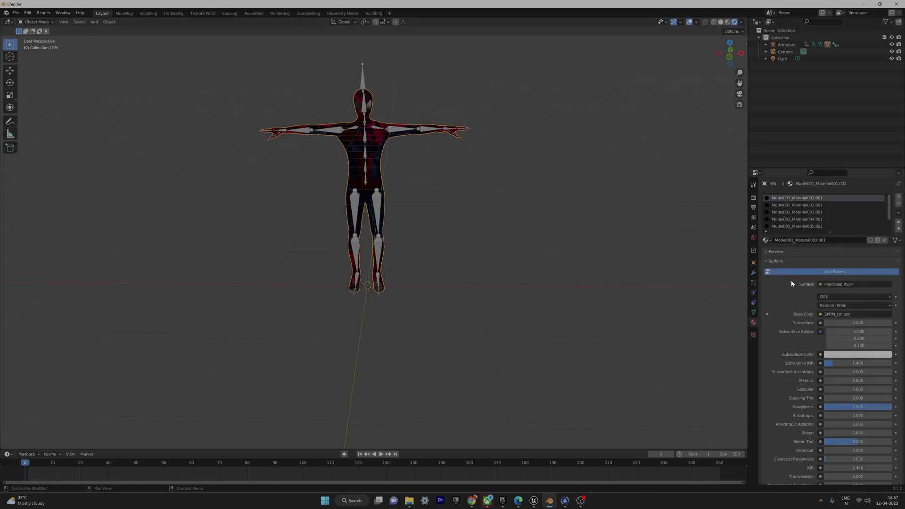
{"action": "scroll", "coordinate": [791, 283], "scroll_direction": "down", "scroll_amount": 10}
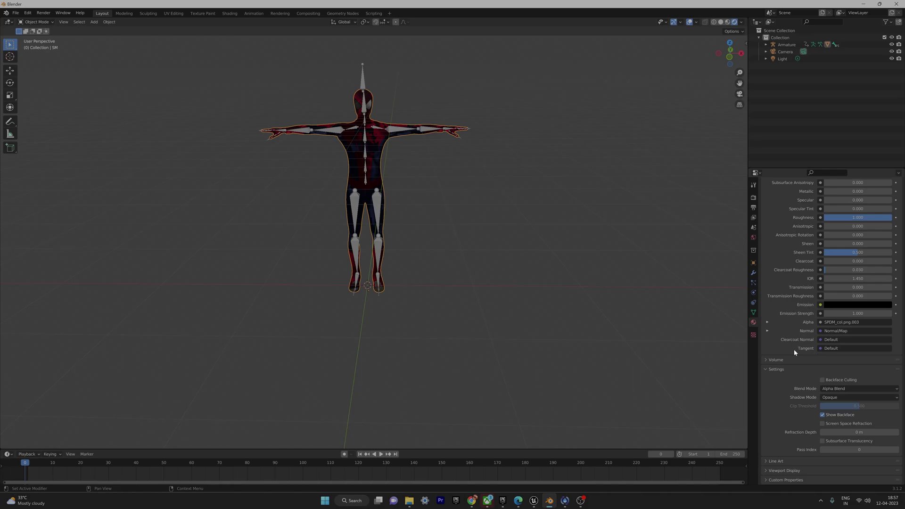
{"action": "left_click", "coordinate": [842, 389]}
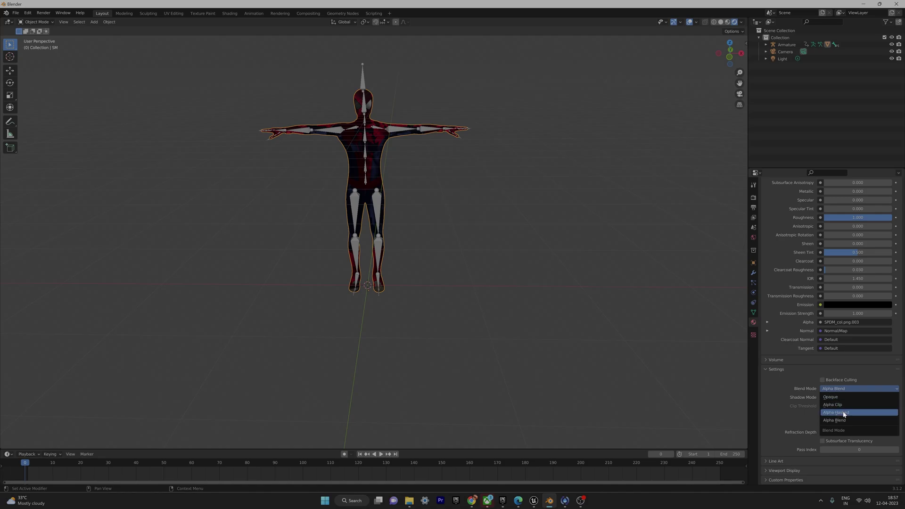
{"action": "left_click", "coordinate": [843, 413]}
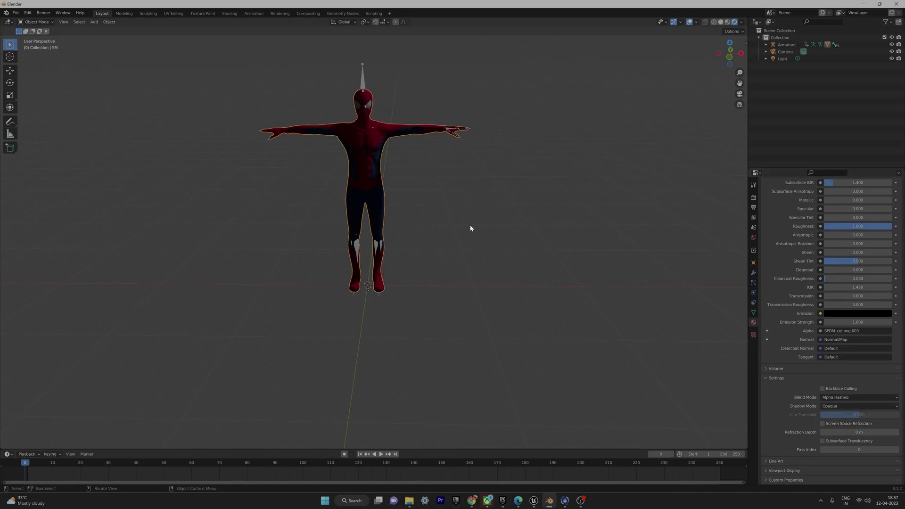
{"action": "middle_click_drag", "start_coordinate": [434, 210], "coordinate": [459, 201]}
{"action": "left_click_drag", "start_coordinate": [496, 126], "coordinate": [451, 161]}
{"action": "scroll", "coordinate": [787, 239], "scroll_direction": "up", "scroll_amount": 10}
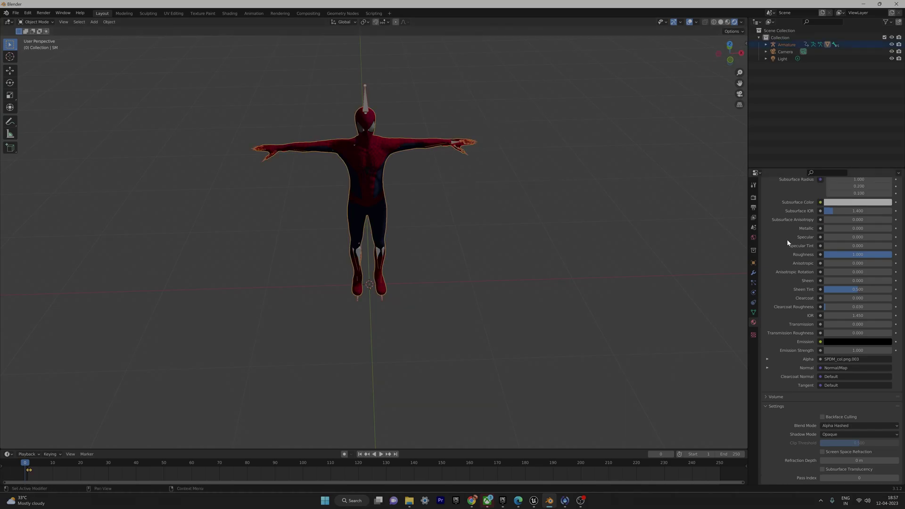
- Set the render engine to Cycles, keep GPU Compute as the device and return the viewport to Solid shading
{"action": "left_click", "coordinate": [753, 197]}
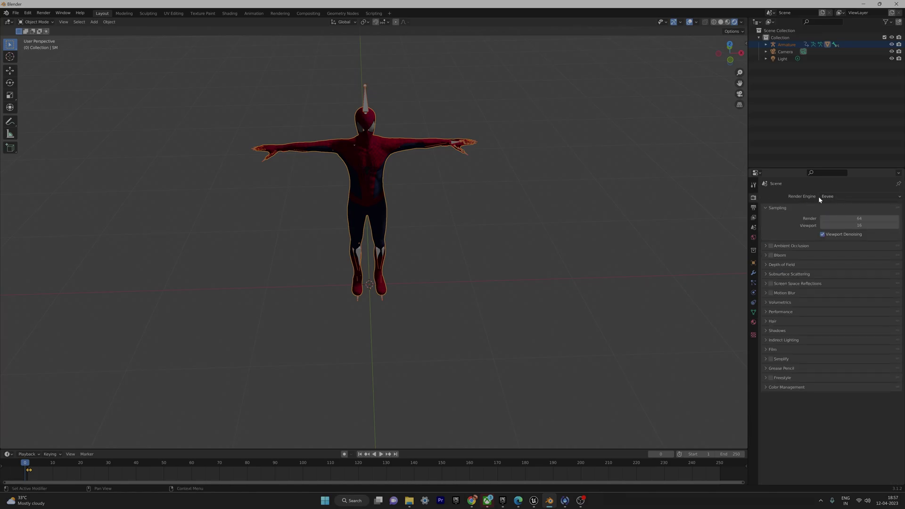
{"action": "left_click", "coordinate": [833, 197]}
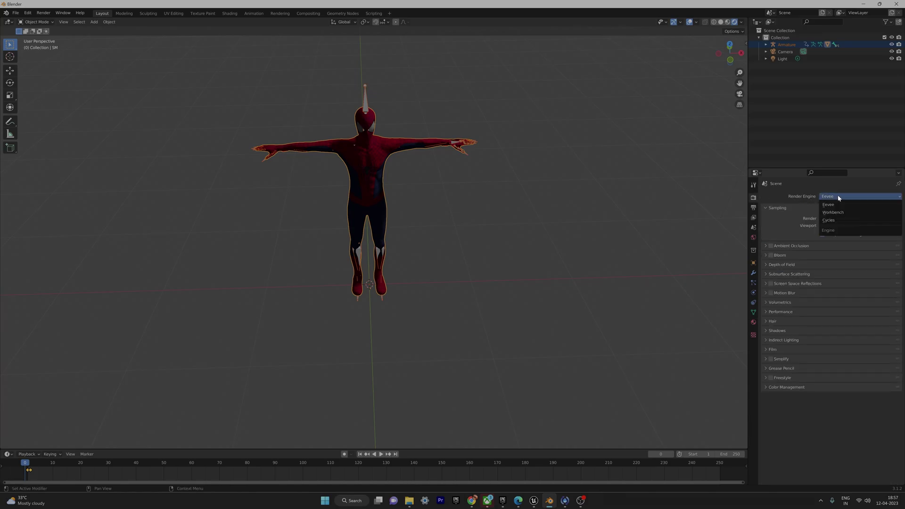
{"action": "left_click", "coordinate": [837, 220]}
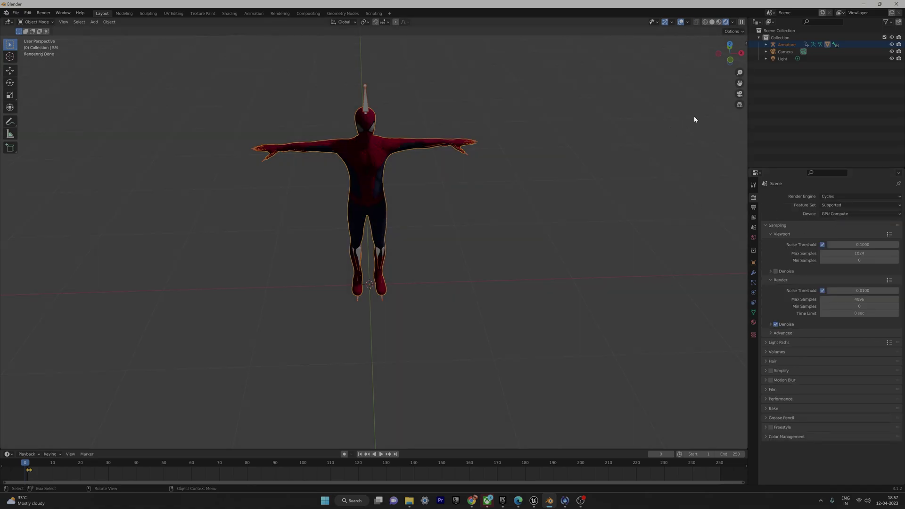
{"action": "left_click", "coordinate": [831, 214]}
{"action": "left_click", "coordinate": [833, 215]}
{"action": "left_click", "coordinate": [833, 215]}
{"action": "left_click", "coordinate": [834, 215]}
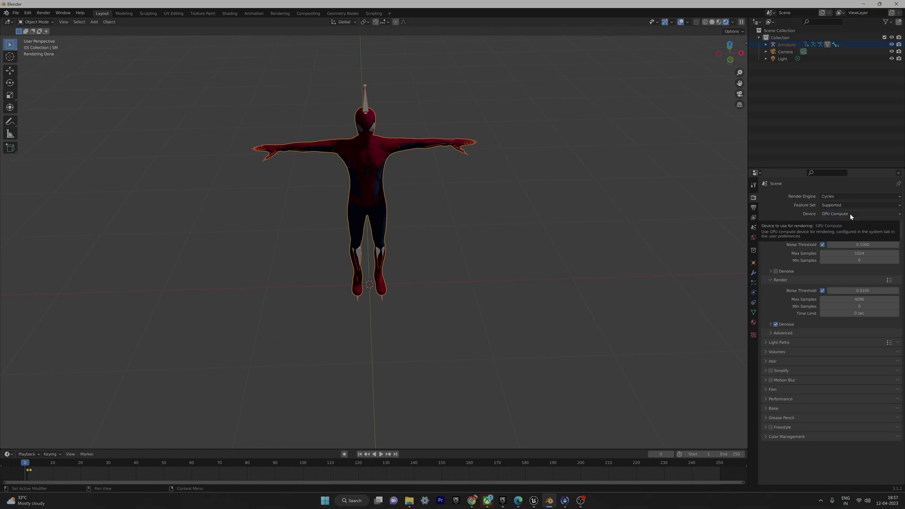
{"action": "mouse_move", "coordinate": [493, 200]}
{"action": "middle_mouse_down"}
{"action": "mouse_move", "coordinate": [480, 184]}
{"action": "mouse_move", "coordinate": [586, 178]}
{"action": "mouse_move", "coordinate": [385, 162]}
{"action": "mouse_move", "coordinate": [455, 164]}
{"action": "mouse_move", "coordinate": [439, 173]}
{"action": "middle_mouse_up"}
{"action": "key", "text": "z"}
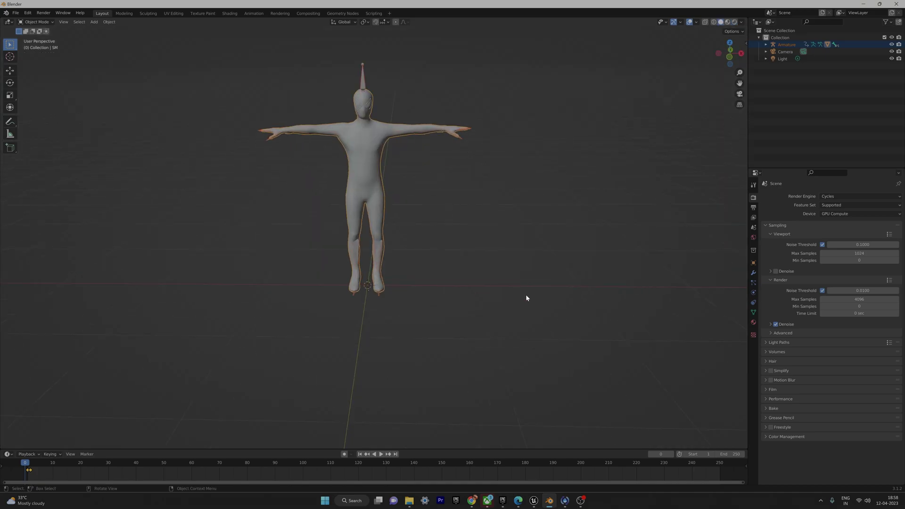
- Switch to Unreal Editor and delete all assets in the TEST content folder
{"action": "key", "text": "alt+Tab"}
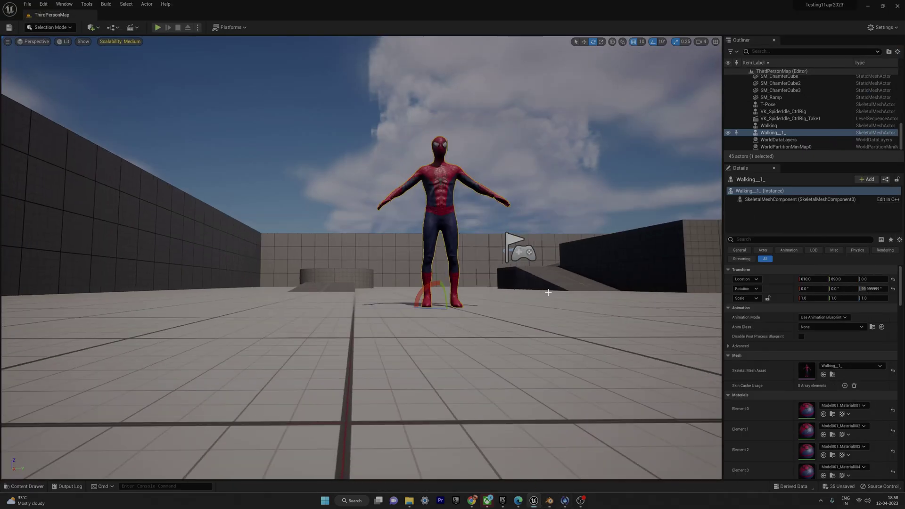
{"action": "scroll", "coordinate": [548, 292], "scroll_direction": "up", "scroll_amount": 2}
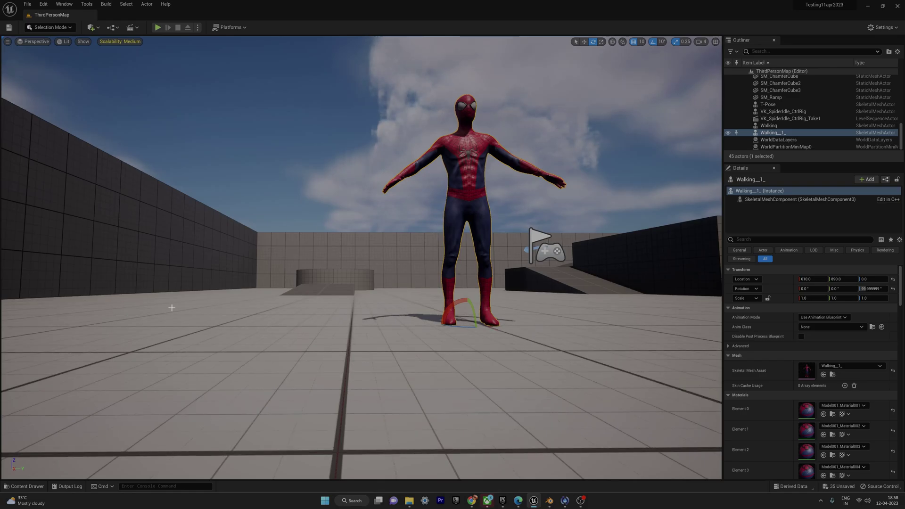
{"action": "left_click", "coordinate": [29, 485]}
{"action": "left_click", "coordinate": [33, 374]}
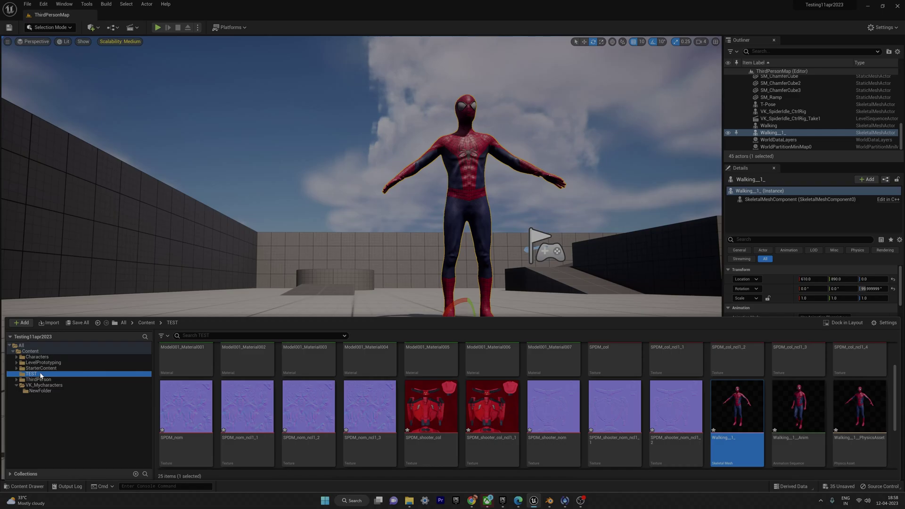
{"action": "left_click", "coordinate": [210, 396]}
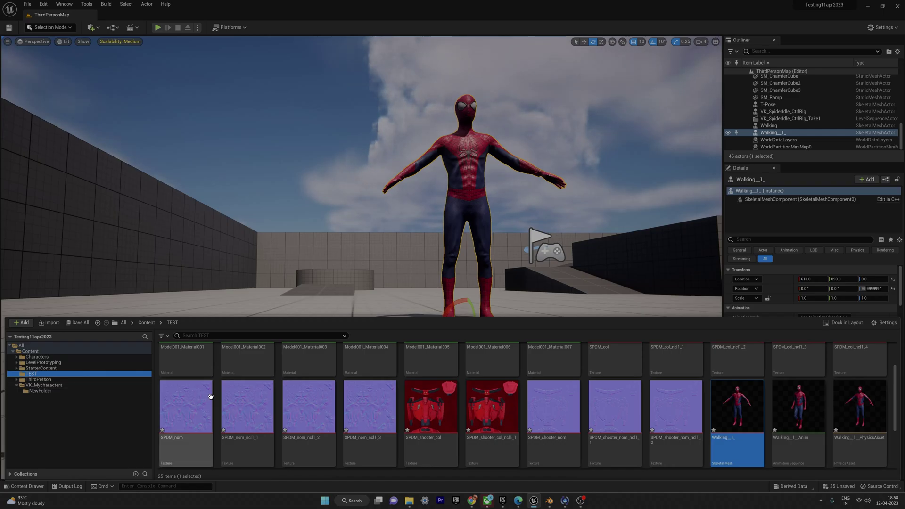
{"action": "key", "text": "ctrl+a"}
{"action": "key", "text": "Delete"}
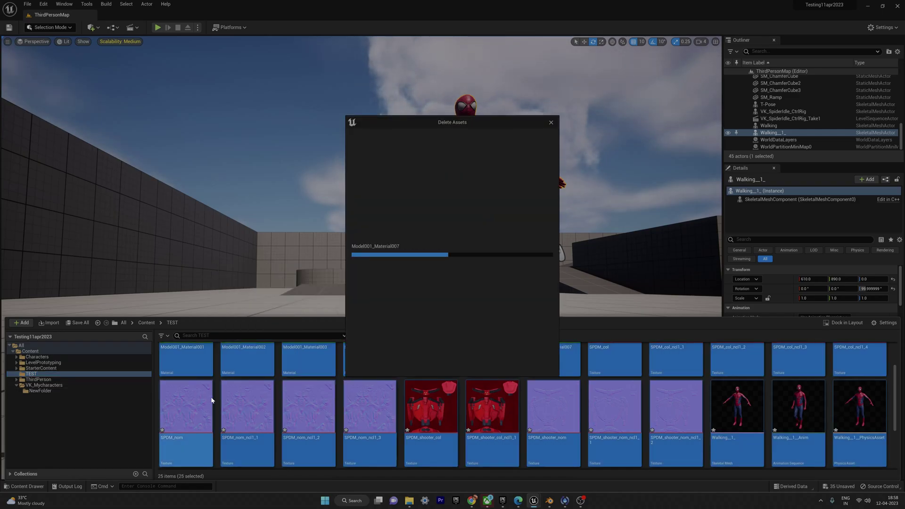
{"action": "left_click", "coordinate": [391, 364]}
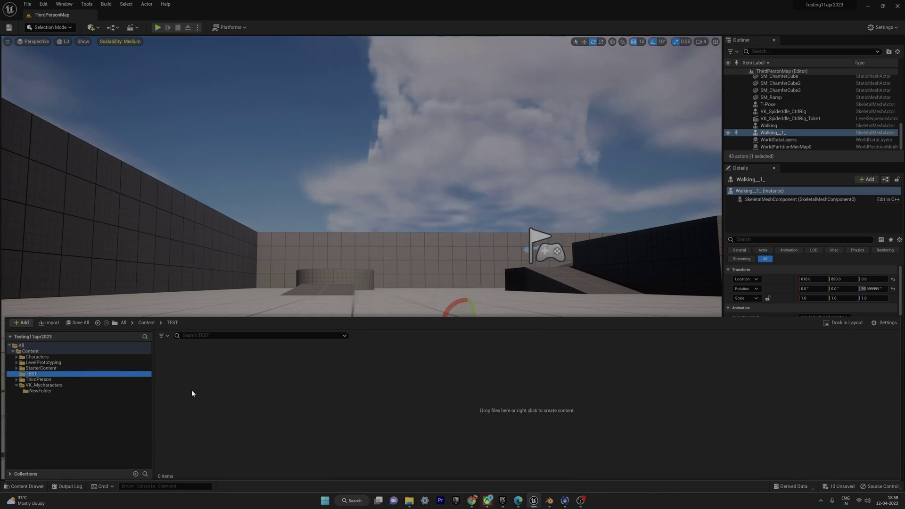
- Import AndrewSpideyTpose.fbx from File Explorer into the TEST folder with all default import options, and close the resulting windows
{"action": "mouse_move", "coordinate": [409, 501]}
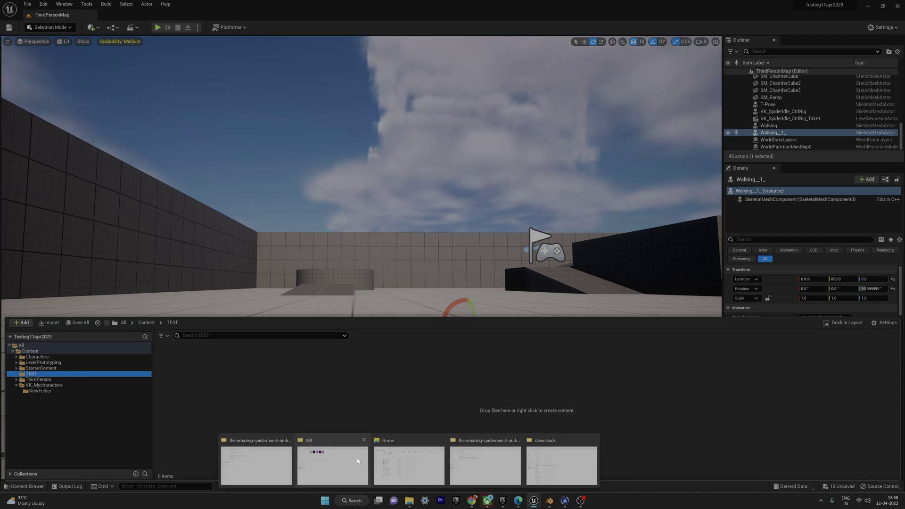
{"action": "left_click", "coordinate": [333, 460]}
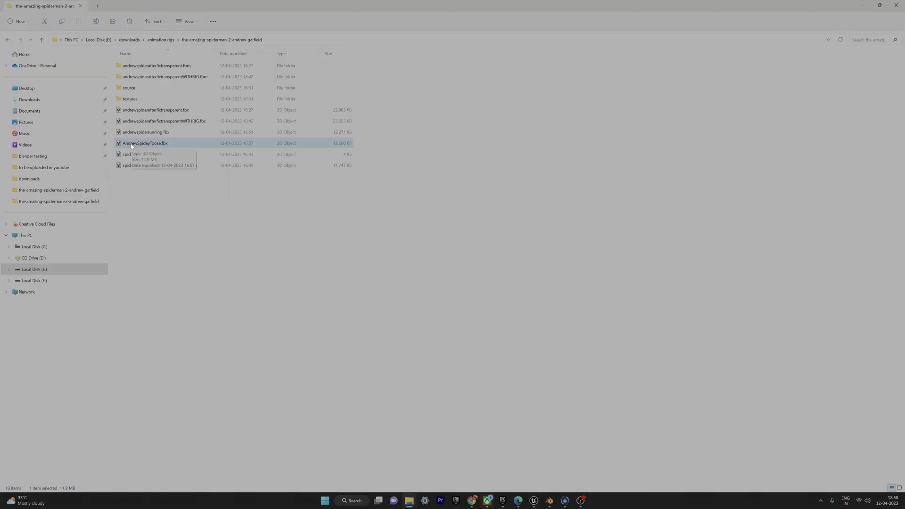
{"action": "left_click_drag", "start_coordinate": [137, 145], "coordinate": [433, 370]}
{"action": "key", "text": "alt+Tab"}
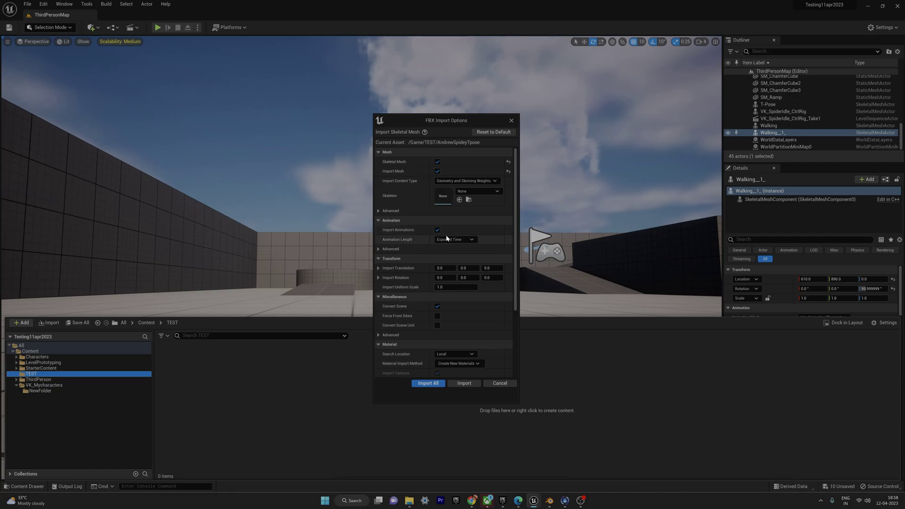
{"action": "left_click", "coordinate": [429, 384]}
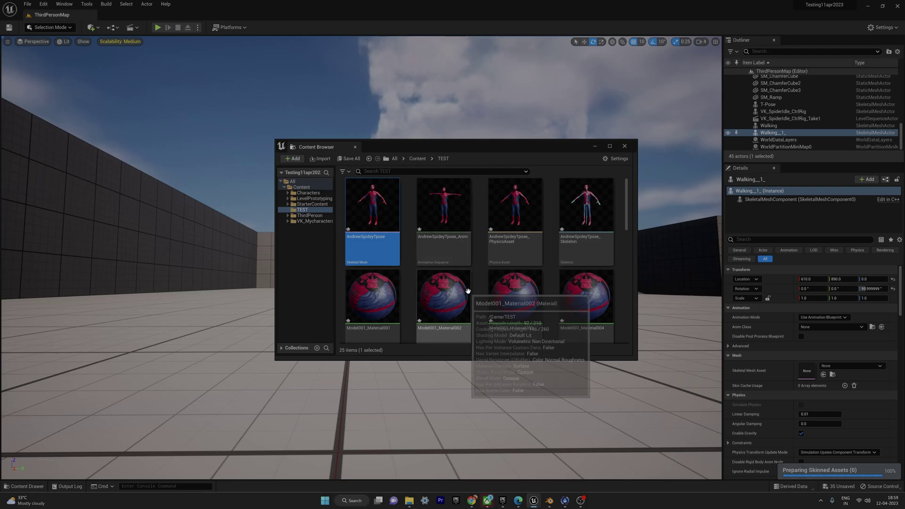
{"action": "scroll", "coordinate": [468, 287], "scroll_direction": "down", "scroll_amount": 2}
{"action": "scroll", "coordinate": [467, 290], "scroll_direction": "up", "scroll_amount": 2}
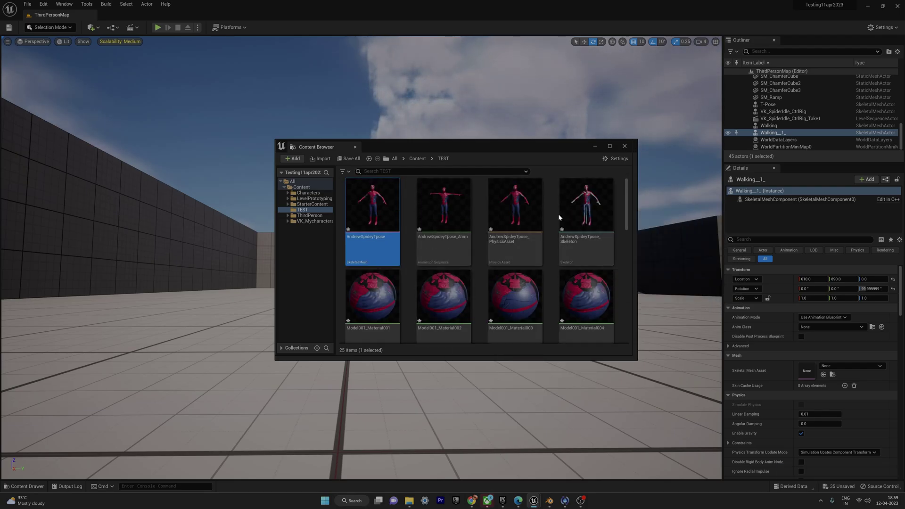
{"action": "left_click", "coordinate": [625, 147]}
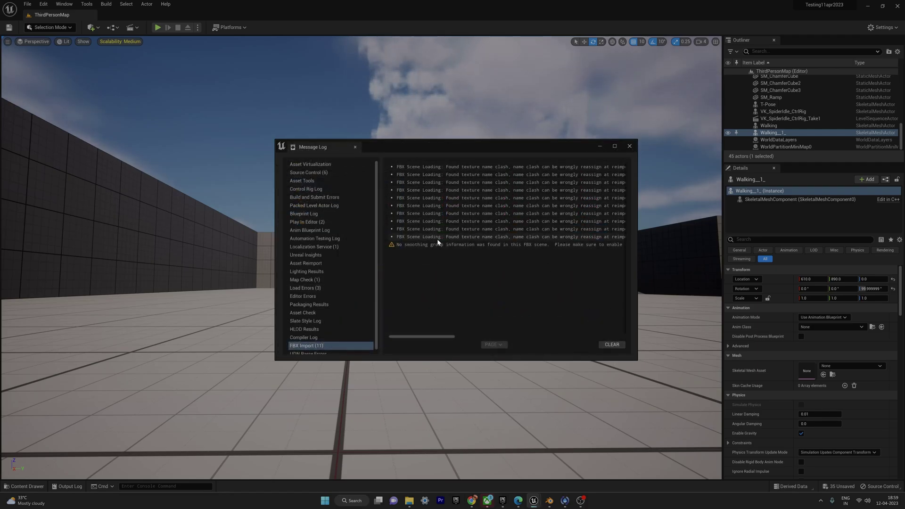
{"action": "mouse_move", "coordinate": [444, 337]}
{"action": "left_mouse_down"}
{"action": "mouse_move", "coordinate": [561, 341]}
{"action": "mouse_move", "coordinate": [445, 338]}
{"action": "left_mouse_up"}
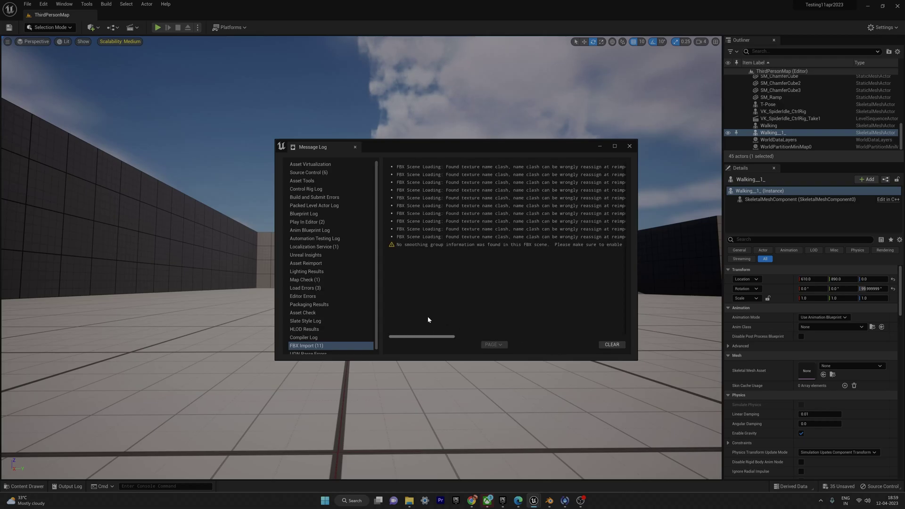
{"action": "left_click", "coordinate": [630, 147]}
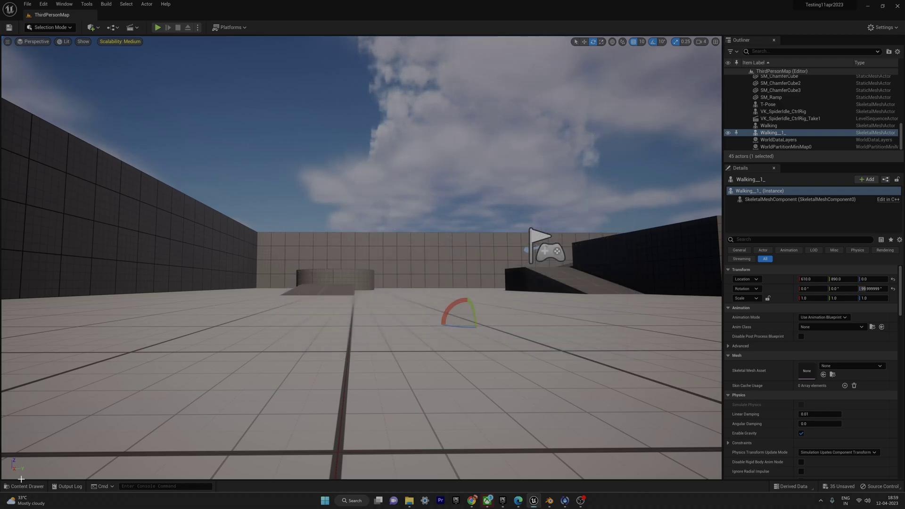
- Look through the imported assets in the TEST folder and inspect the AndrewSpideyTpose skeleton in its editor
{"action": "left_click", "coordinate": [24, 486]}
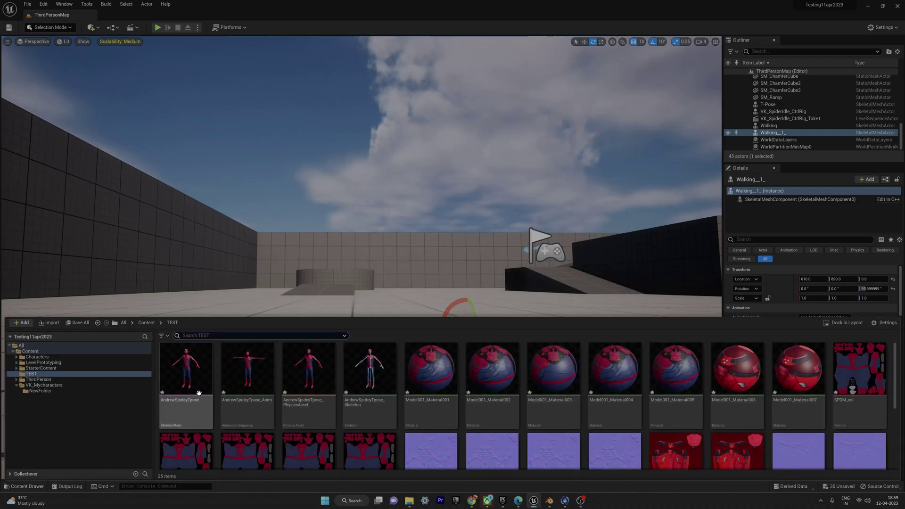
{"action": "scroll", "coordinate": [194, 412], "scroll_direction": "down", "scroll_amount": 3}
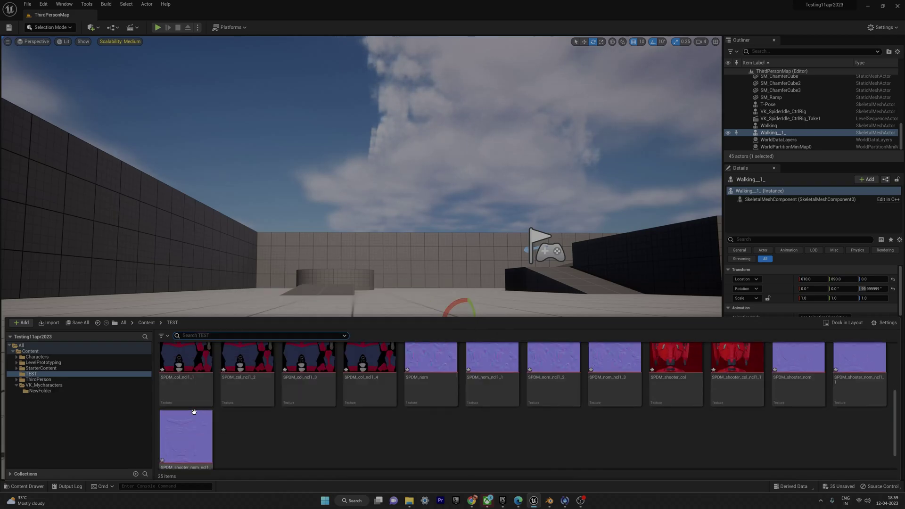
{"action": "scroll", "coordinate": [194, 412], "scroll_direction": "up", "scroll_amount": 3}
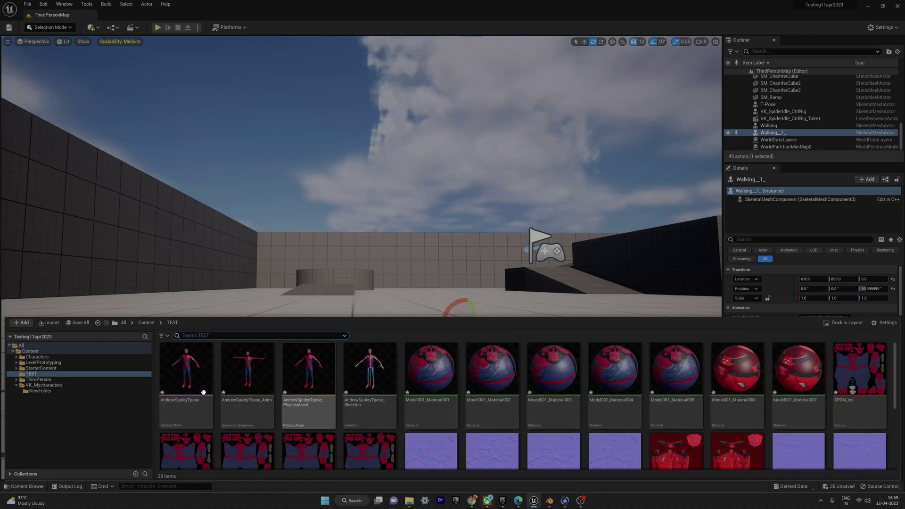
{"action": "double_click", "coordinate": [366, 374]}
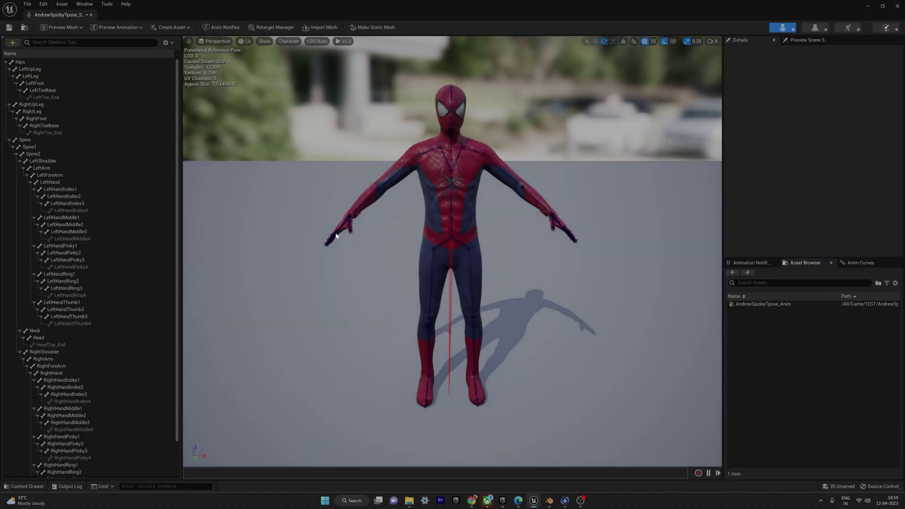
{"action": "left_click", "coordinate": [91, 14]}
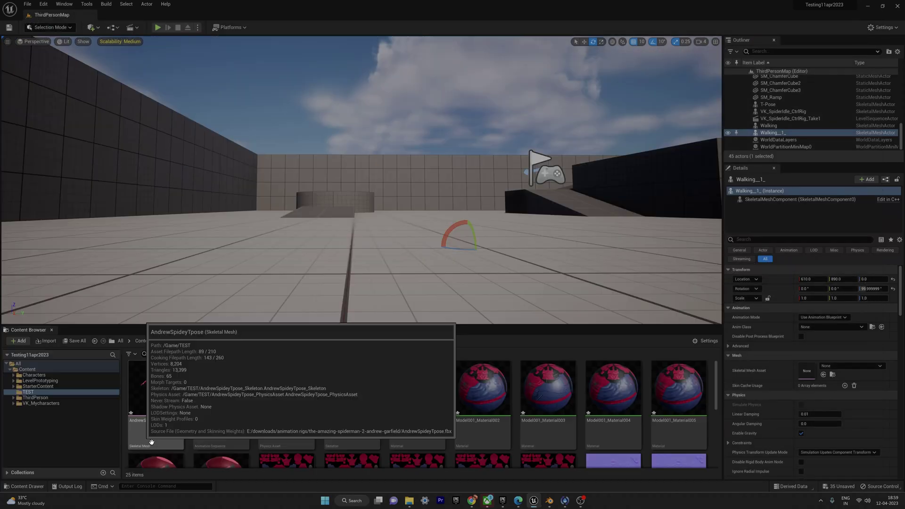
- Place the AndrewSpideyTpose skeletal mesh in the level at about X 640, Y 820 and rotate it to face the camera
{"action": "left_click_drag", "start_coordinate": [286, 319], "coordinate": [373, 243]}
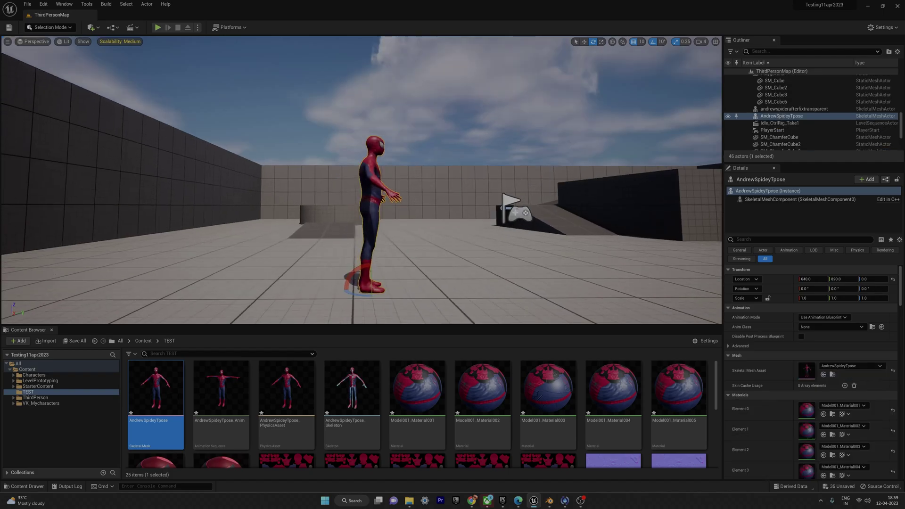
{"action": "right_click_drag", "start_coordinate": [372, 243], "coordinate": [339, 254]}
{"action": "mouse_move", "coordinate": [451, 237]}
{"action": "right_mouse_down"}
{"action": "mouse_move", "coordinate": [401, 240]}
{"action": "mouse_move", "coordinate": [446, 241]}
{"action": "right_mouse_up"}
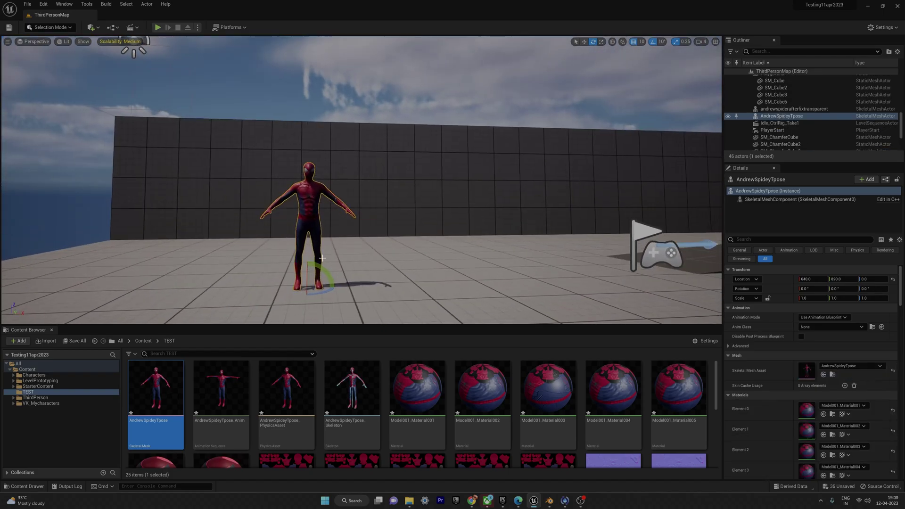
{"action": "left_click_drag", "start_coordinate": [328, 292], "coordinate": [289, 296]}
{"action": "right_click_drag", "start_coordinate": [290, 296], "coordinate": [250, 227]}
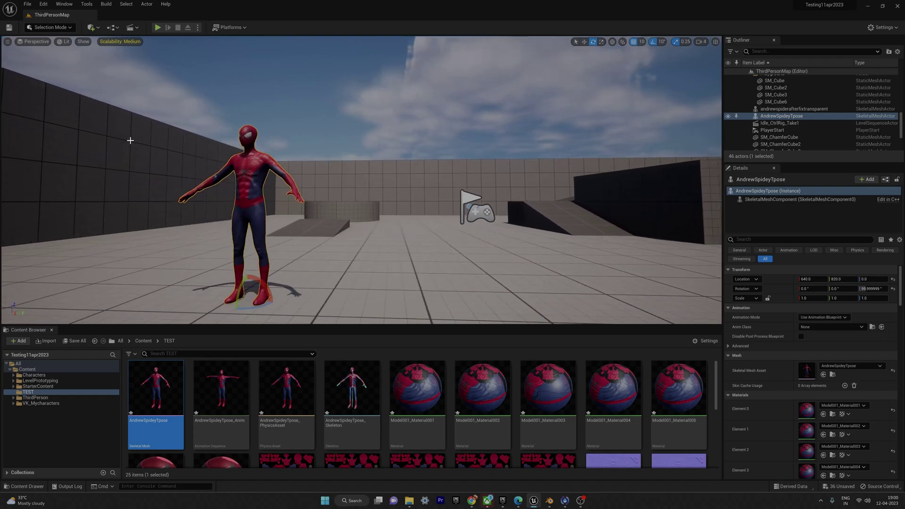
- Play the third-person level and run the mannequin around the placed AndrewSpideyTpose character to compare them and examine its materials
{"action": "left_click", "coordinate": [158, 28]}
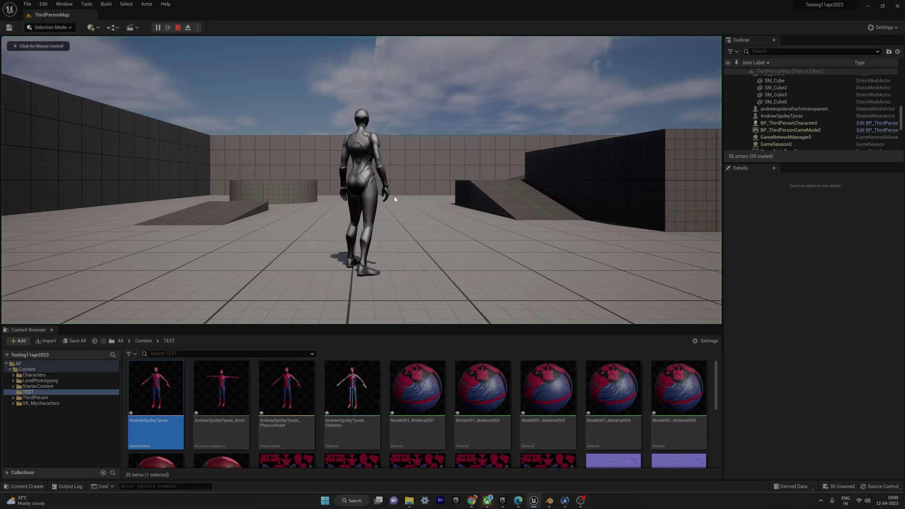
{"action": "key", "text": "s"}
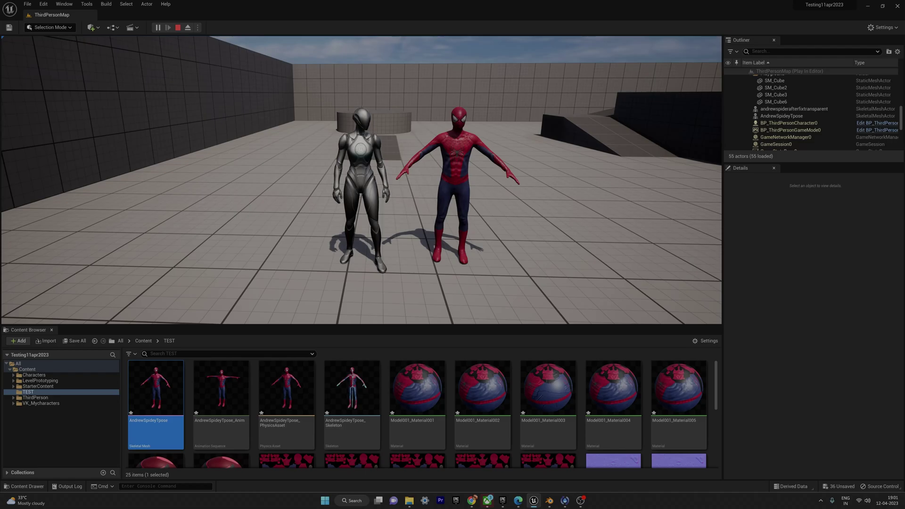
{"action": "key", "text": "w"}
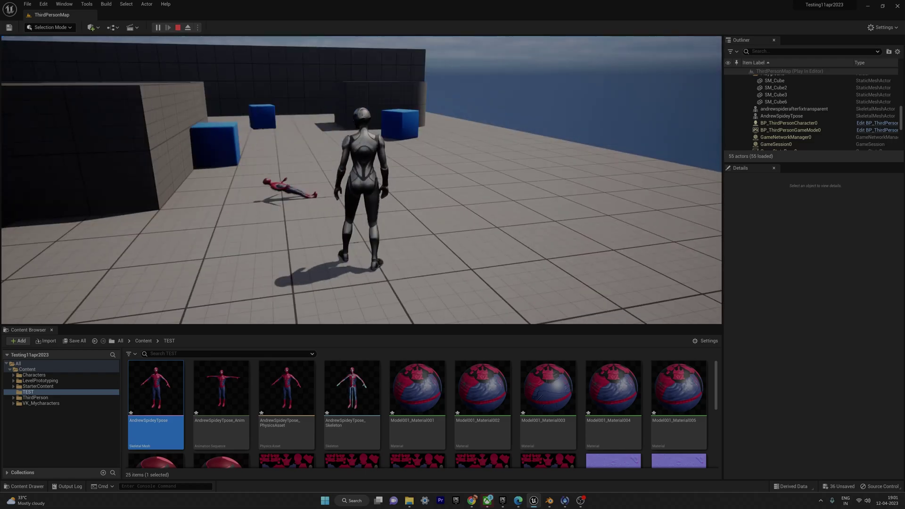
{"action": "key", "text": "w"}
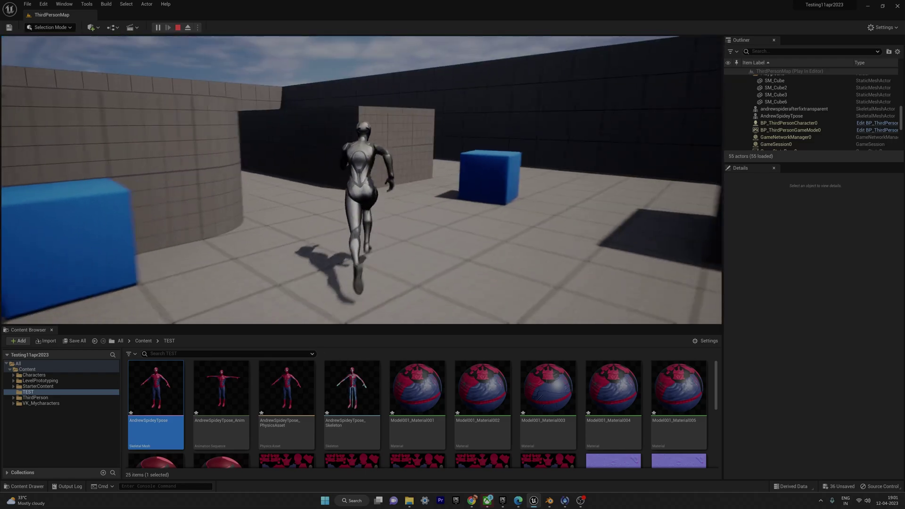
{"action": "key", "text": "w"}
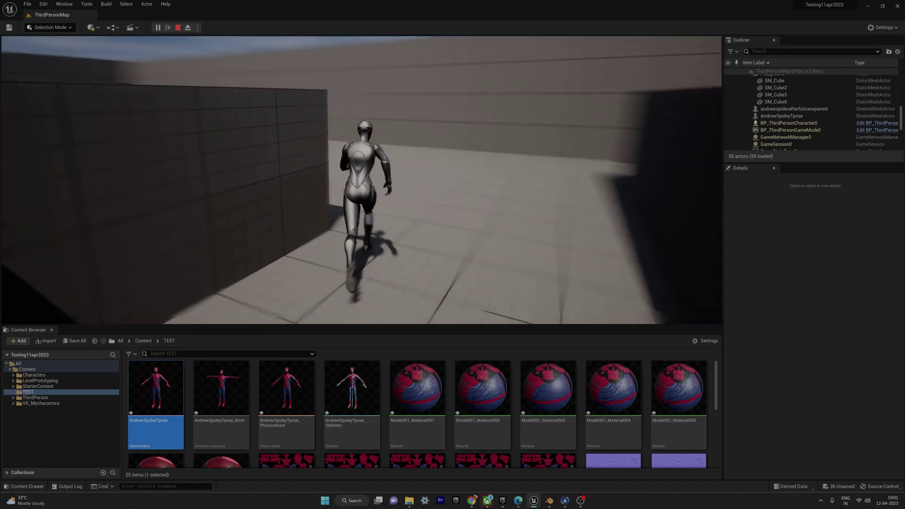
{"action": "key", "text": "w"}
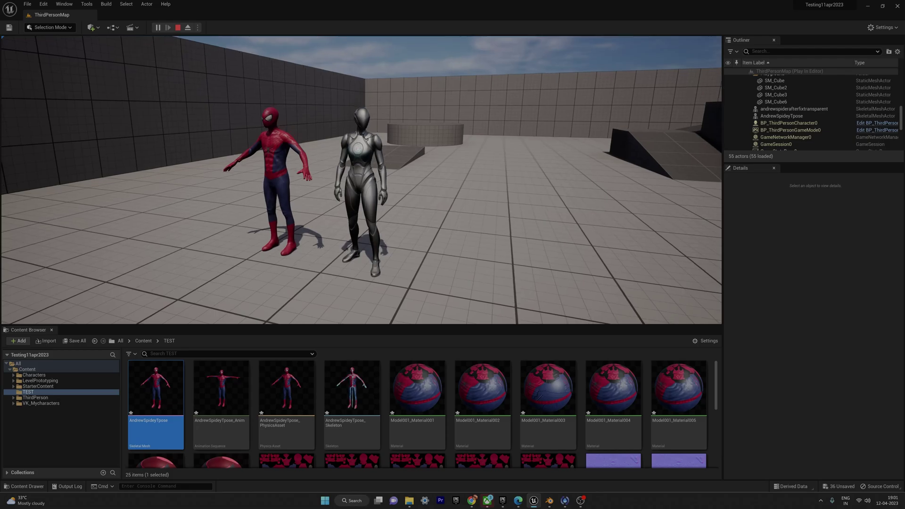
{"action": "key", "text": "a"}
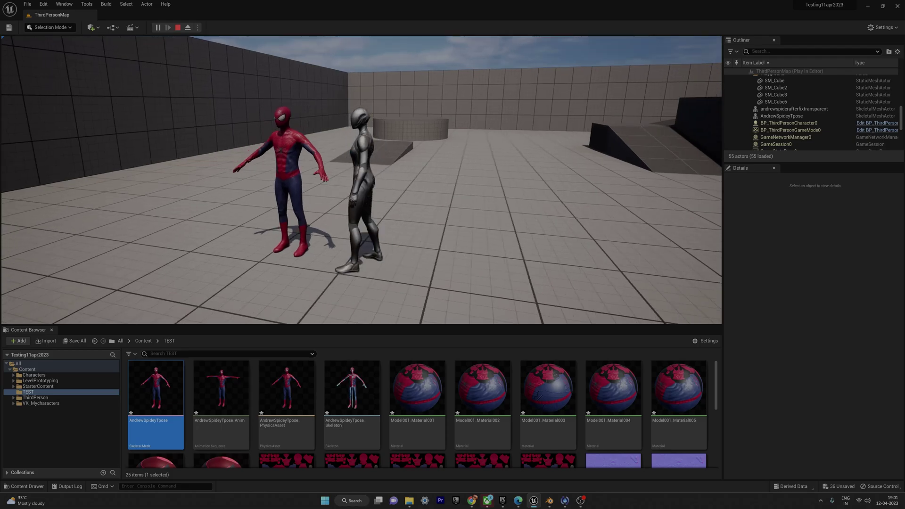
{"action": "key", "text": "w"}
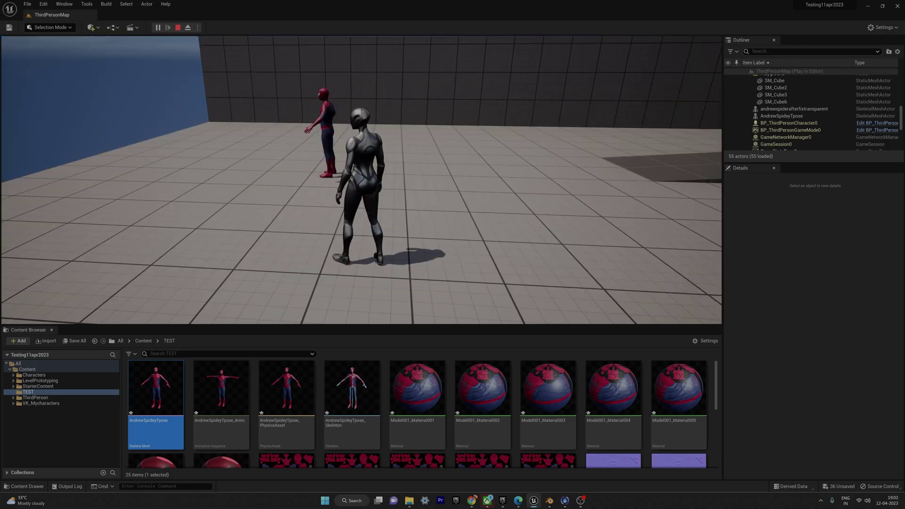
{"action": "key", "text": "a"}
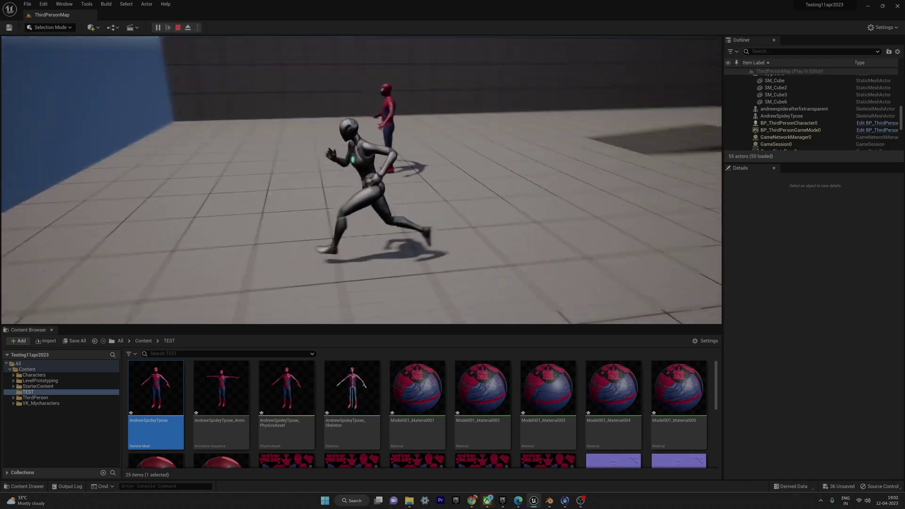